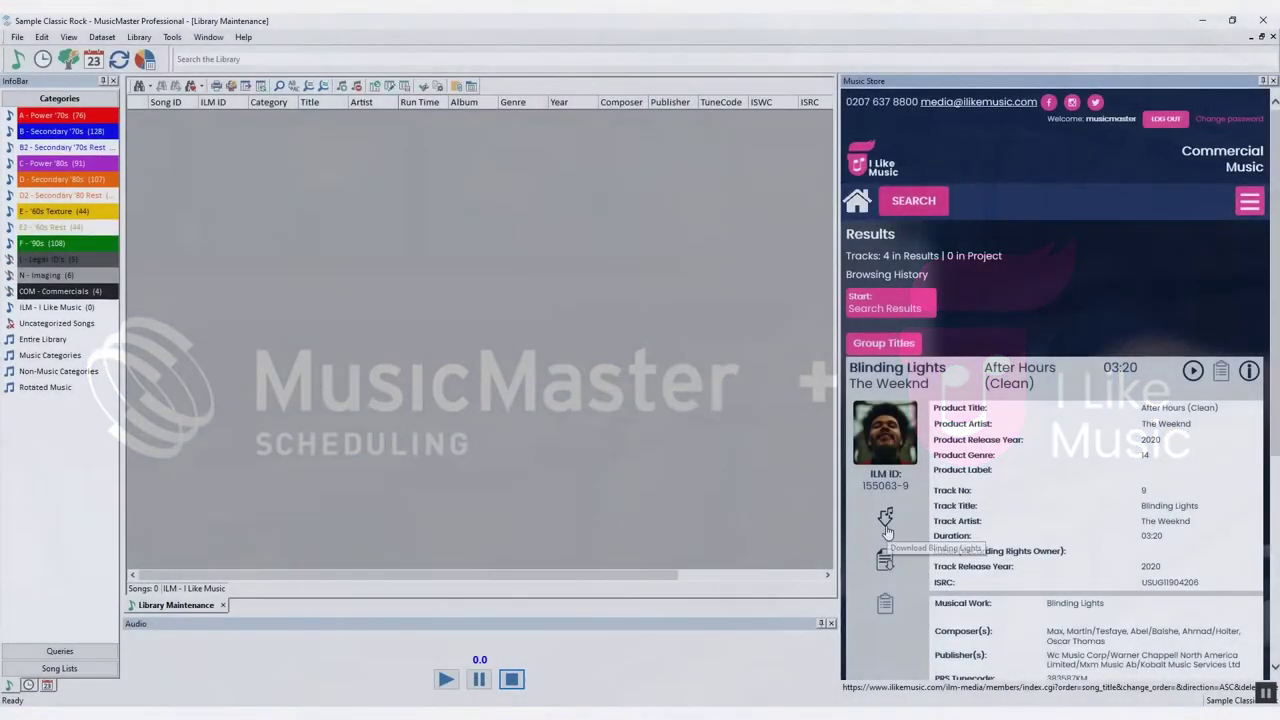
Download Blinding Lights from the Music Store and save the WAV into the AUDIO folder
left_click(886, 520)
left_click(678, 376)
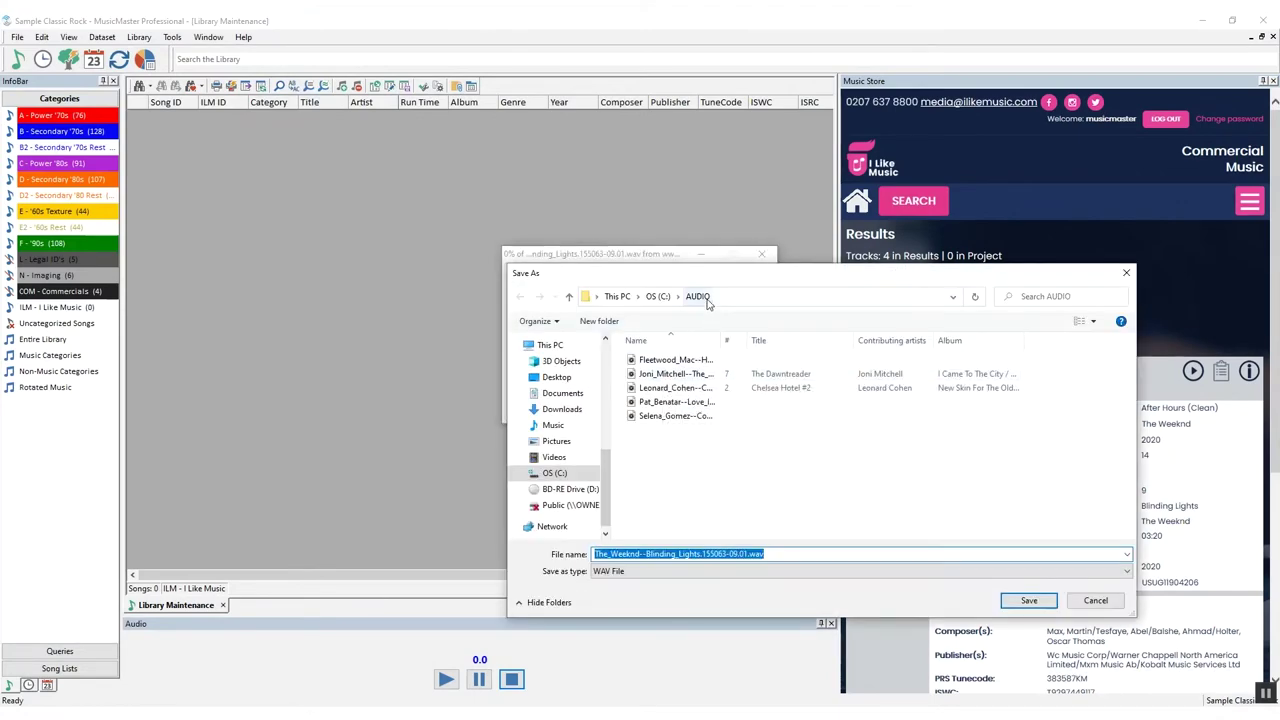
key("Return")
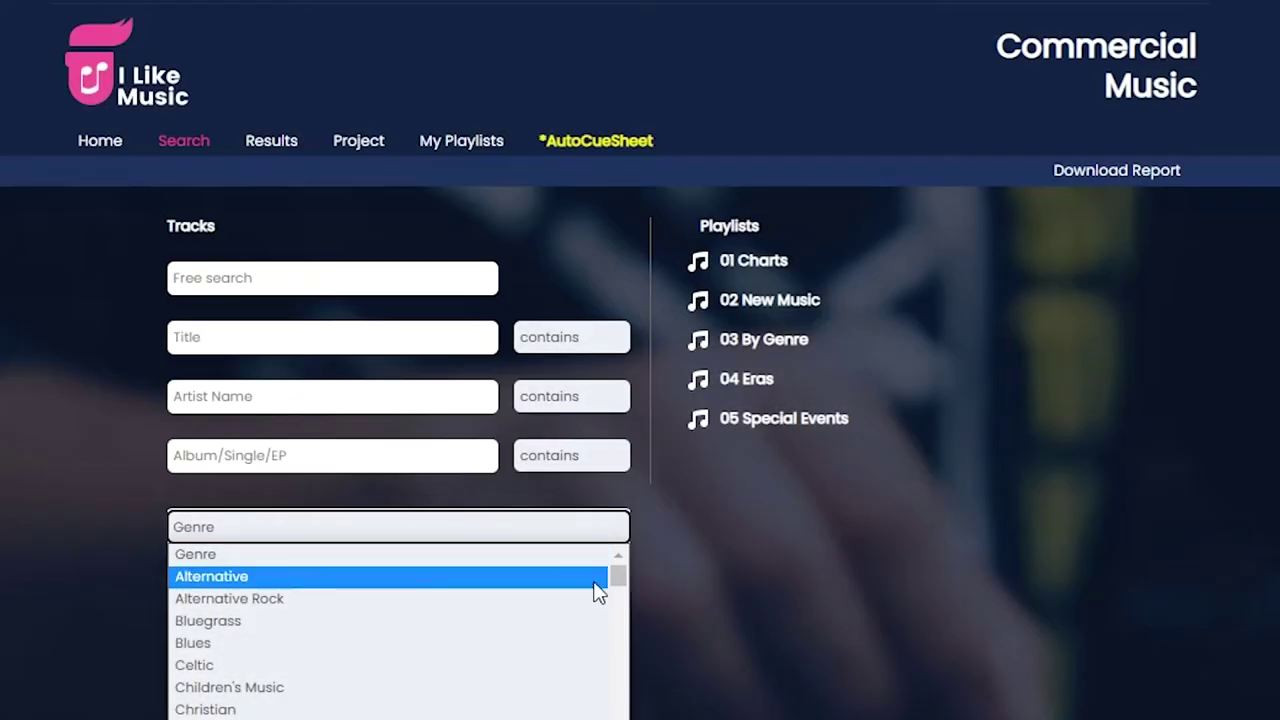
List all versions of Blinding Lights and expand the After Hours (Clean) version's rights details
left_click_drag(617, 583, 619, 719)
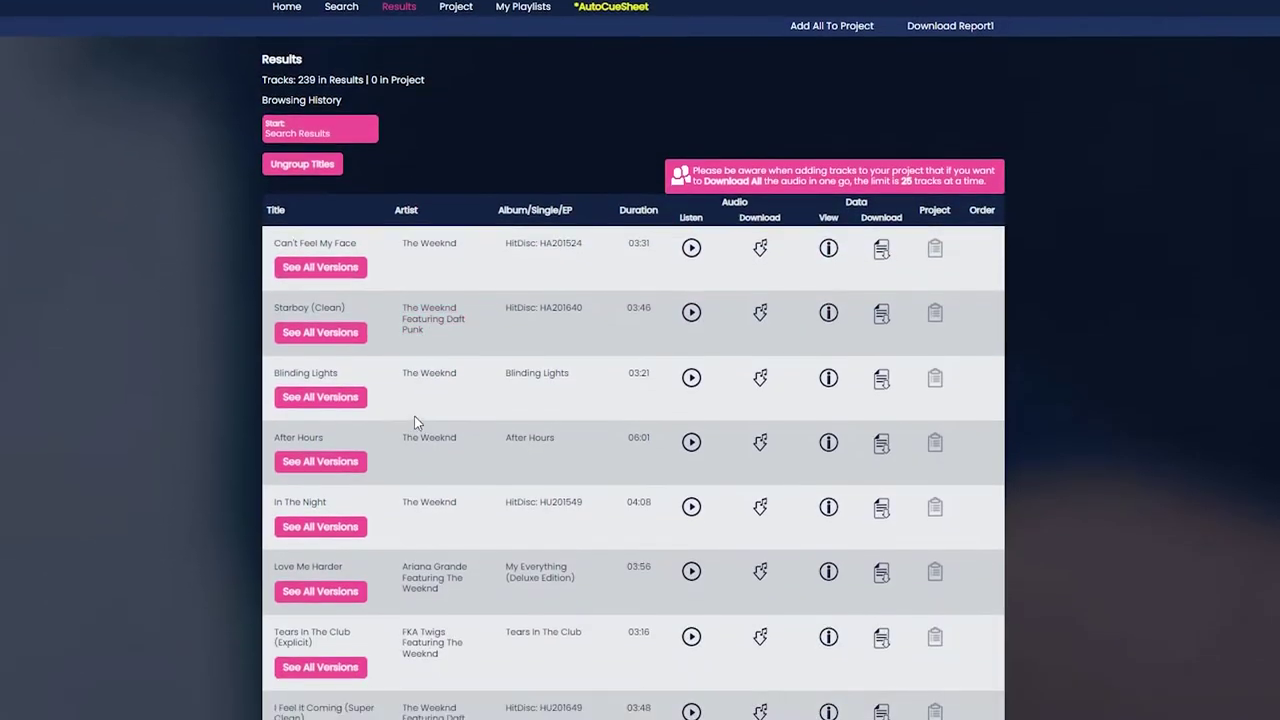
left_click(355, 440)
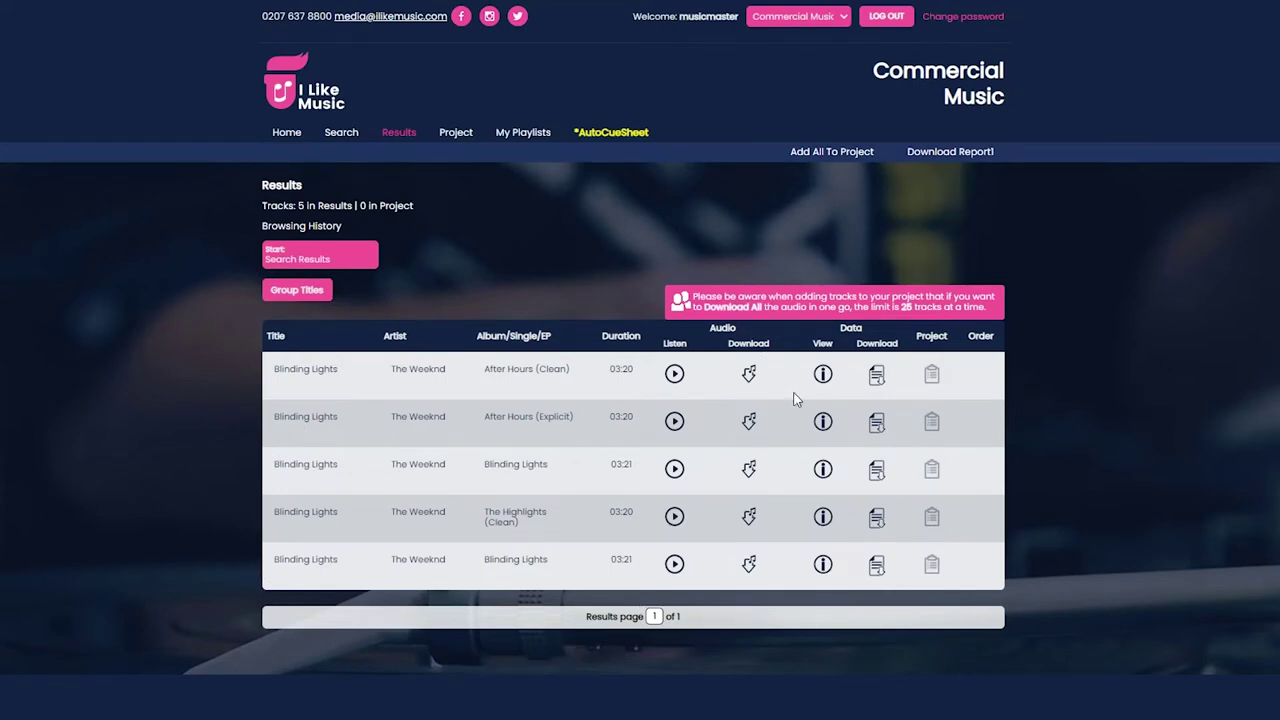
left_click(823, 378)
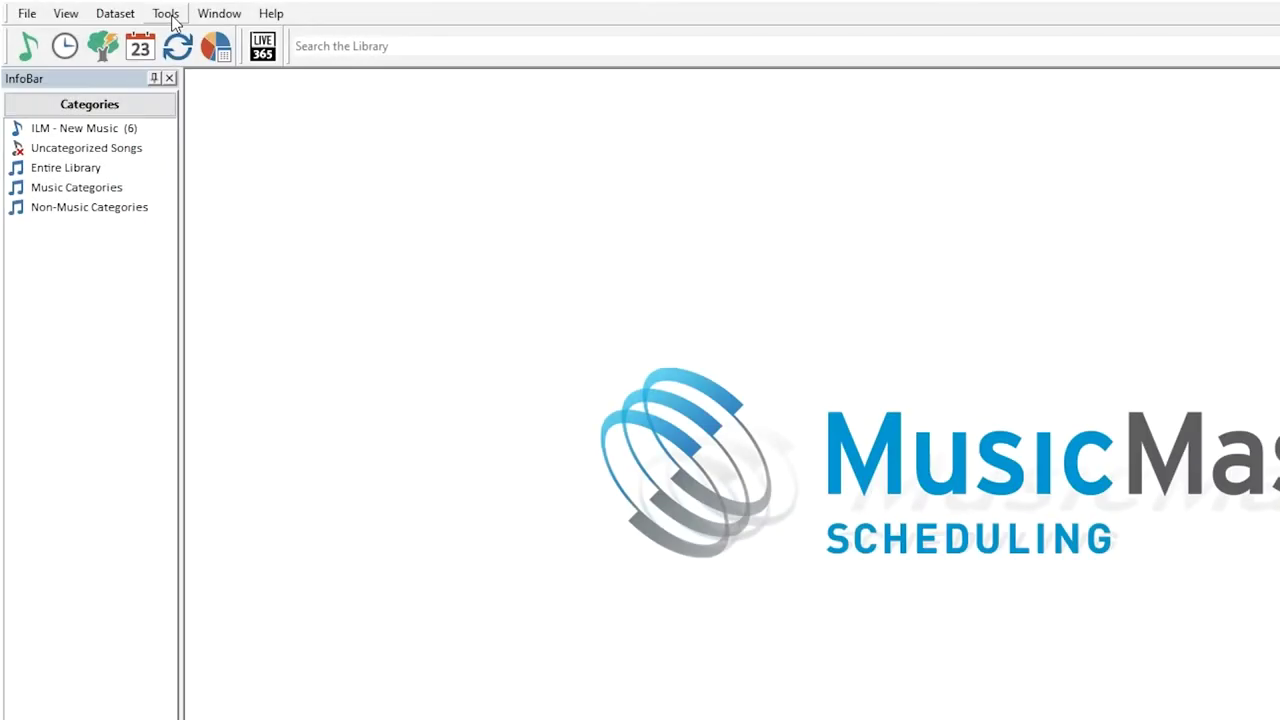
Go through the data backup dialog and open the Classic Rock 8 station
left_click(167, 14)
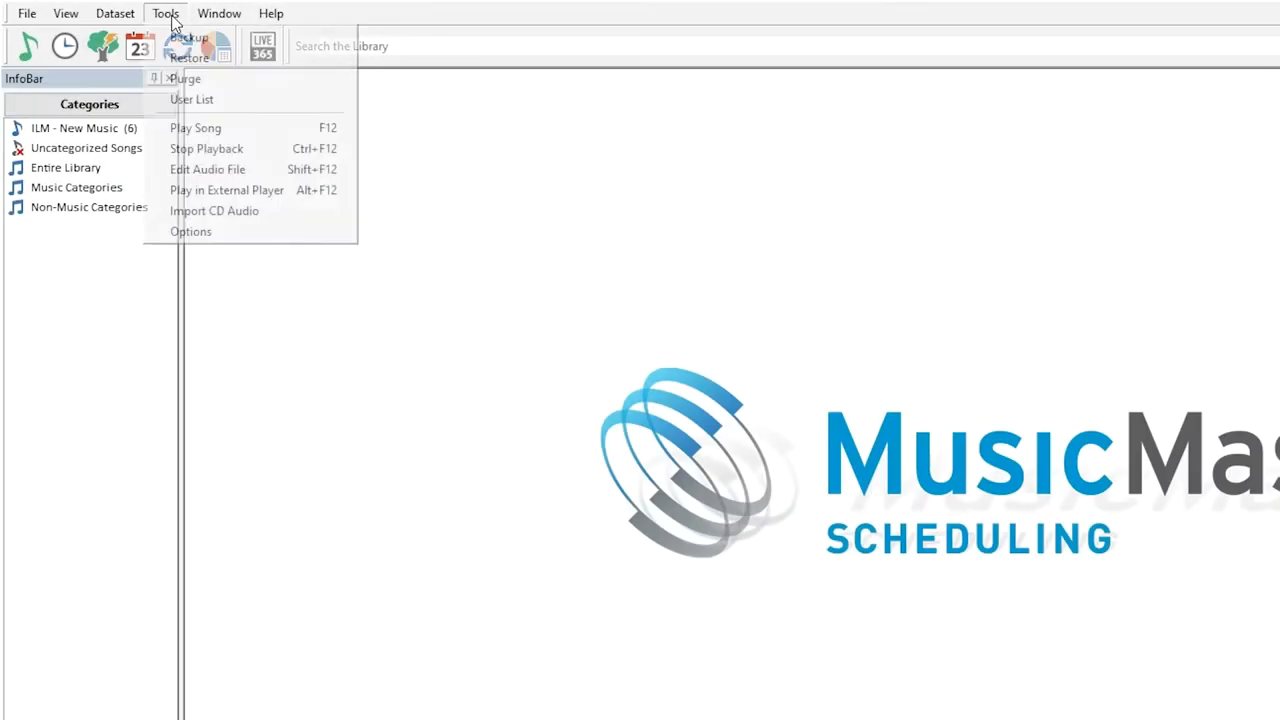
left_click(172, 37)
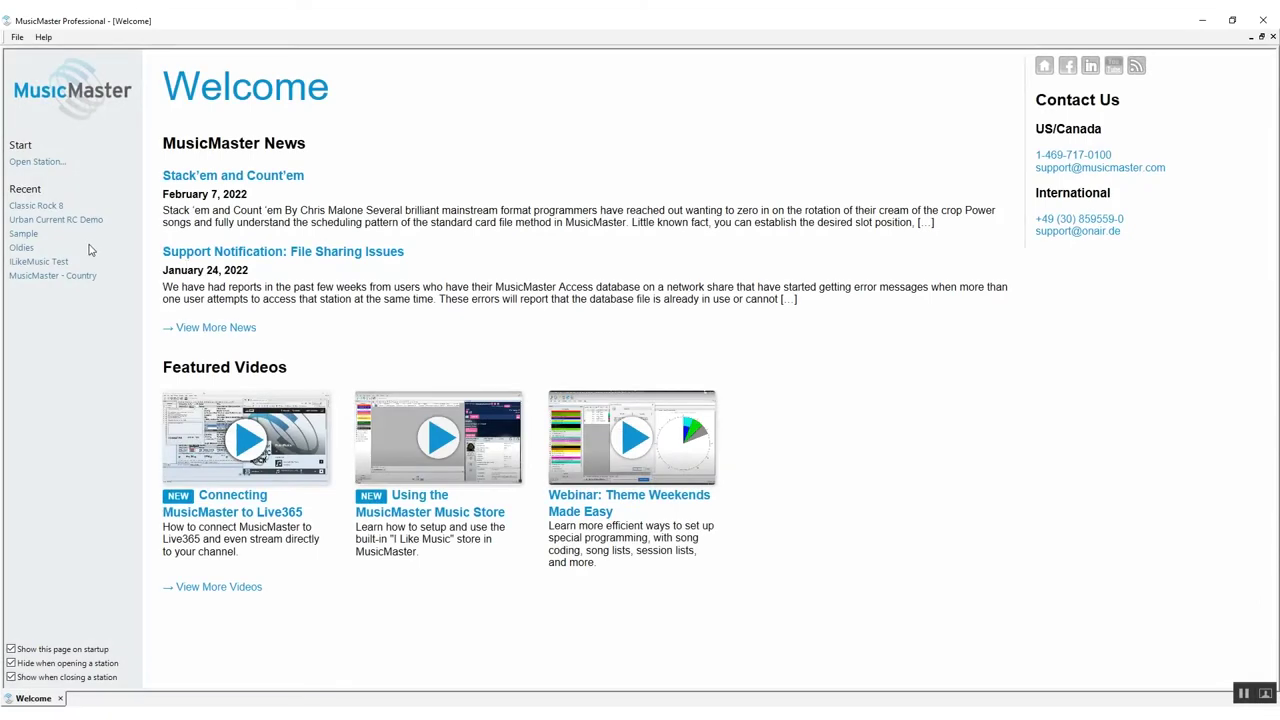
left_click(36, 206)
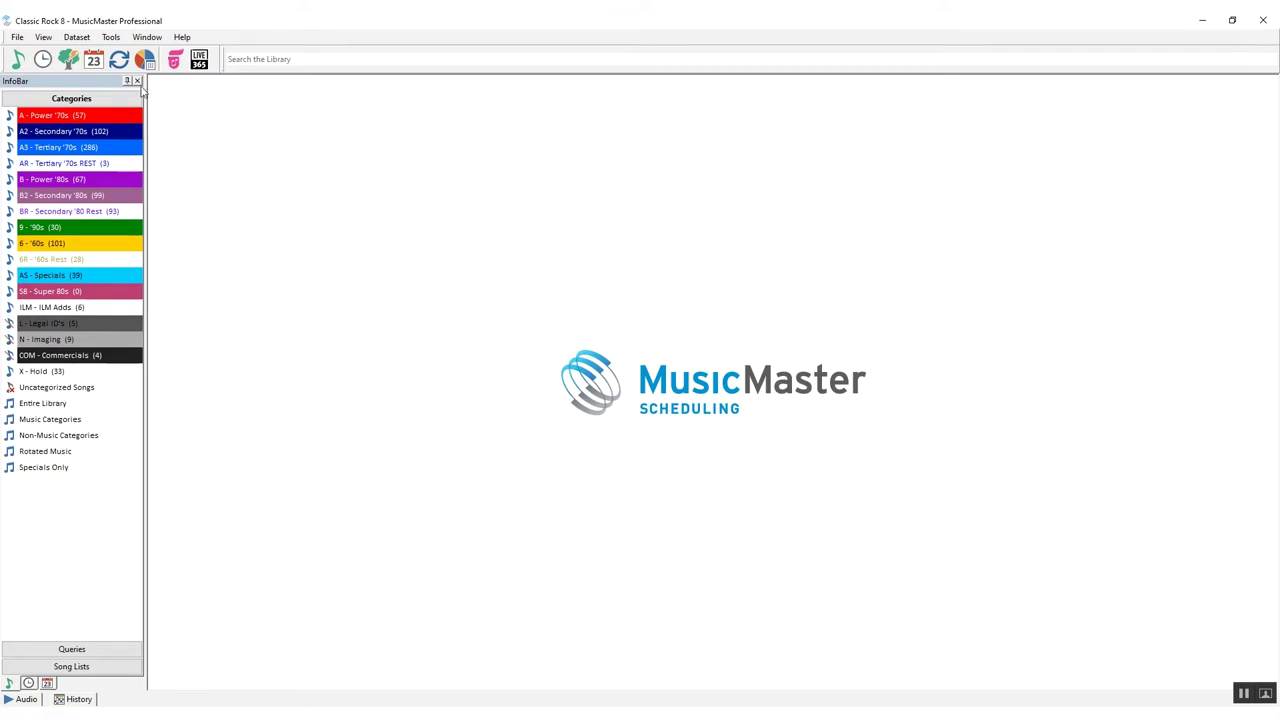
Enable the ILikeMusic Store in Music Store Options and view the Metadata Ingest Mode choices
left_click(110, 37)
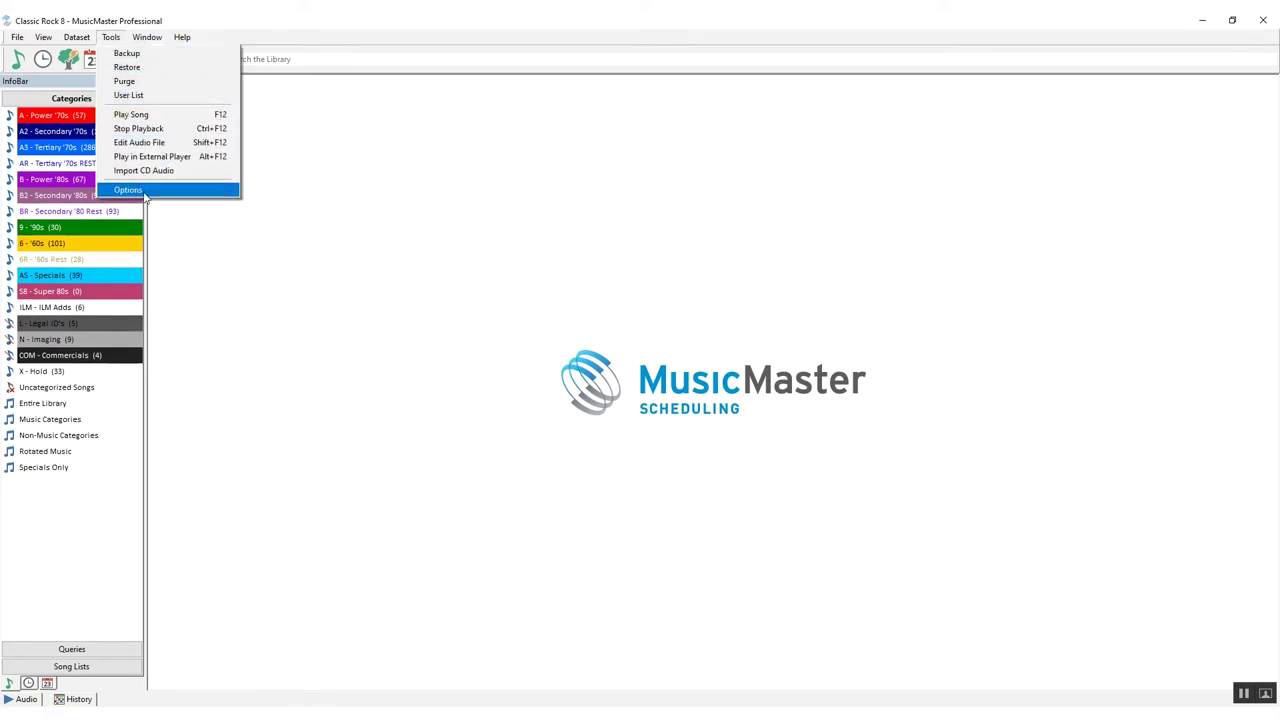
left_click(128, 189)
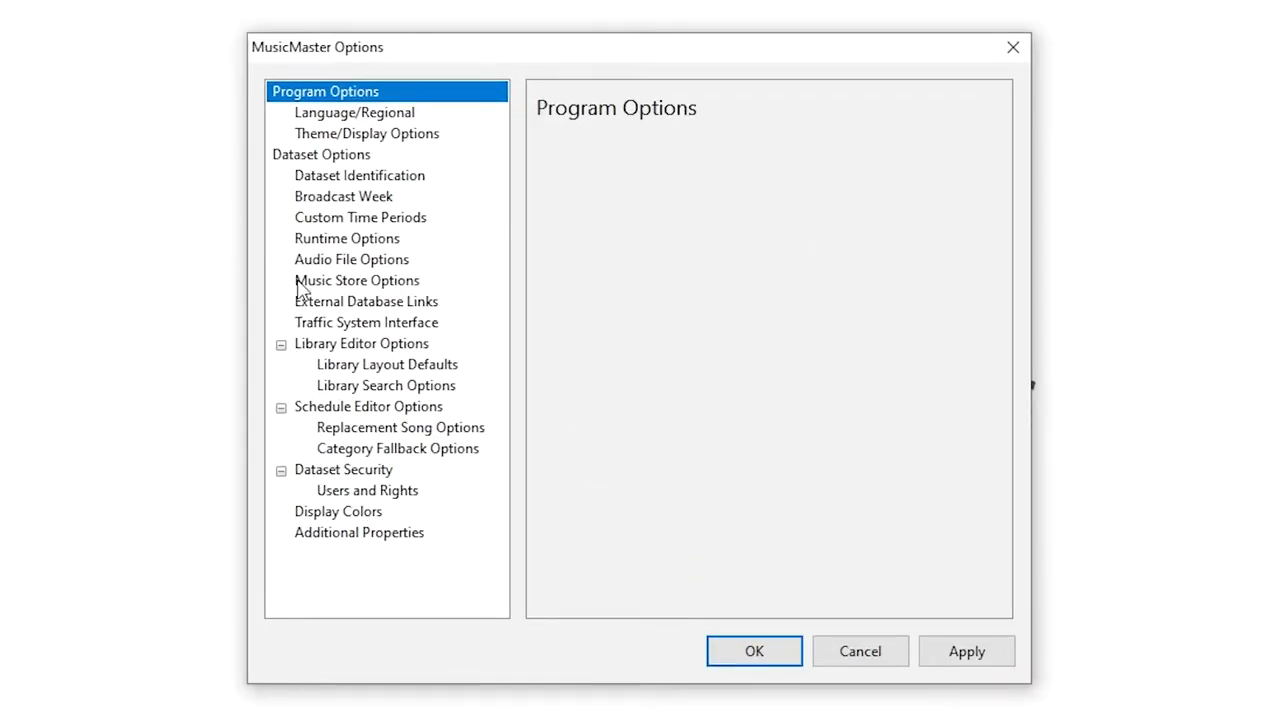
left_click(297, 281)
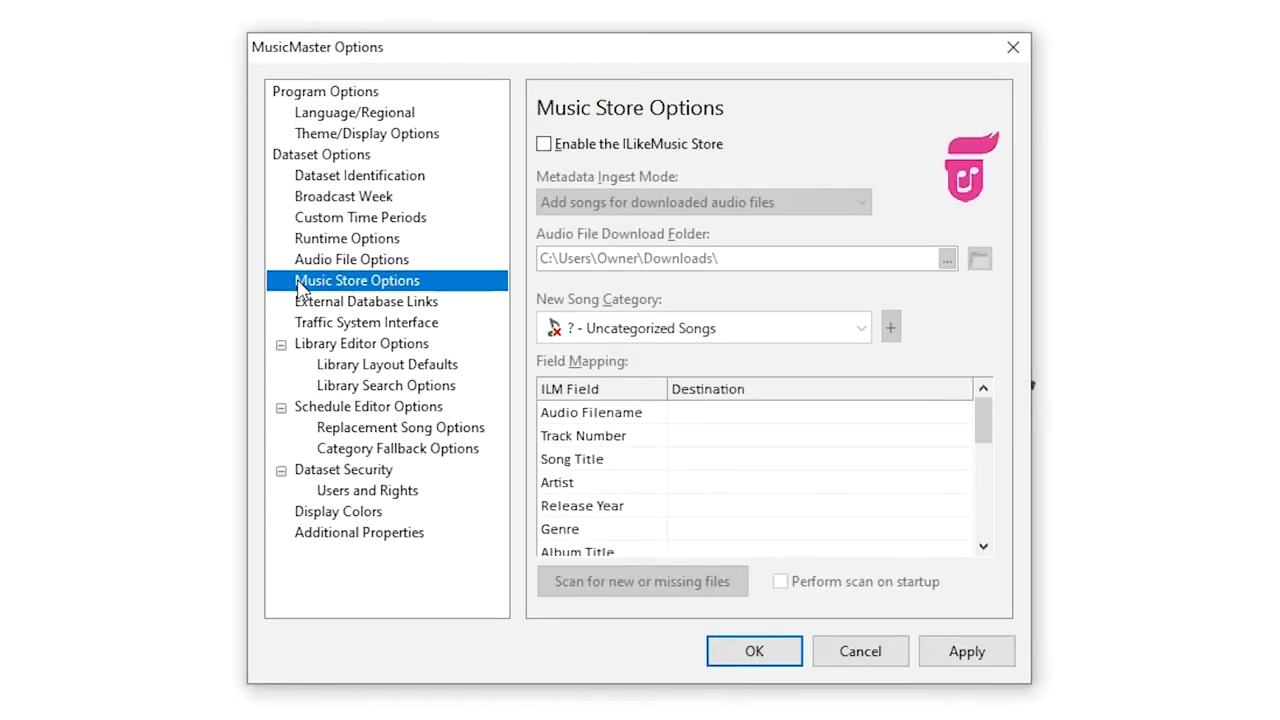
left_click(546, 146)
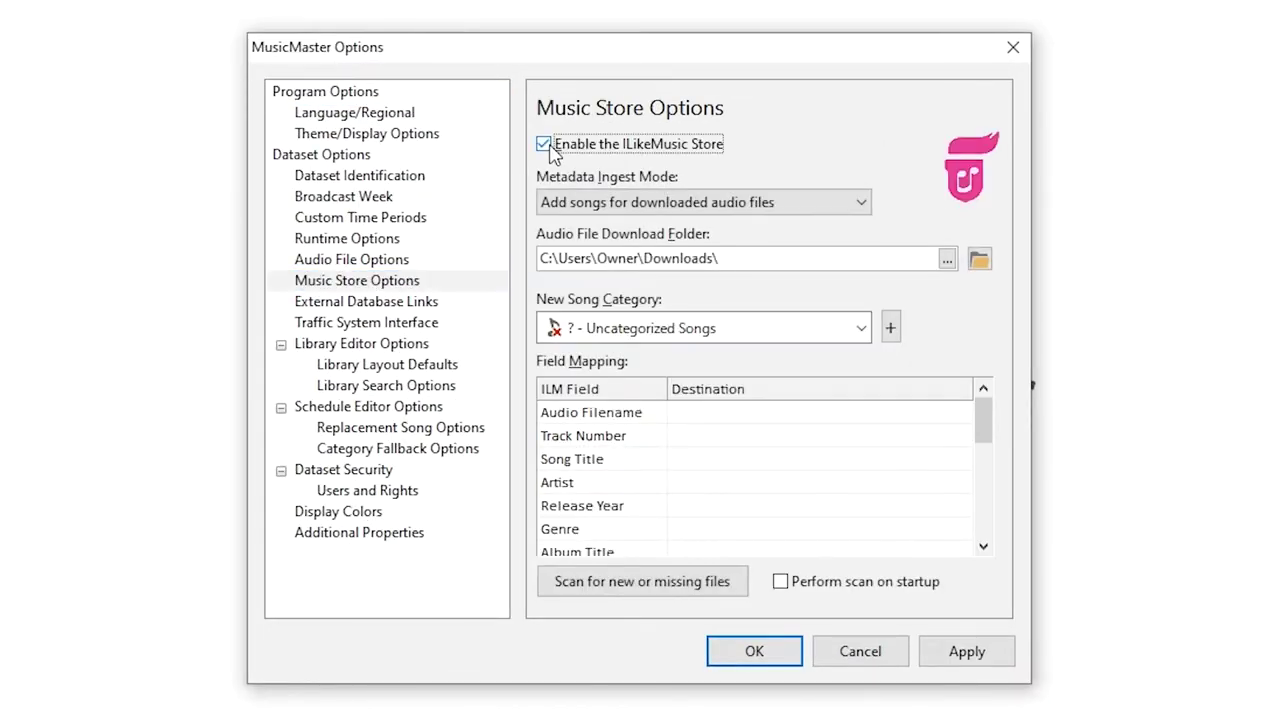
left_click(715, 205)
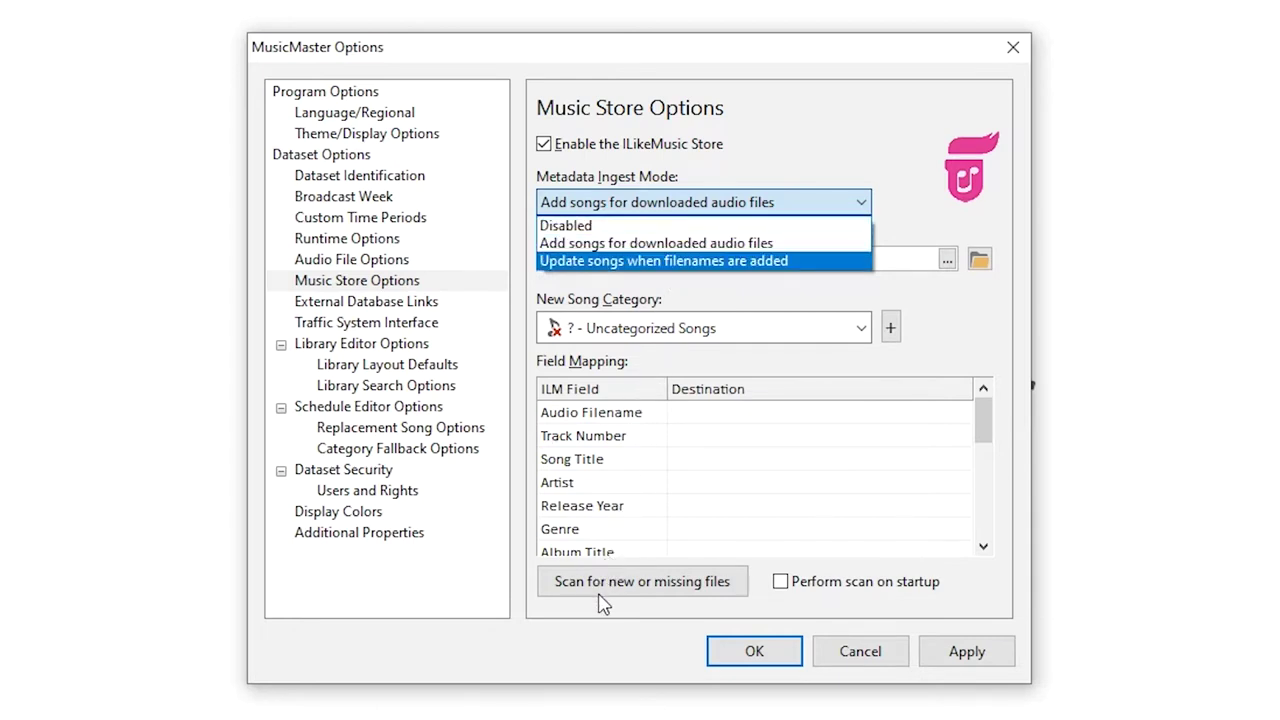
Leave the ingest mode unchanged and set the Audio File Download Folder to C:\AUDIO\
left_click(700, 565)
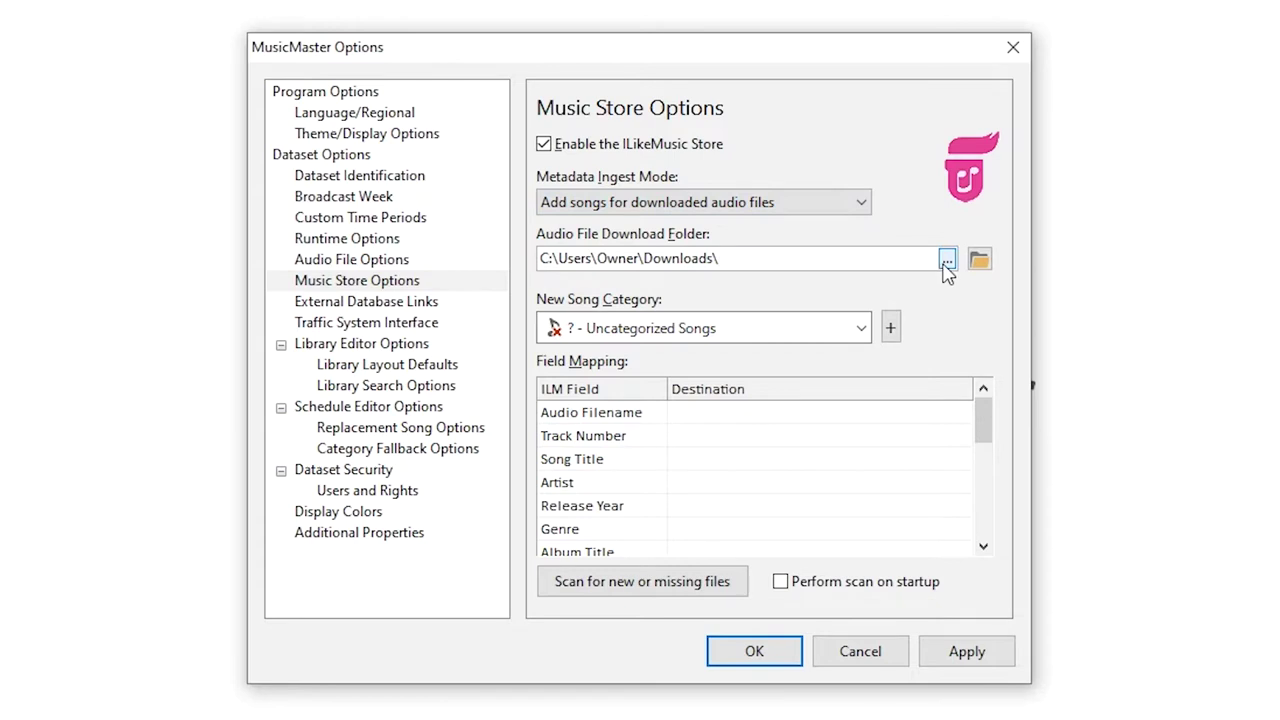
left_click(945, 262)
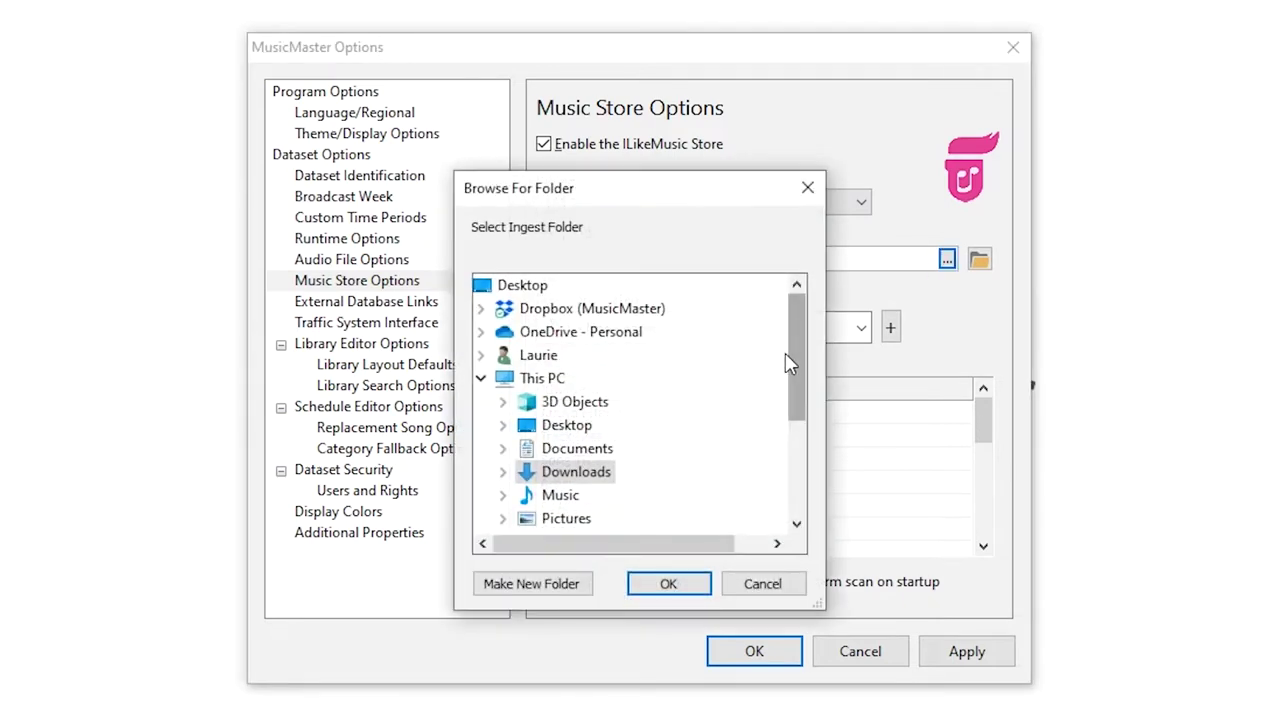
left_click_drag(796, 355, 785, 465)
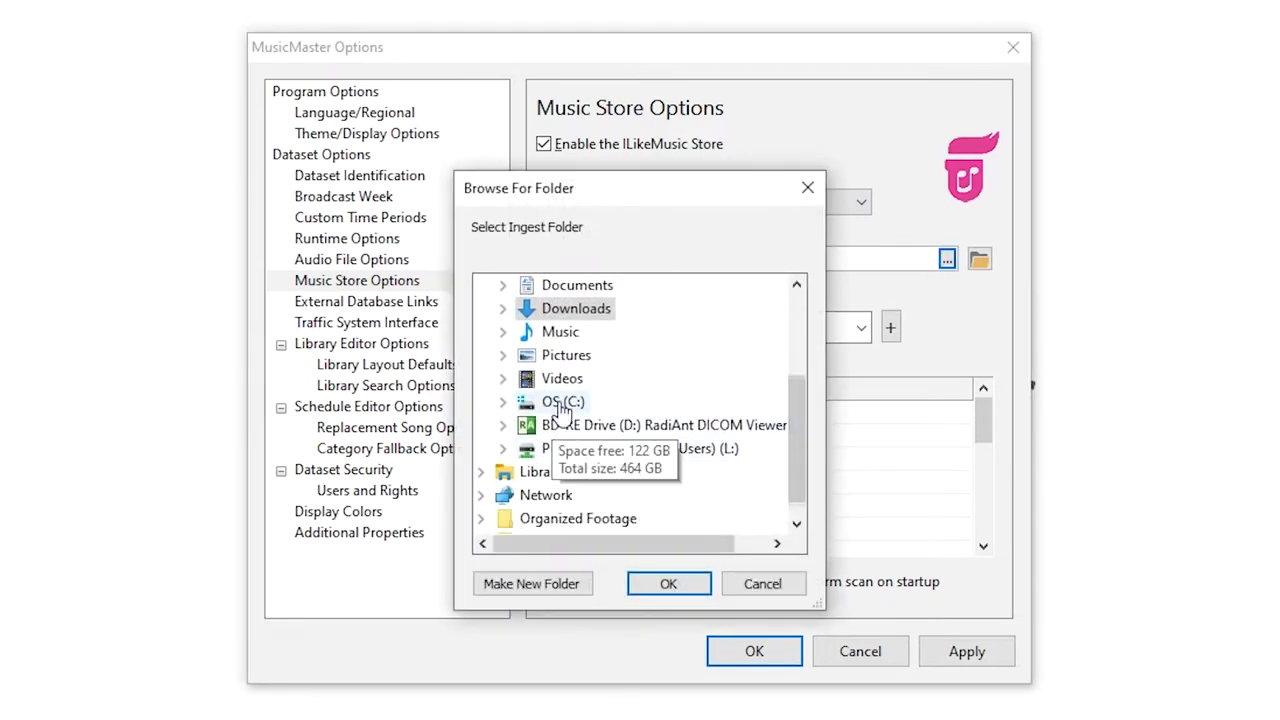
double_click(560, 402)
double_click(578, 450)
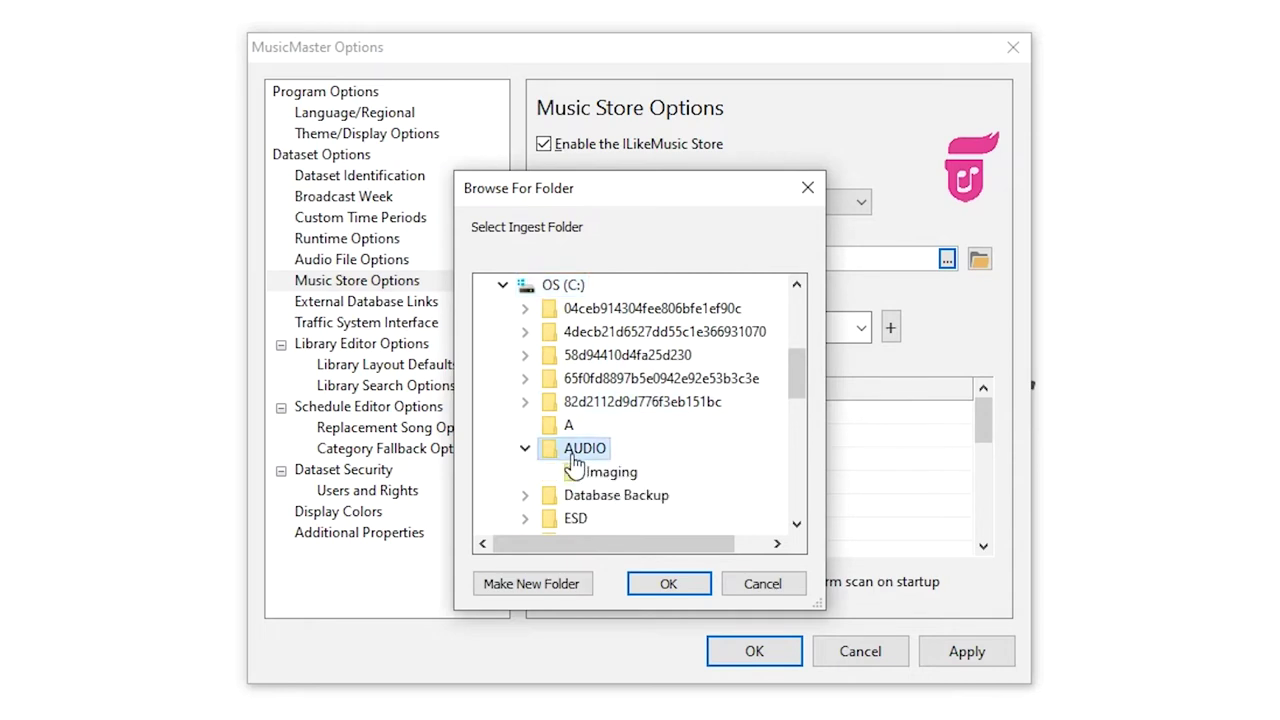
left_click(641, 587)
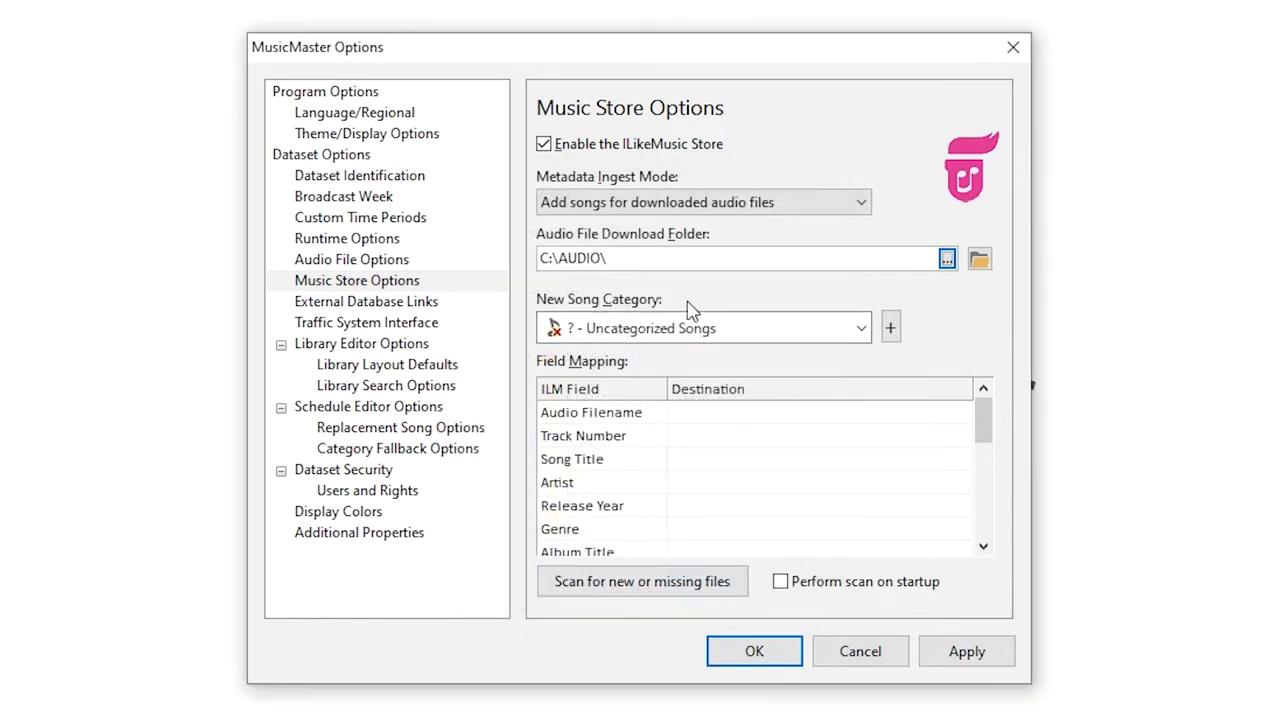
left_click(690, 260)
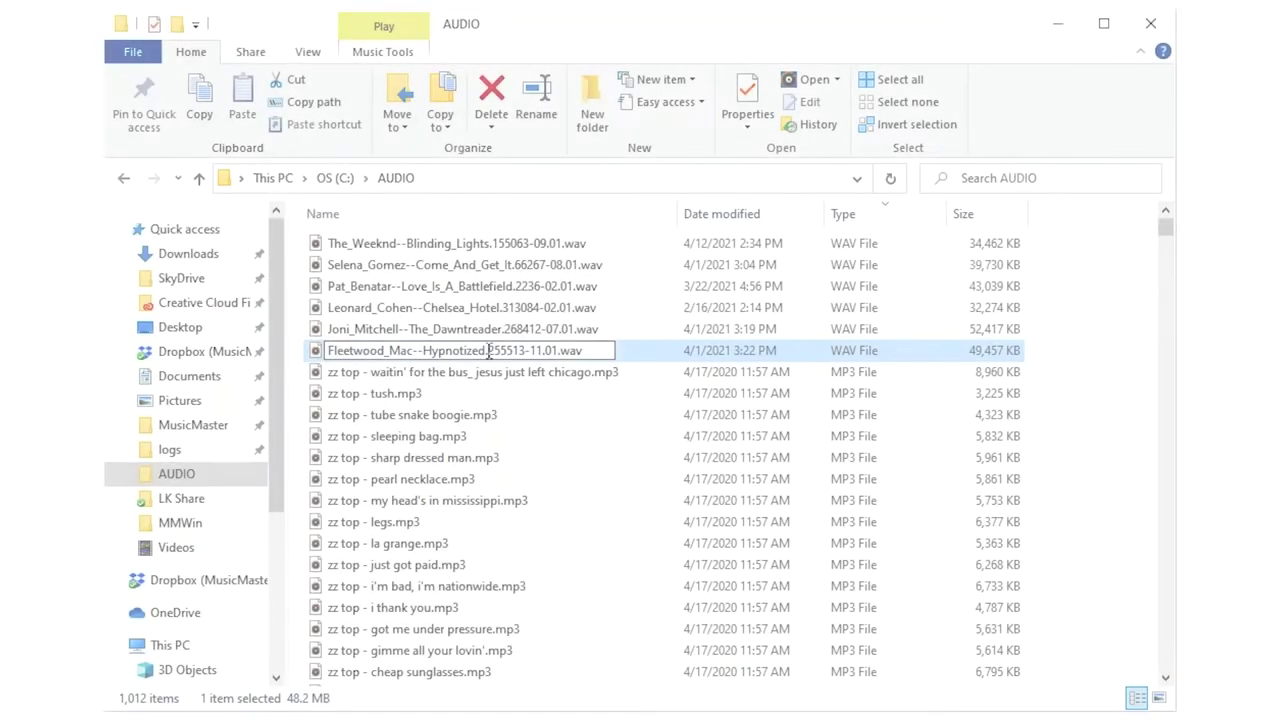
Move the Joni Mitchell WAV from Downloads into the Music folder
left_click_drag(489, 350, 558, 351)
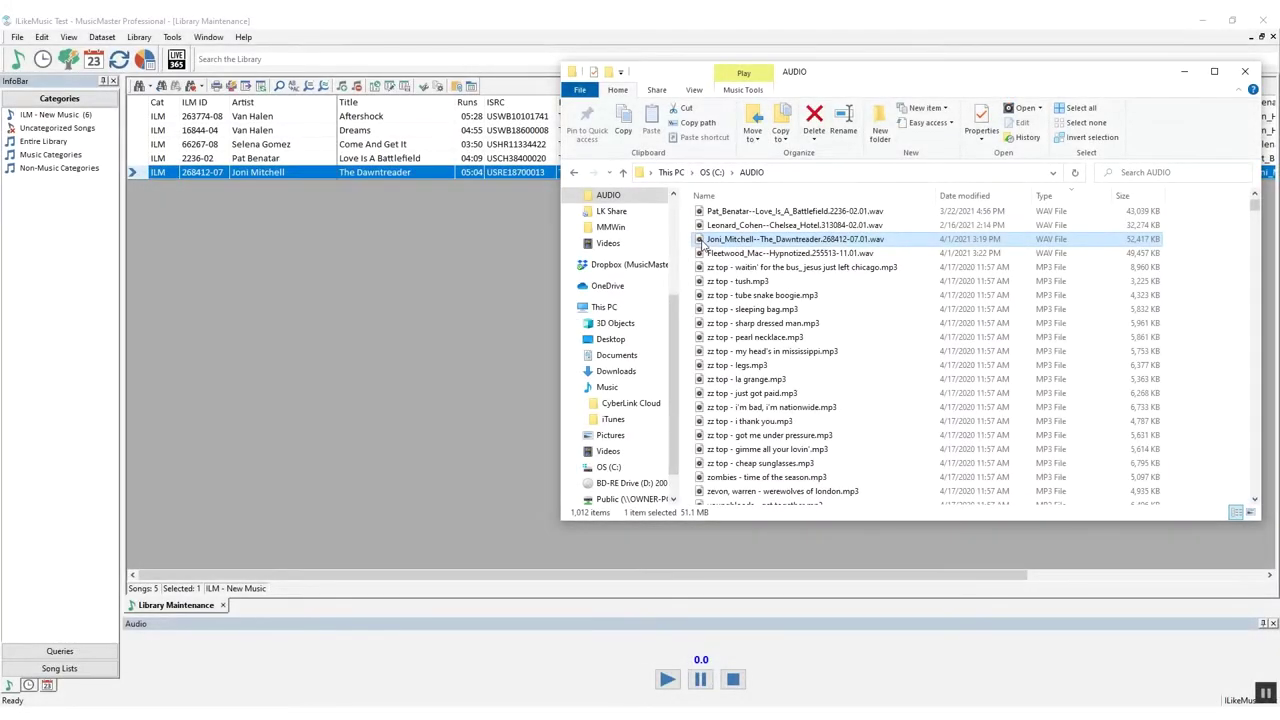
left_click_drag(705, 240, 621, 389)
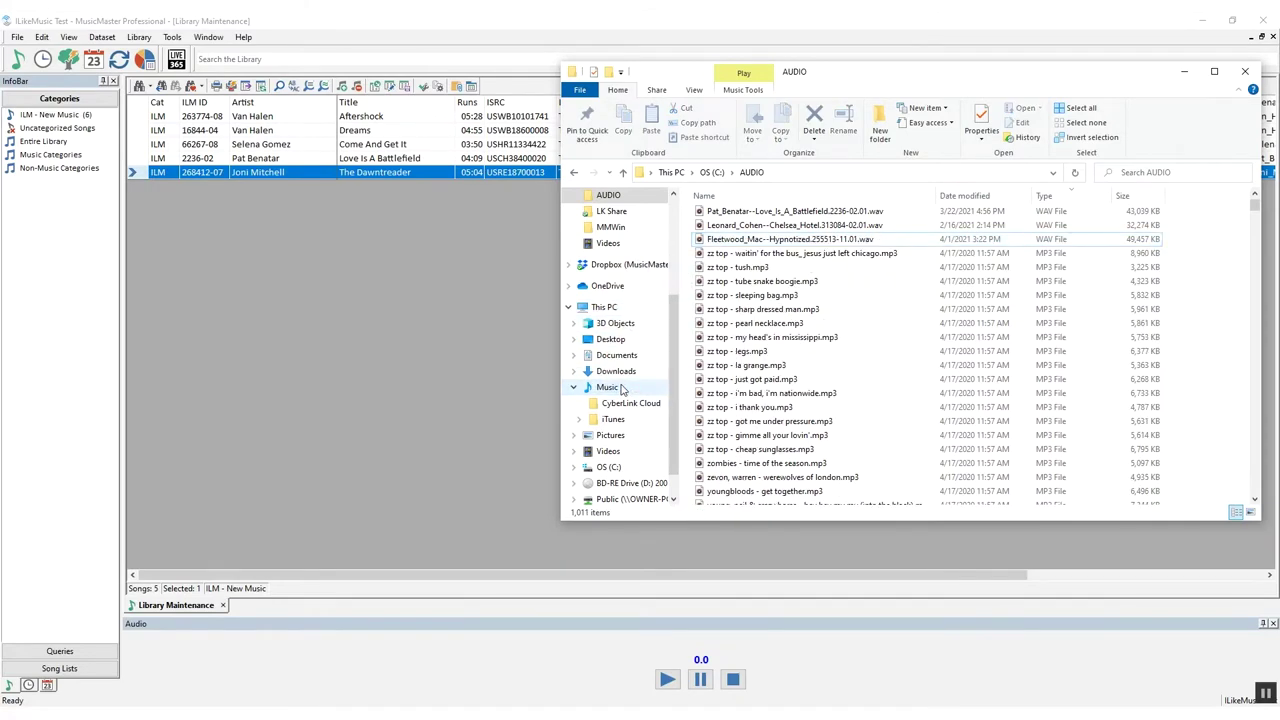
left_click(134, 178)
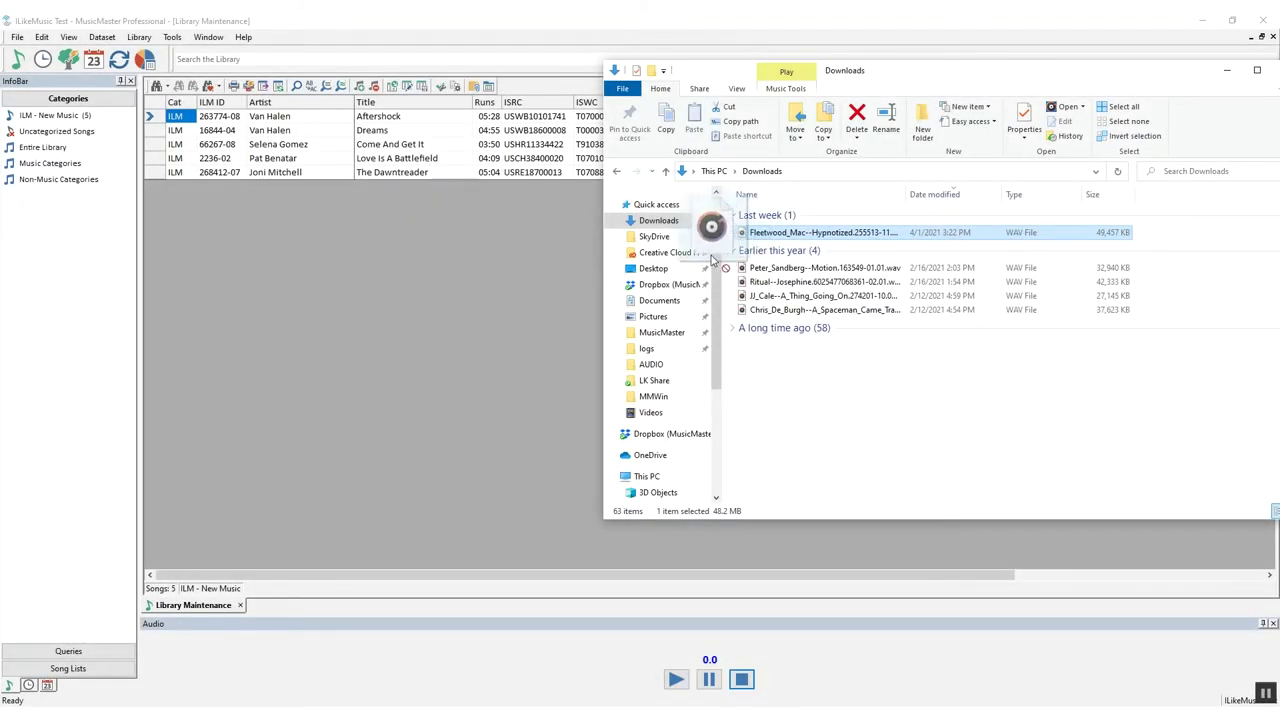
Move the Fleetwood Mac WAV into AUDIO and select its new row in MusicMaster
left_click_drag(712, 260, 659, 369)
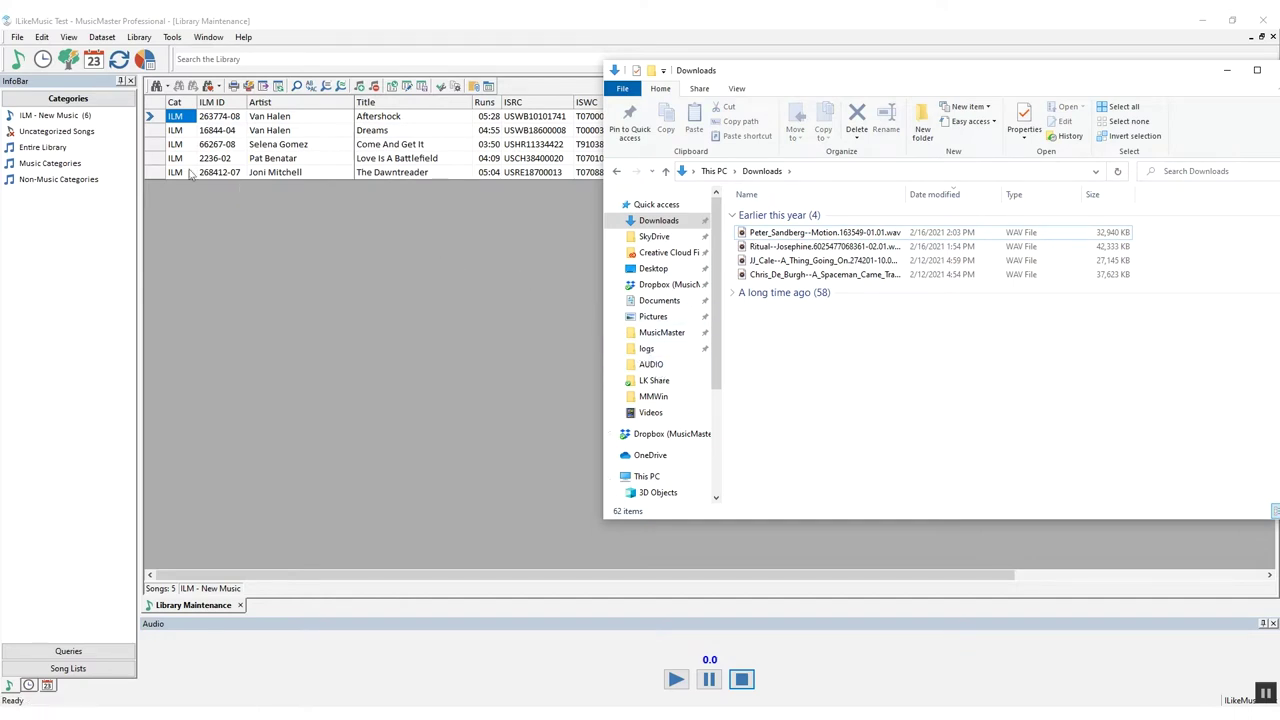
left_click(78, 115)
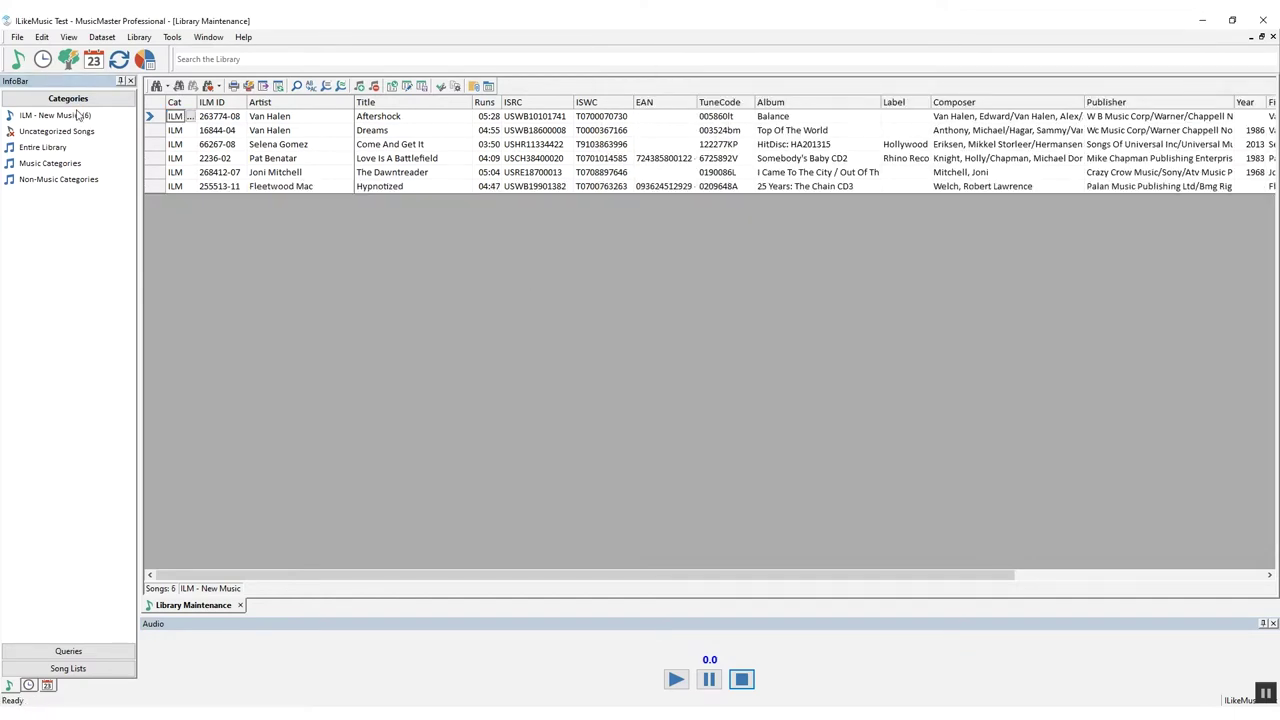
left_click(281, 188)
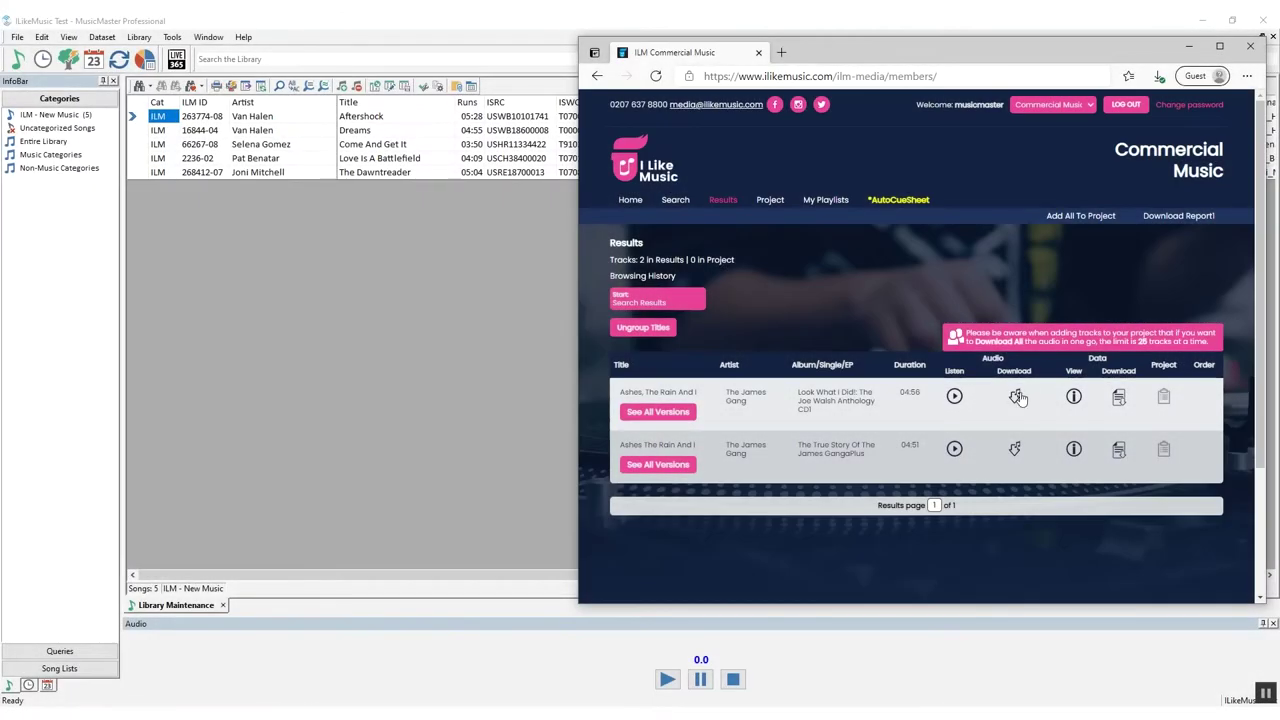
Download Ashes, The Rain And I, move the James Gang WAV into AUDIO, and show ILM - New Music
left_click(1016, 398)
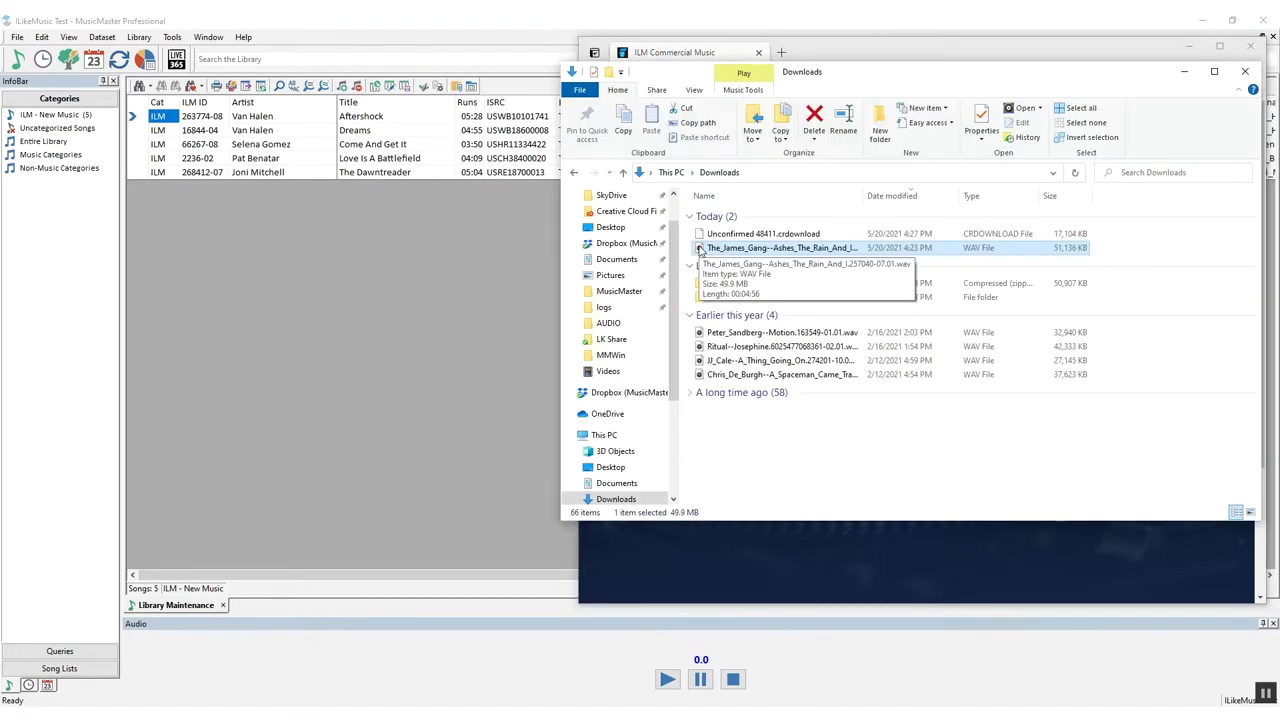
left_click_drag(700, 248, 612, 328)
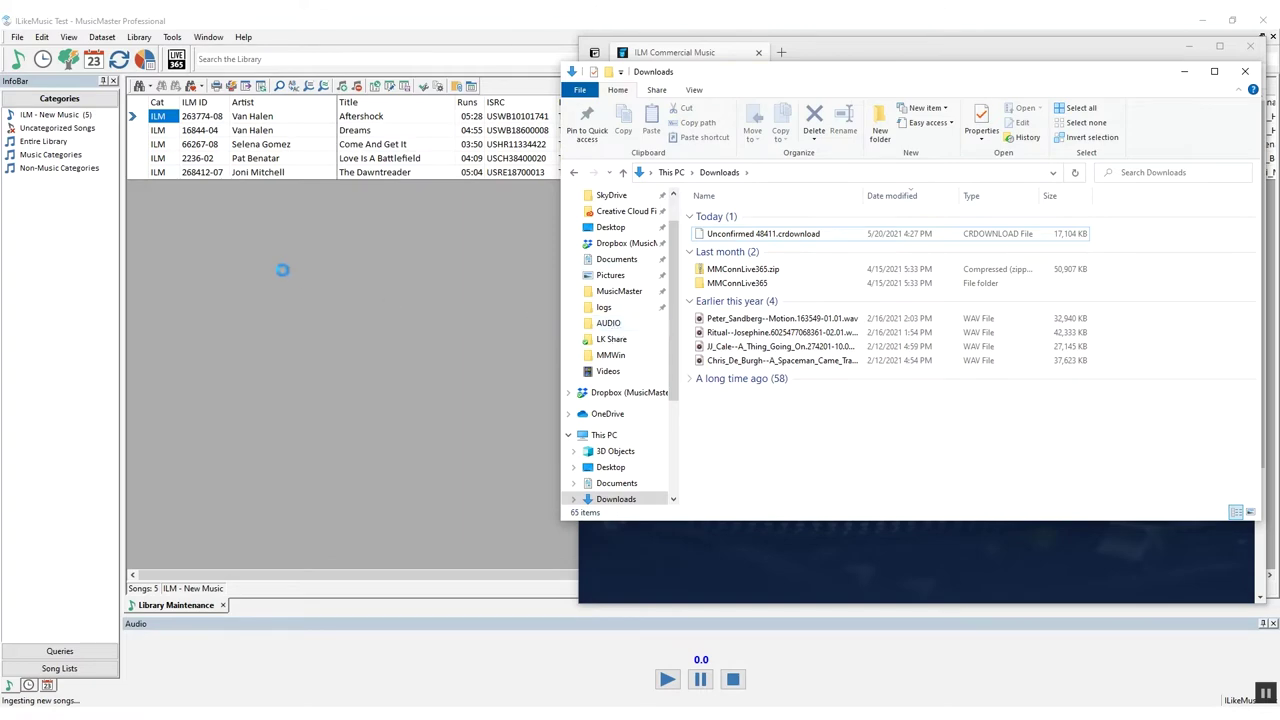
left_click(248, 263)
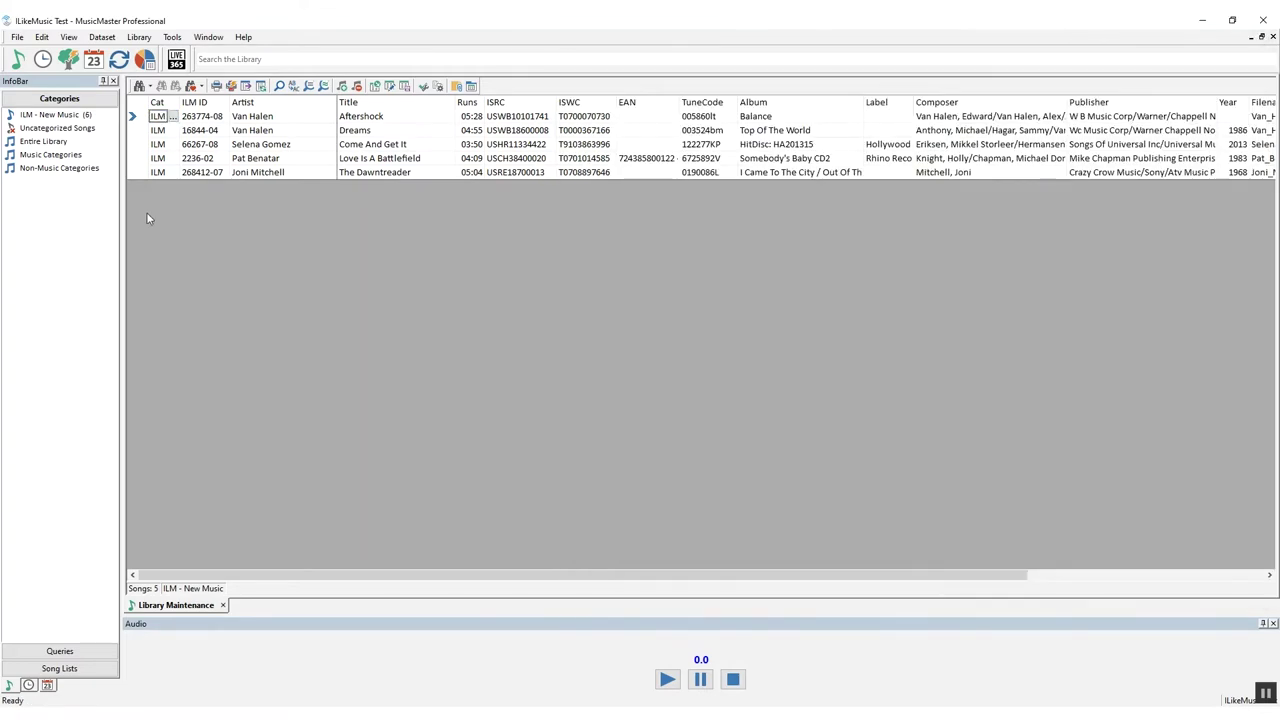
left_click(52, 116)
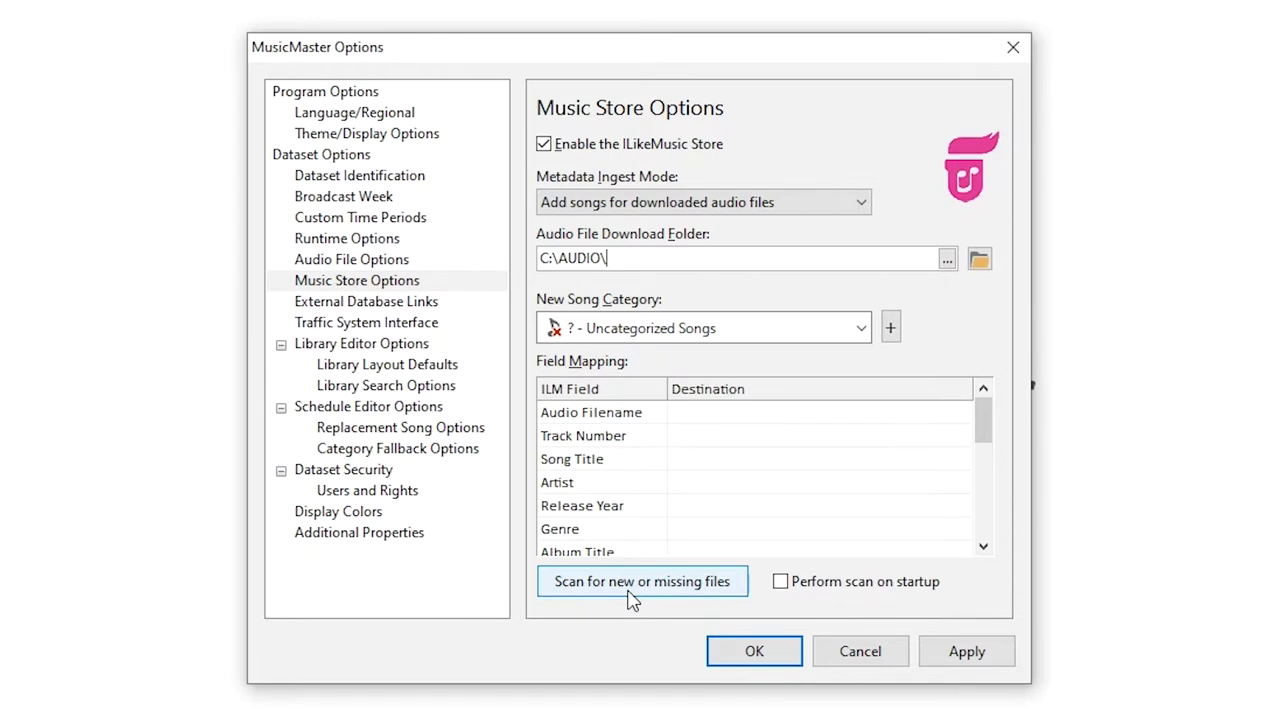
Toggle Perform scan on startup on and back off, then show the Audio File Options page
left_click(780, 584)
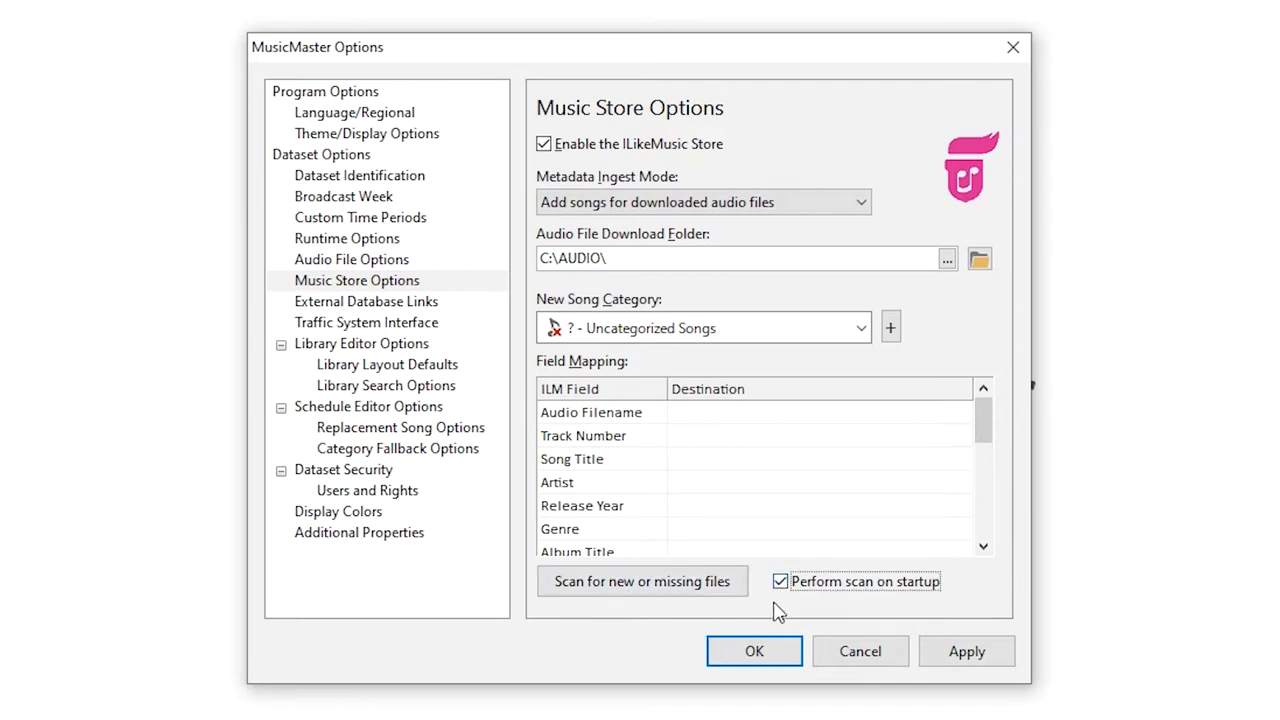
left_click(781, 583)
left_click(695, 260)
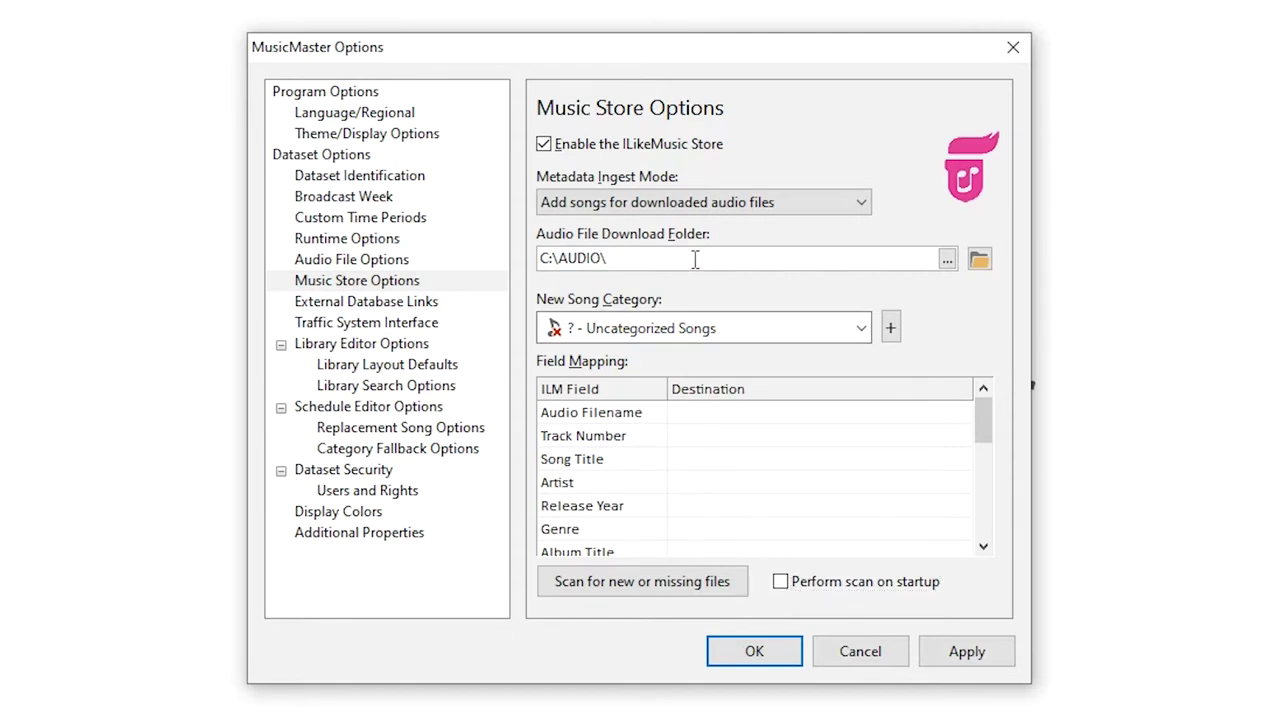
left_click(402, 263)
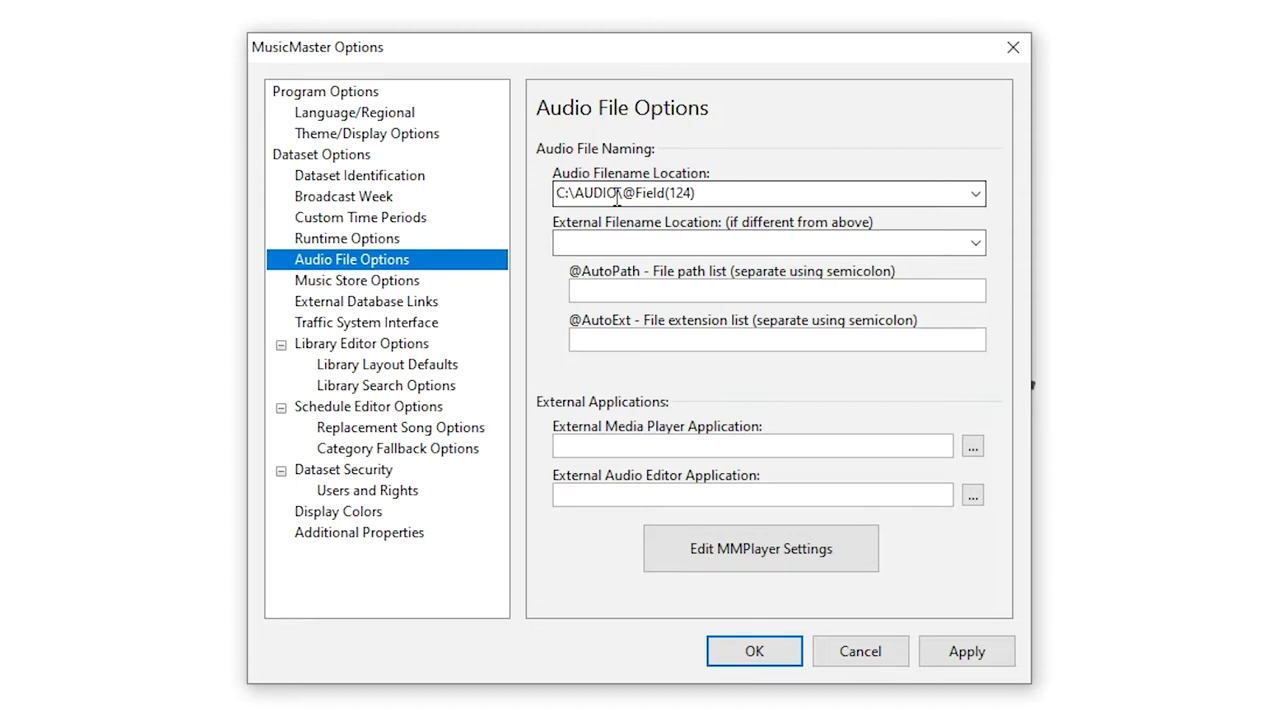
Show the Audio Player panel and play the selected Aerosmith song
left_click(700, 192)
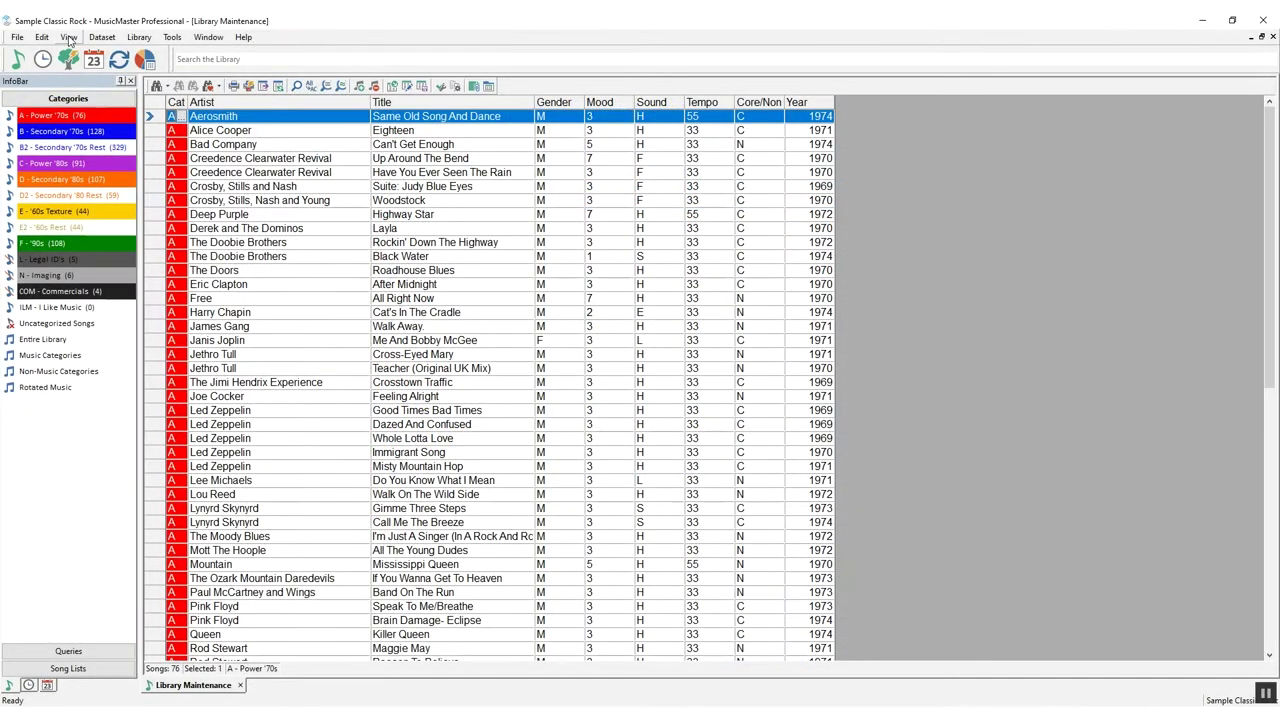
left_click(68, 37)
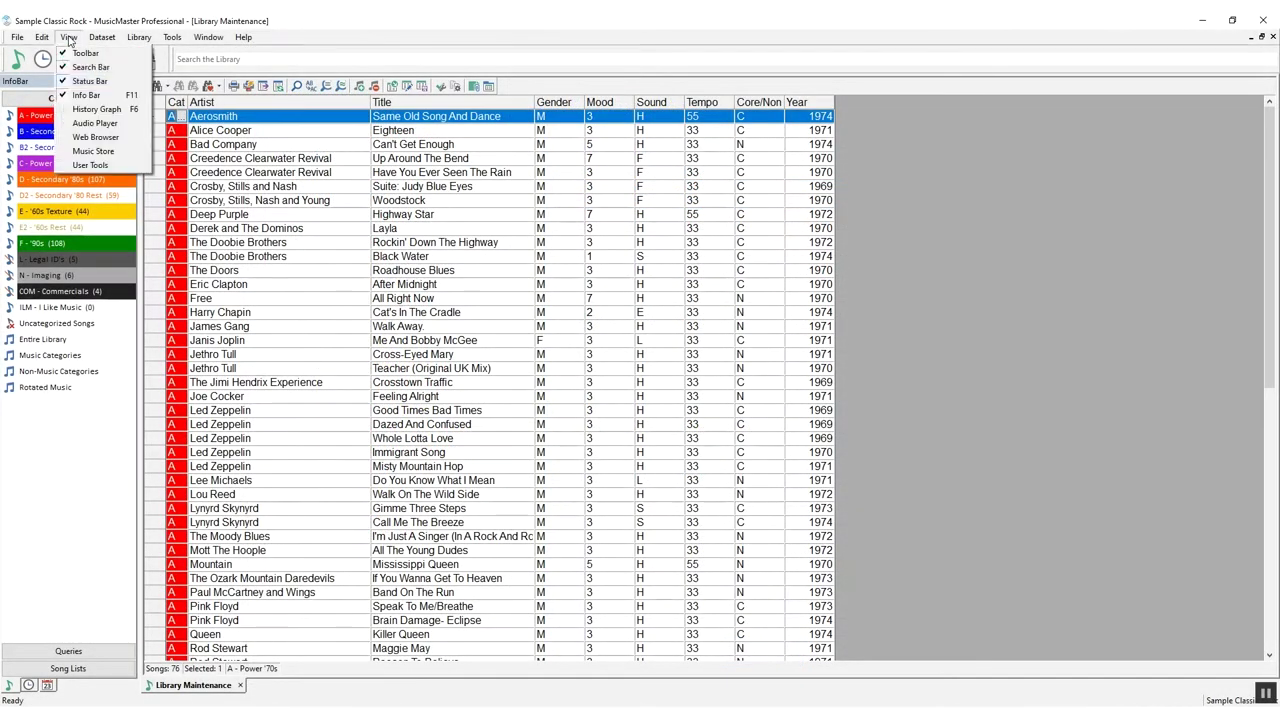
left_click(113, 124)
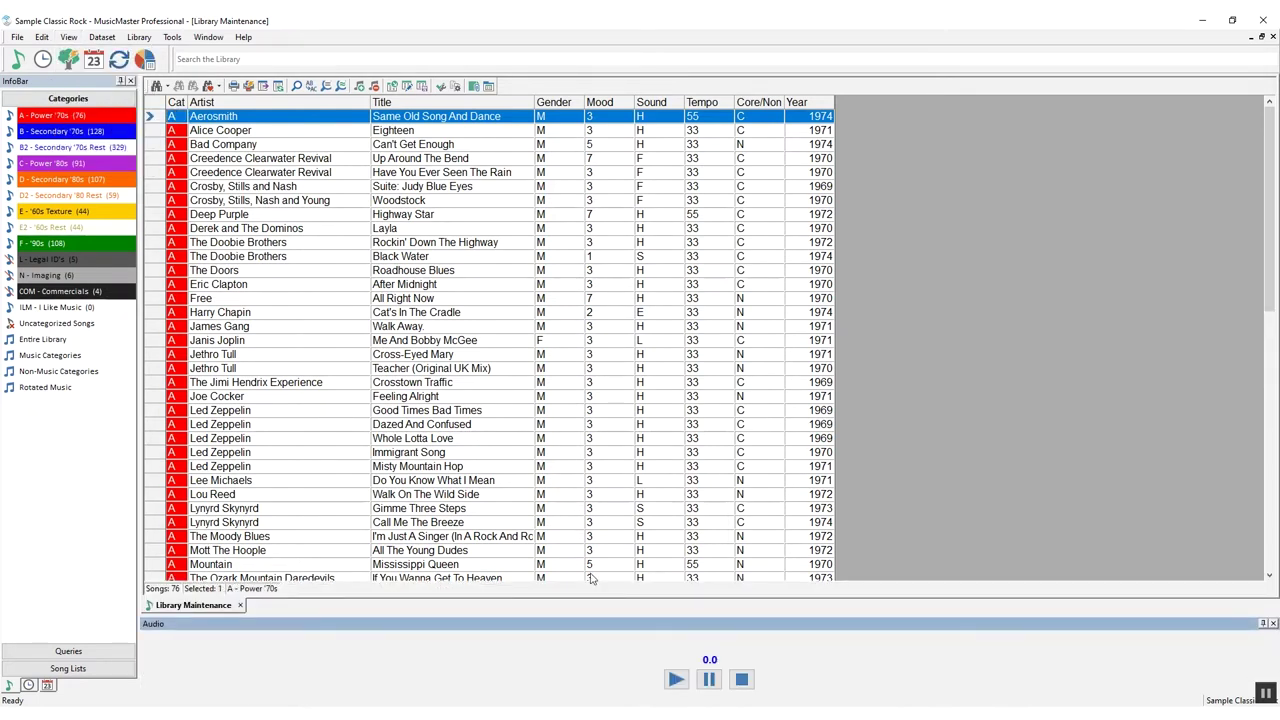
left_click(676, 681)
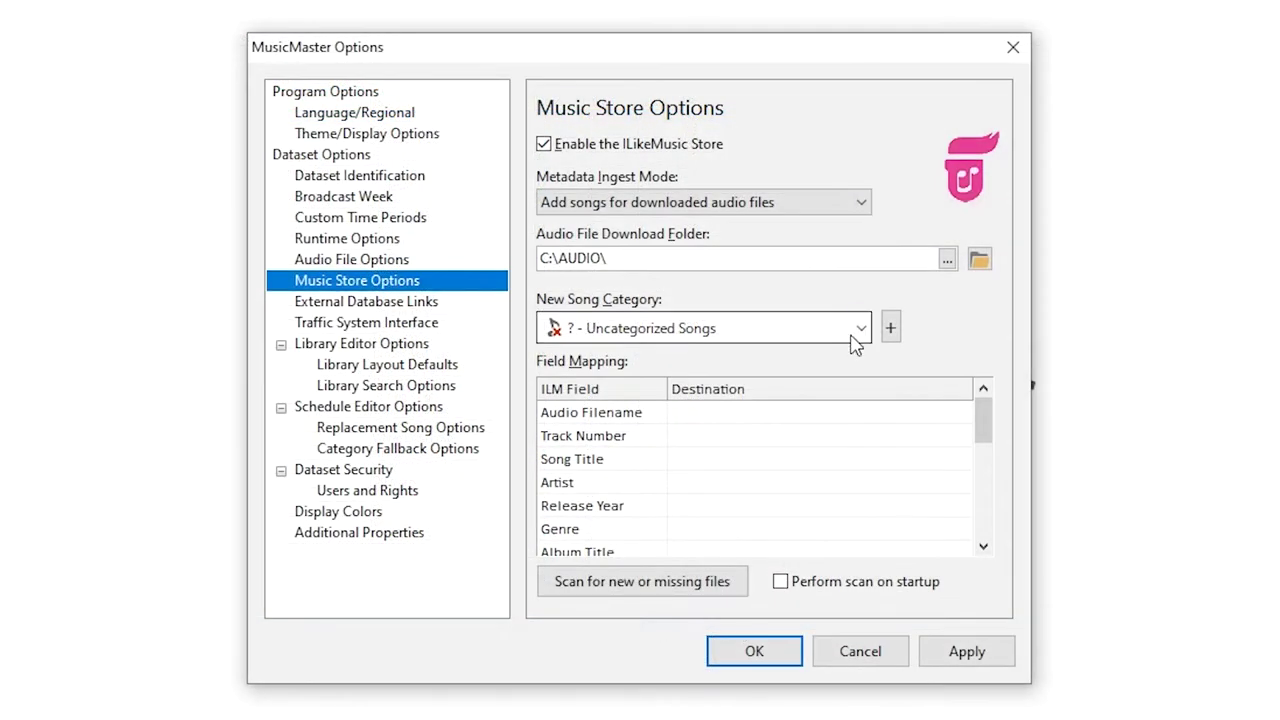
Start creating a new song category named ILM, then cancel it
left_click(855, 338)
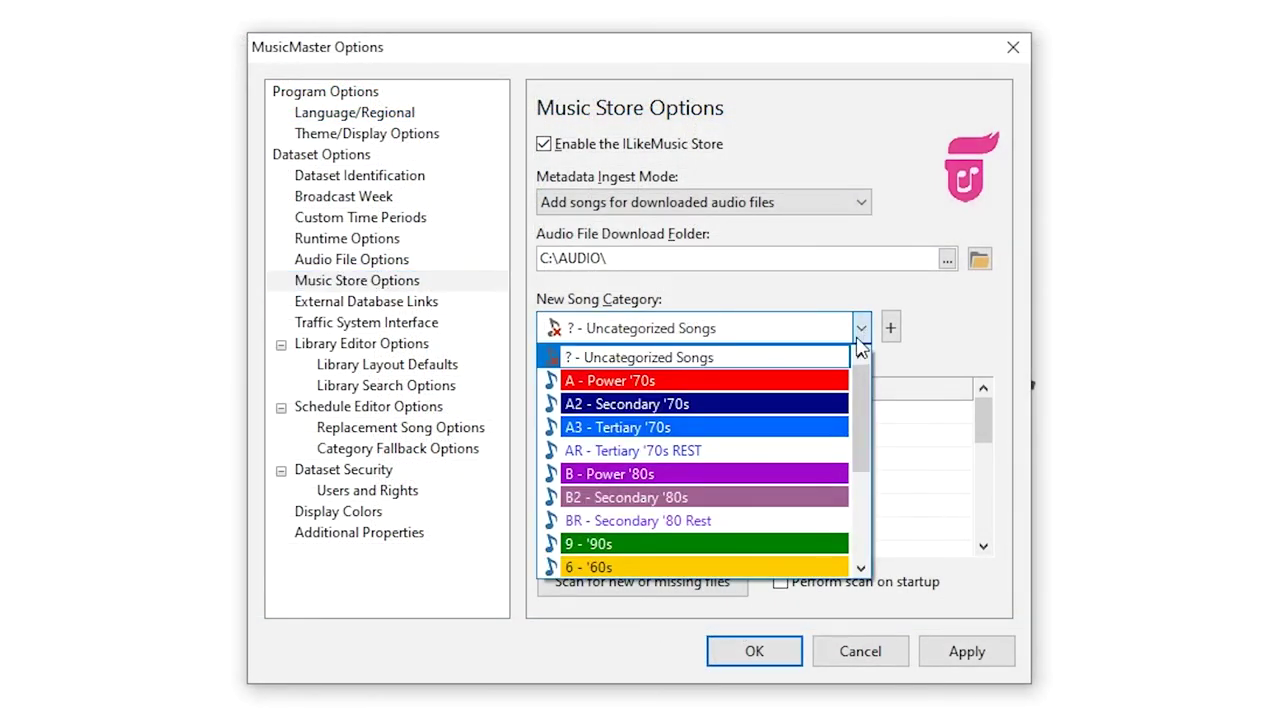
left_click(890, 333)
left_click(890, 330)
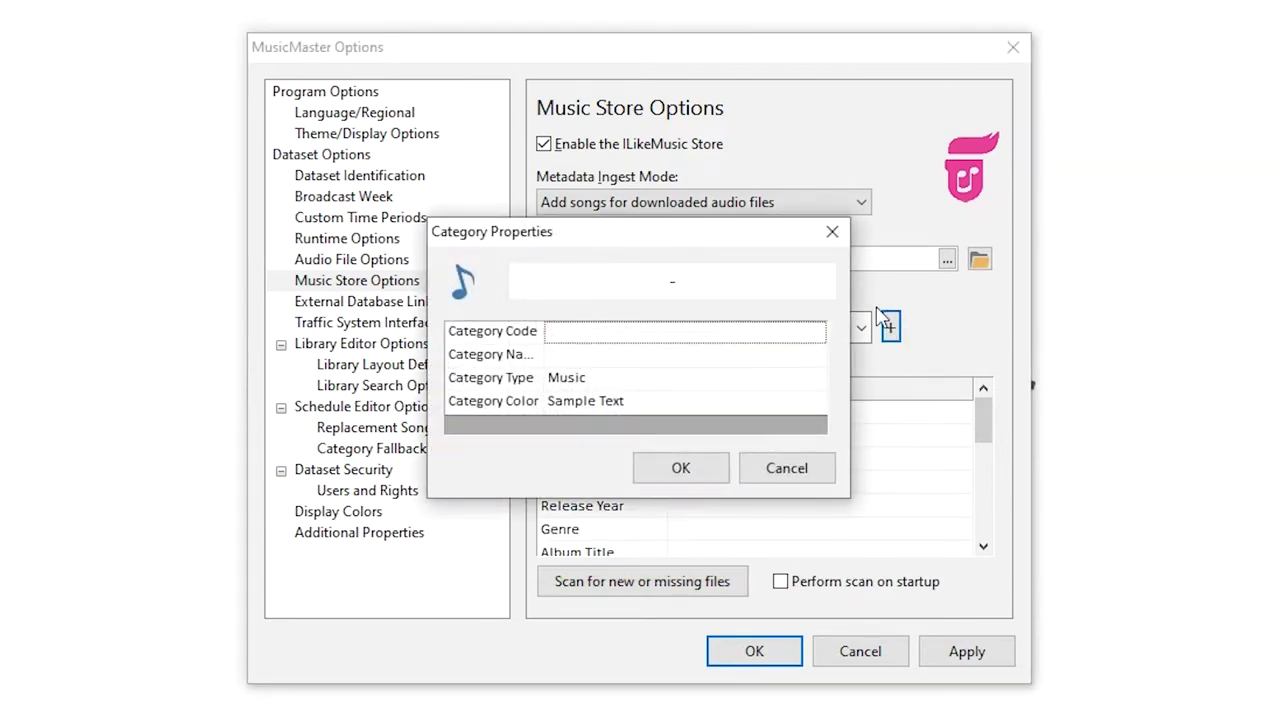
type("ILM")
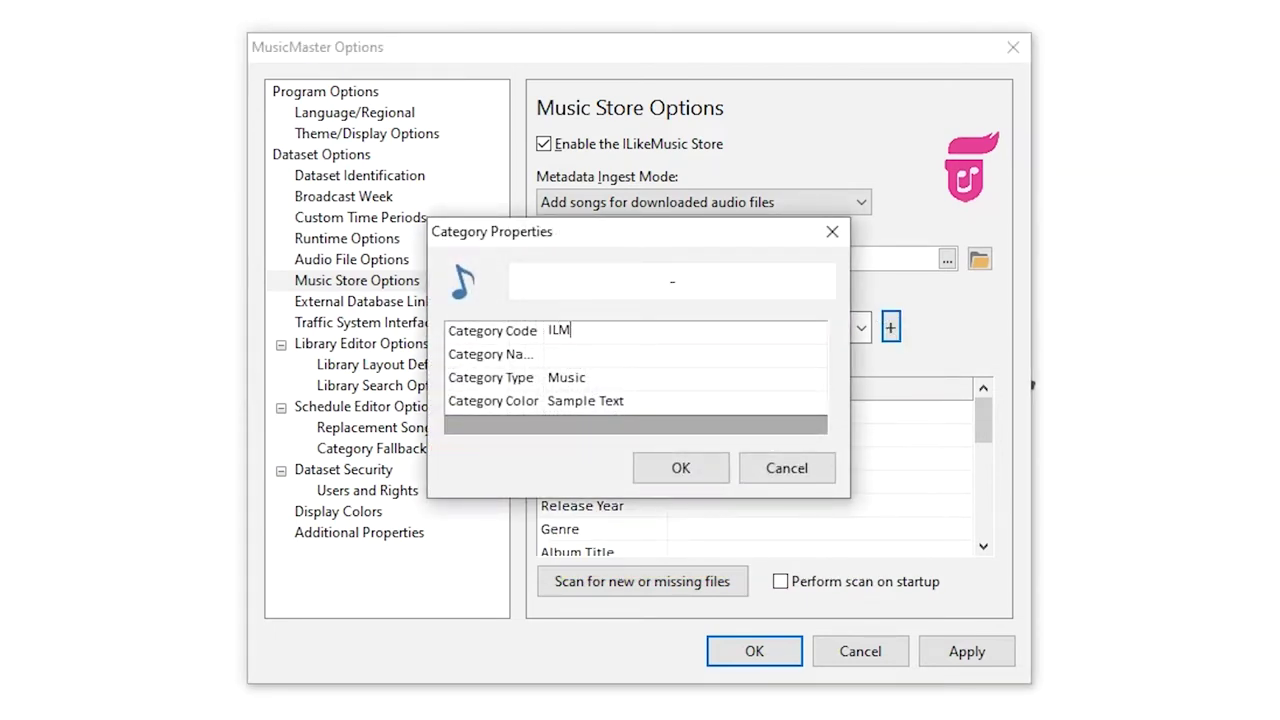
left_click(826, 462)
Choose ILM - ILM Adds as the New Song Category
left_click(861, 328)
scroll(857, 453, "down", 3)
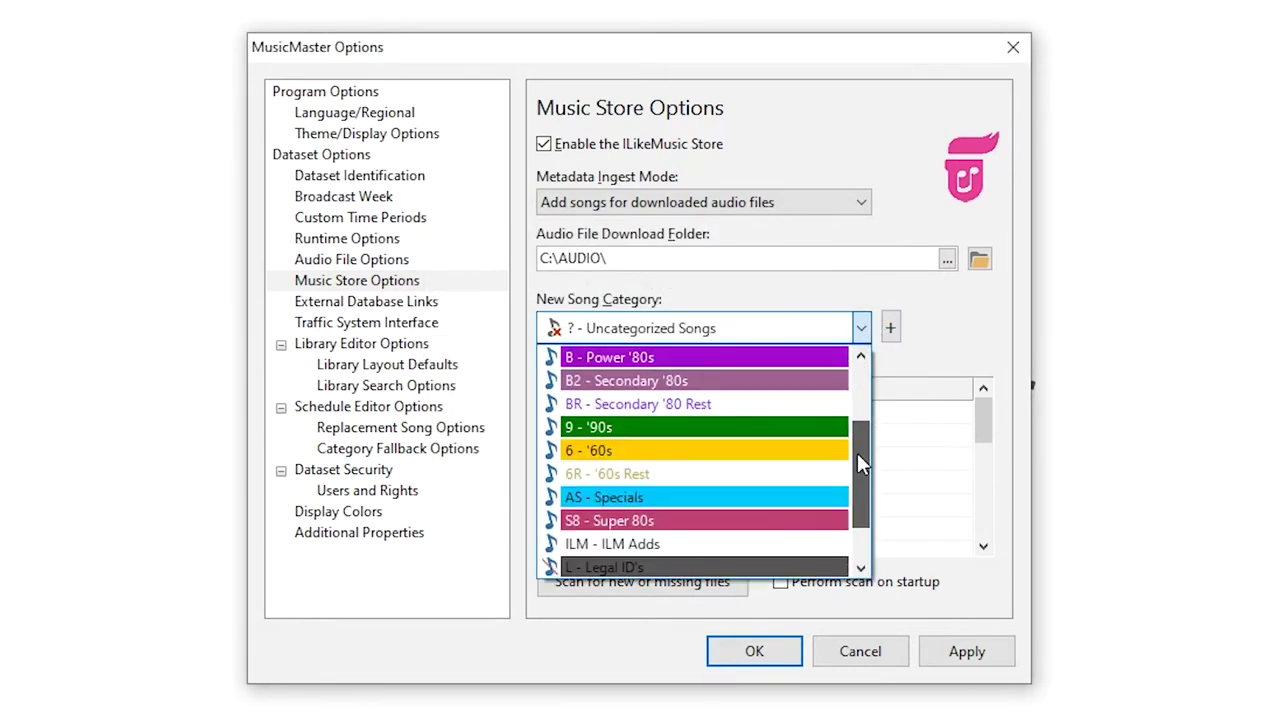
left_click(773, 474)
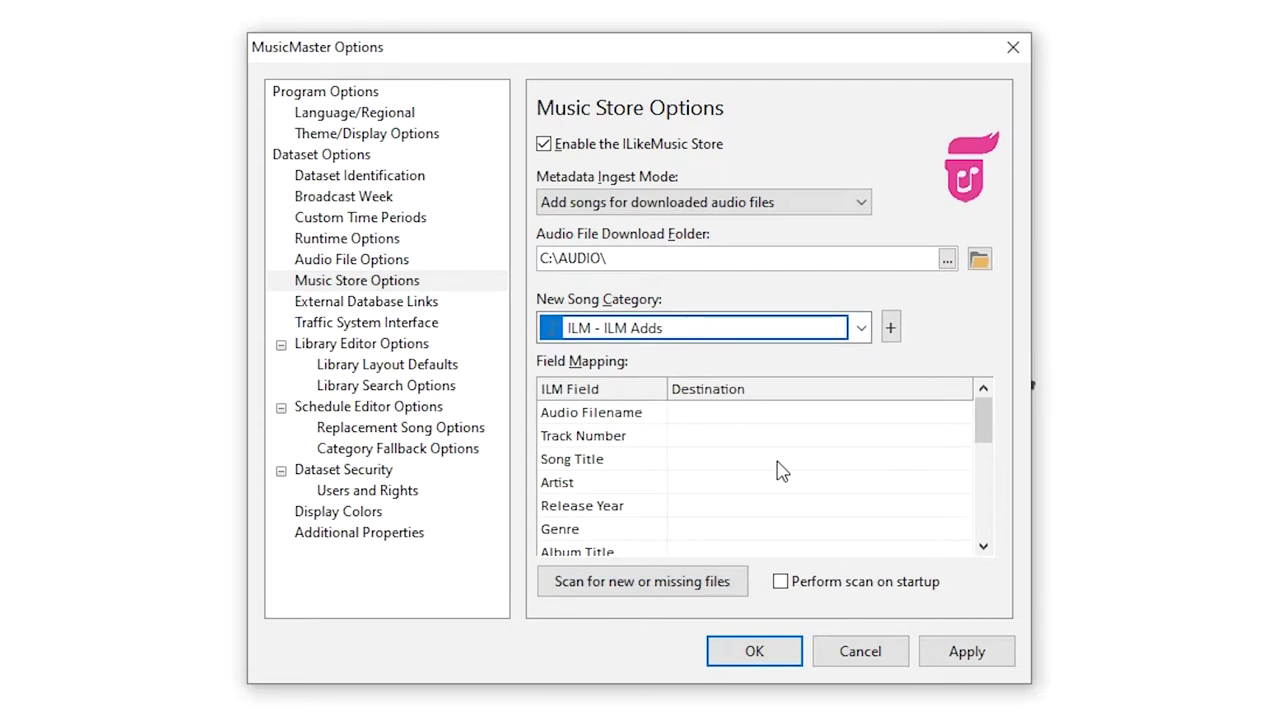
Map Audio Filename→Filename, Song Title→Title, Artist→Artist and Release Year→Year in the Field Mapping grid
left_click(786, 418)
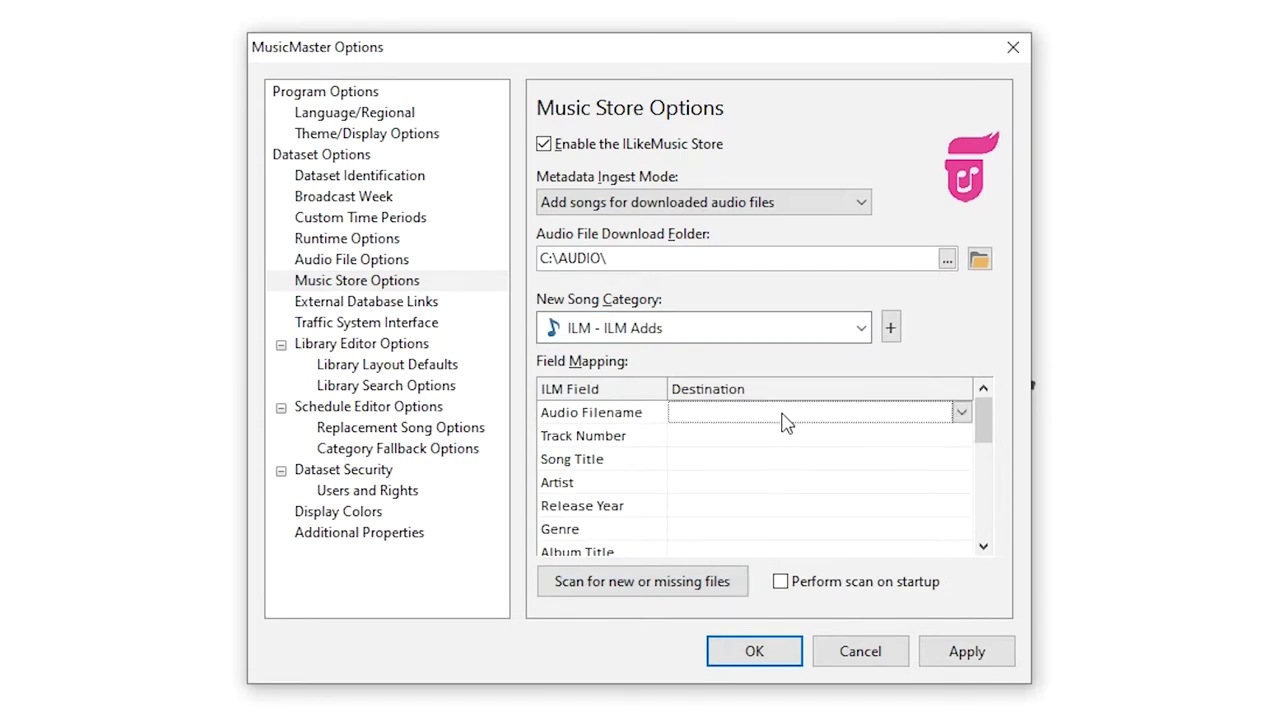
left_click(960, 413)
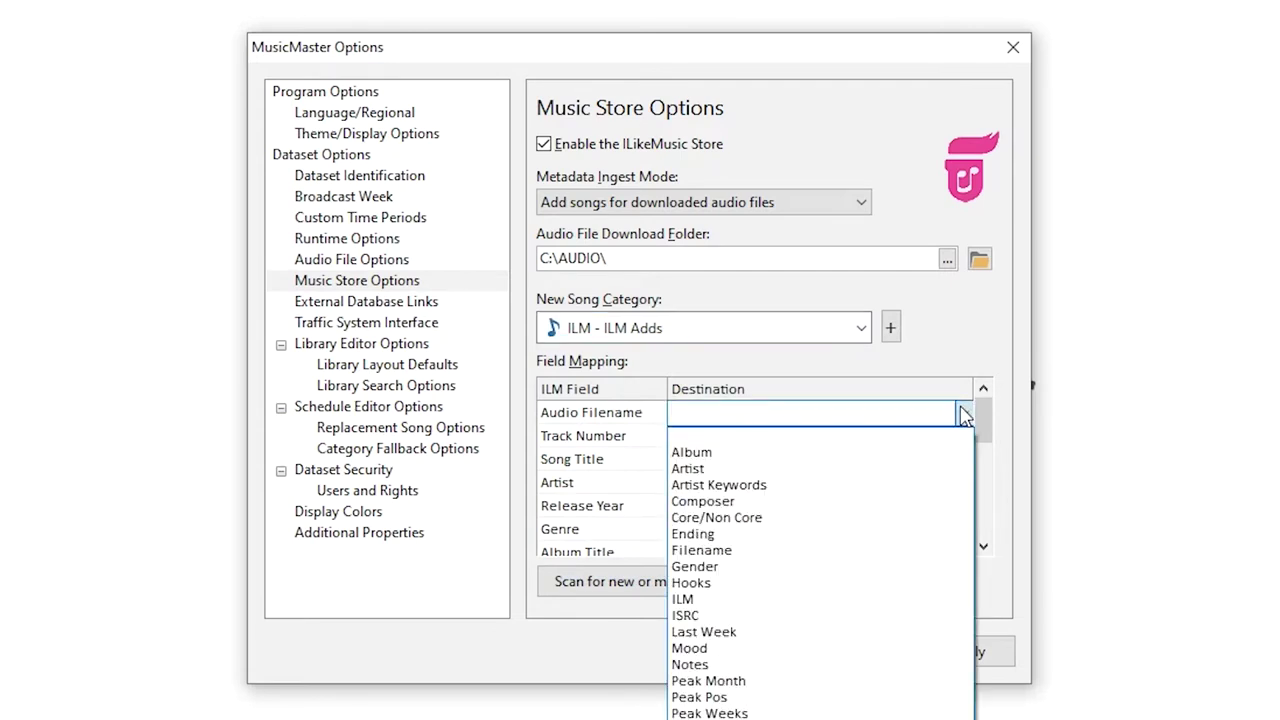
left_click(727, 553)
left_click(762, 460)
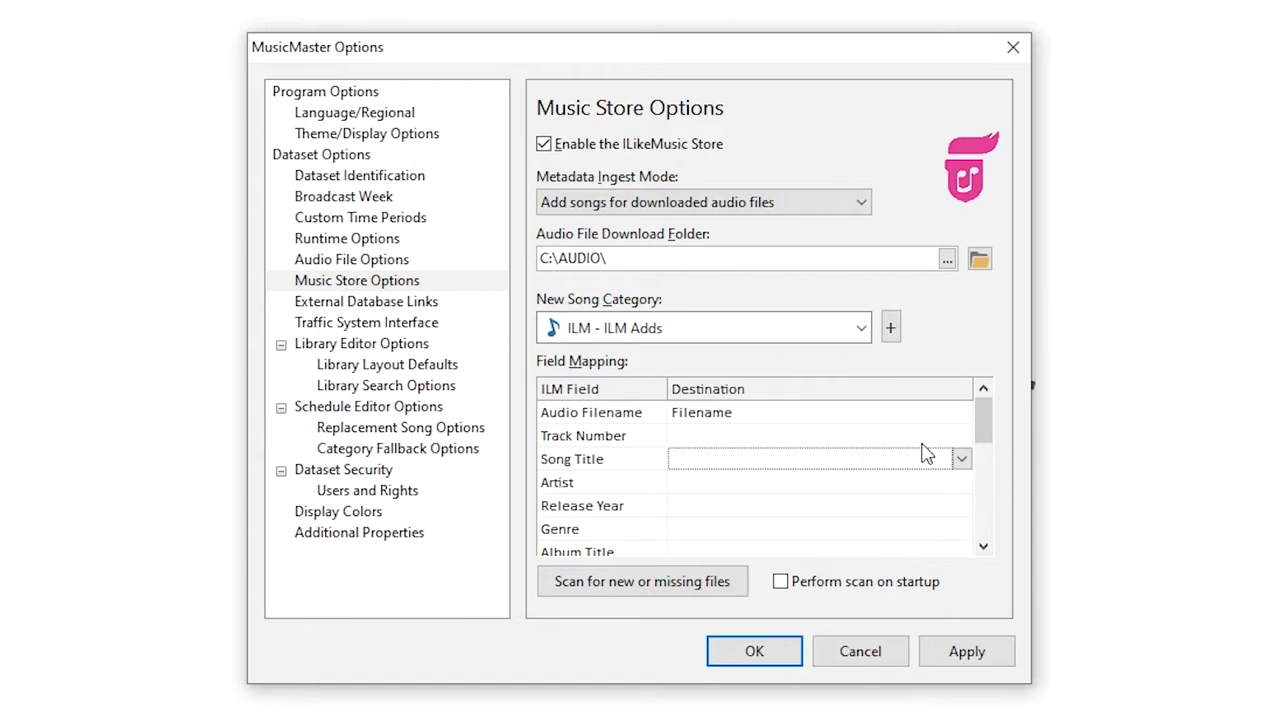
key("t")
key("i")
key("Return")
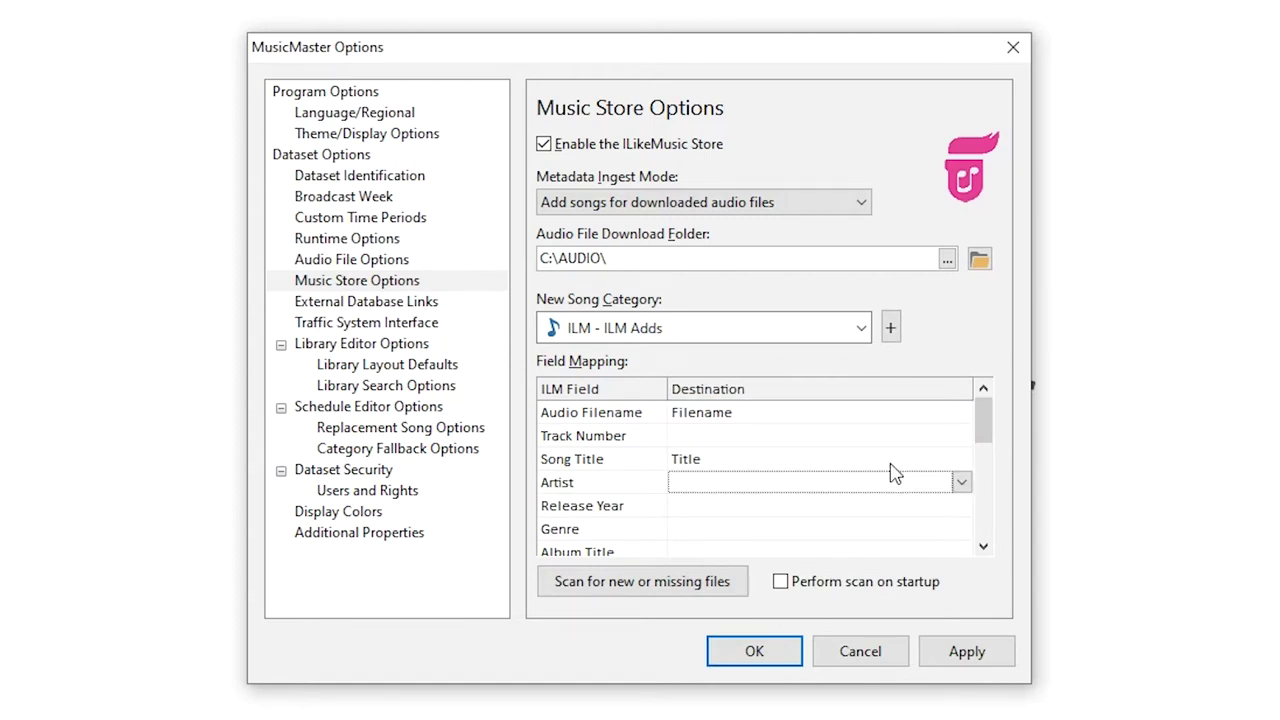
key("a")
key("Return")
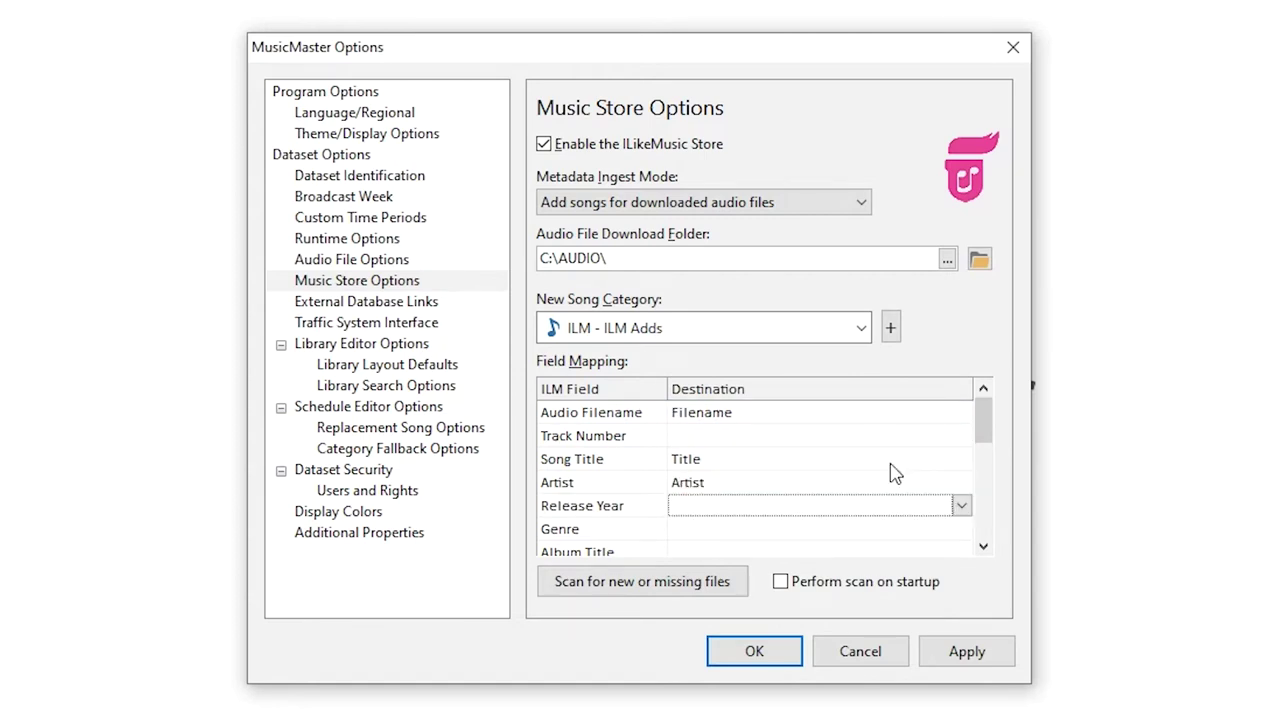
key("y")
key("Return")
left_click_drag(984, 428, 982, 537)
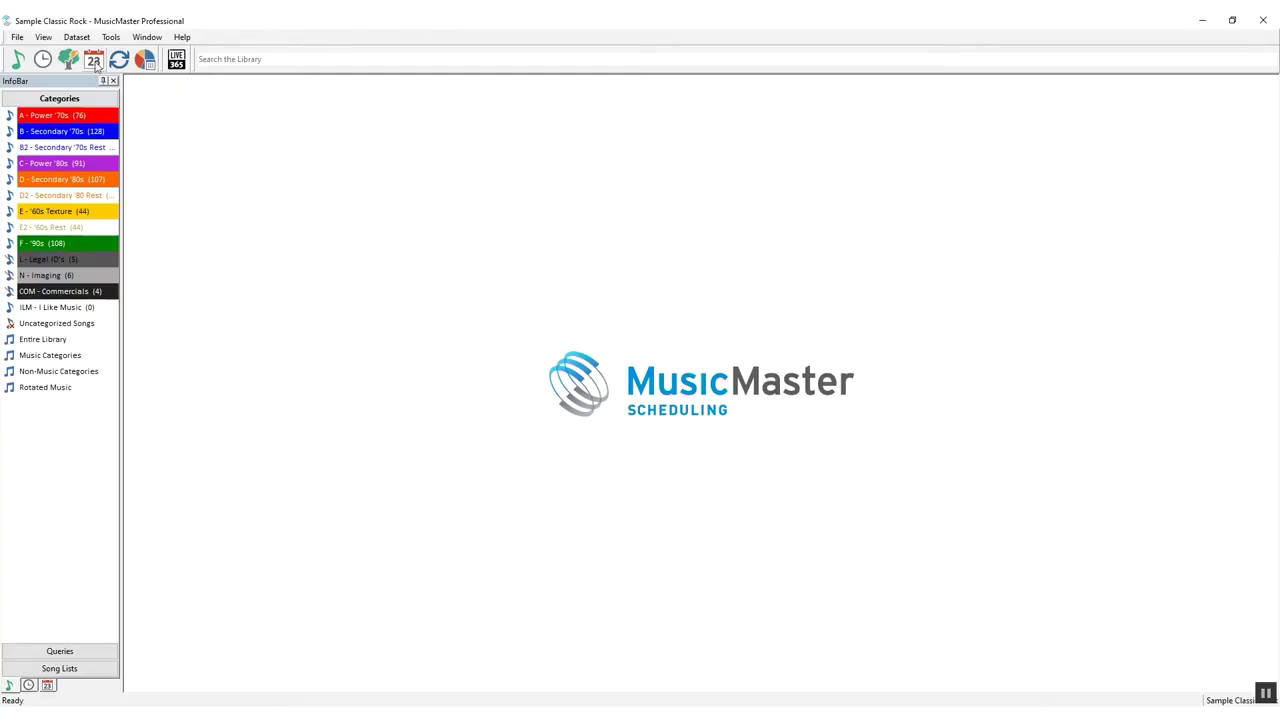
Rename library field User1 to Publisher with abbreviation pub, then add a new ISRC field
left_click(76, 37)
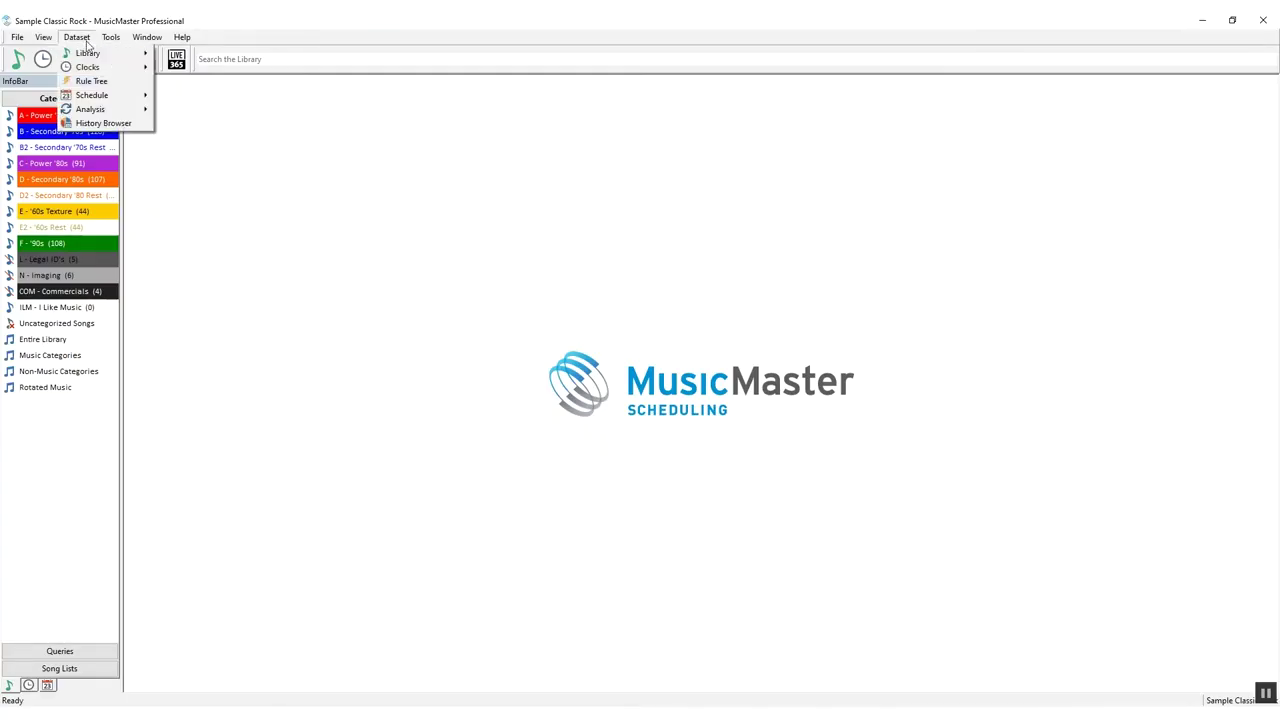
mouse_move(92, 55)
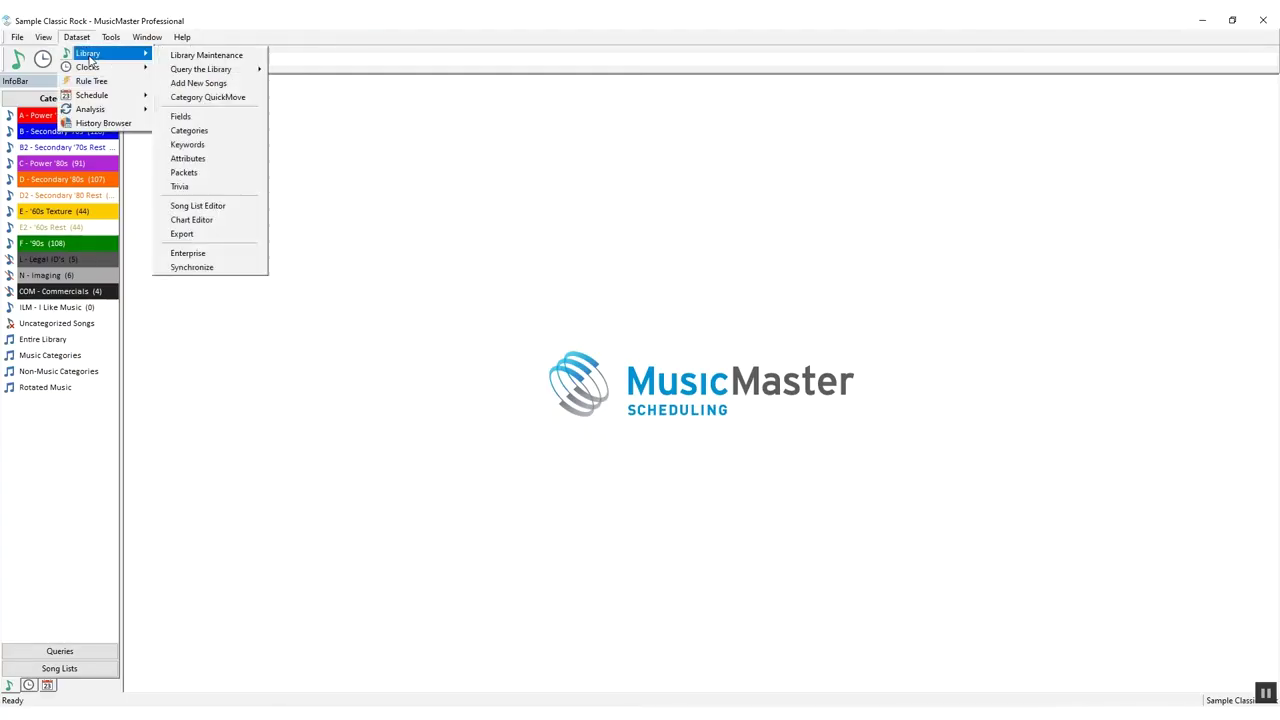
left_click(180, 117)
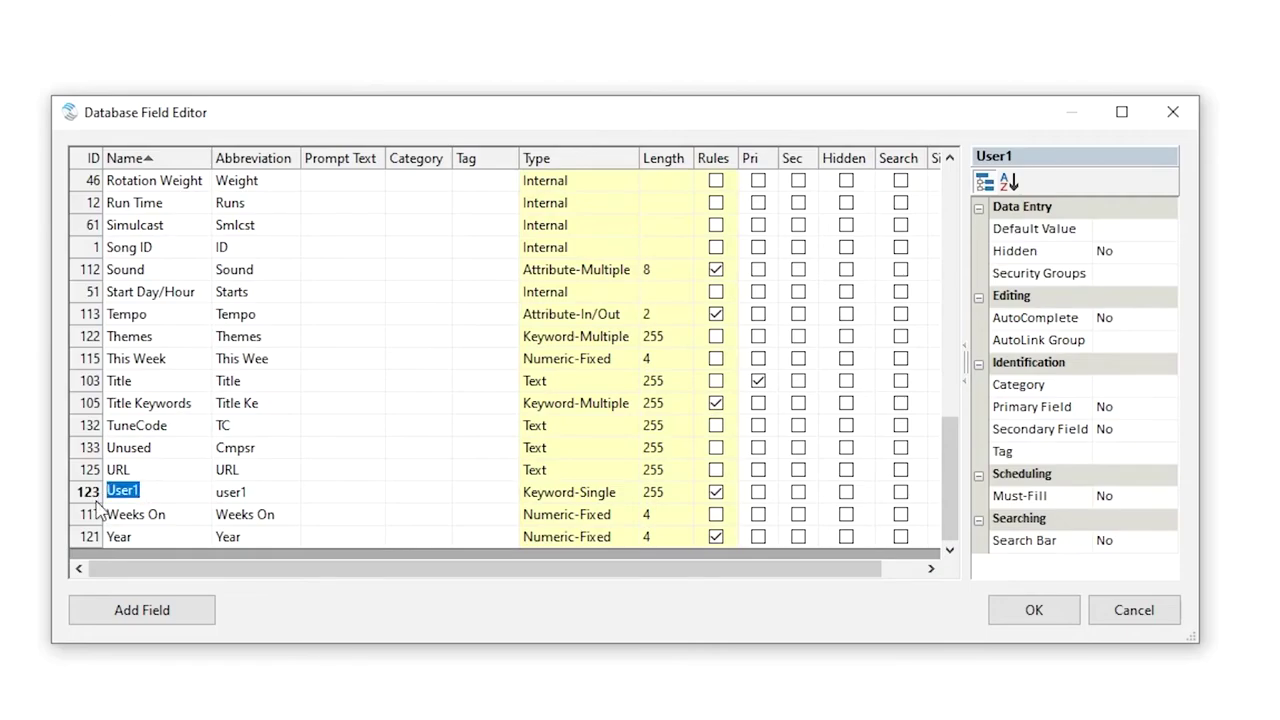
type("Publisher")
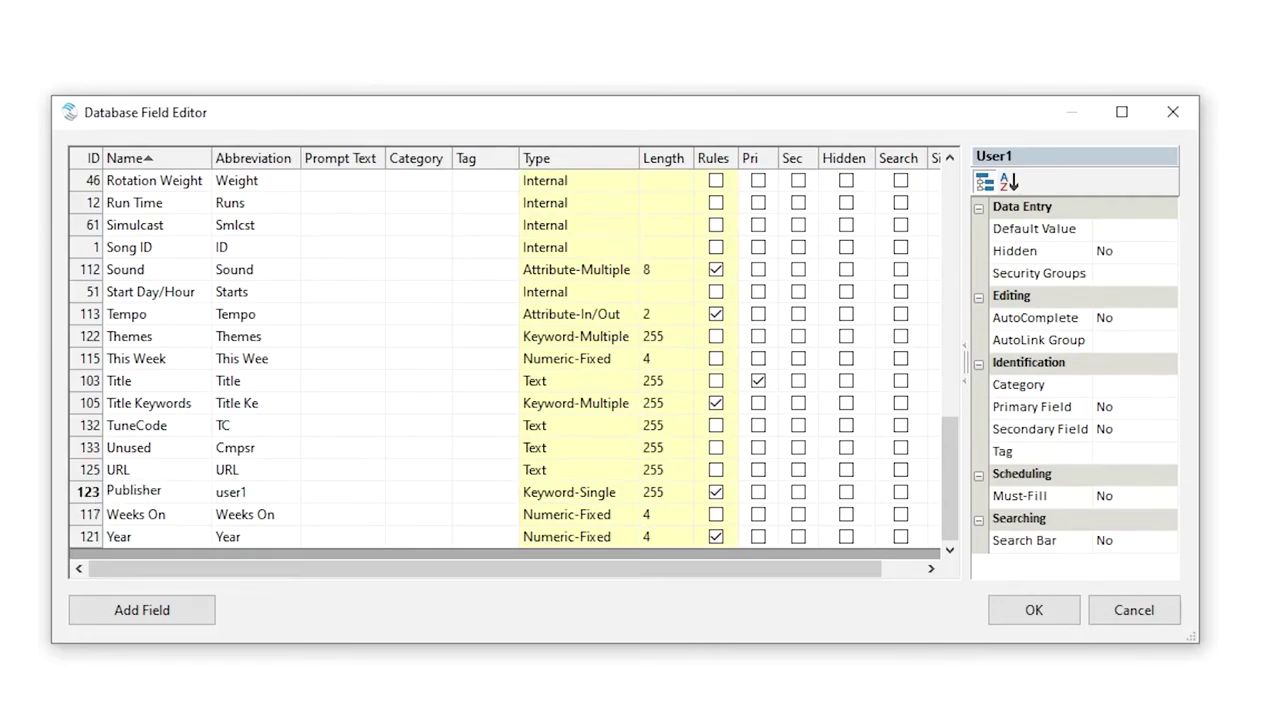
key("Tab")
type("pub")
key("Return")
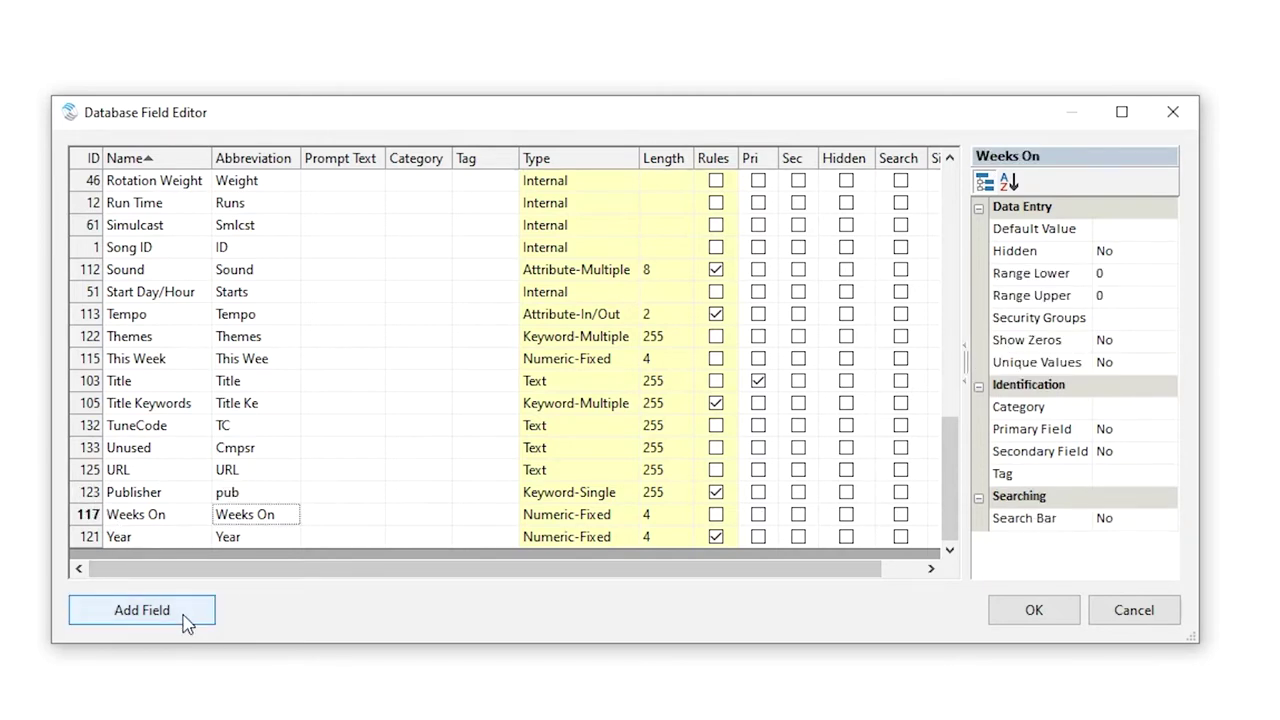
left_click(185, 620)
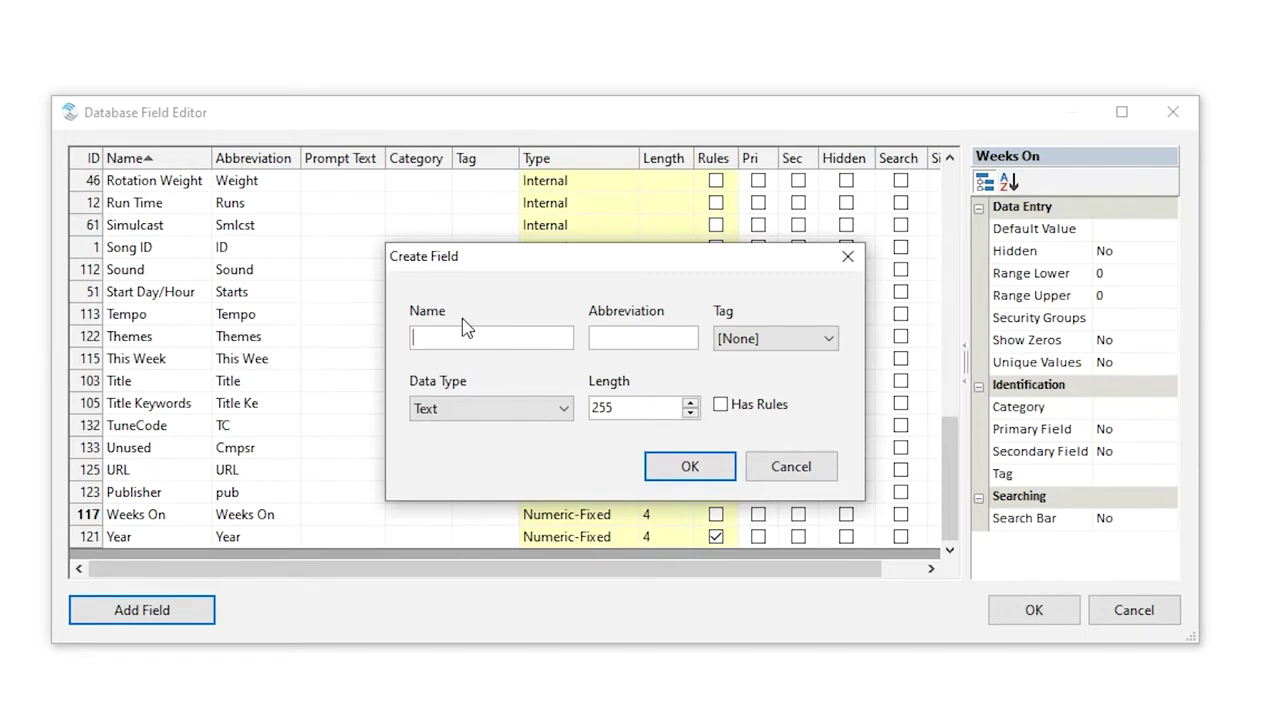
type("ISRC")
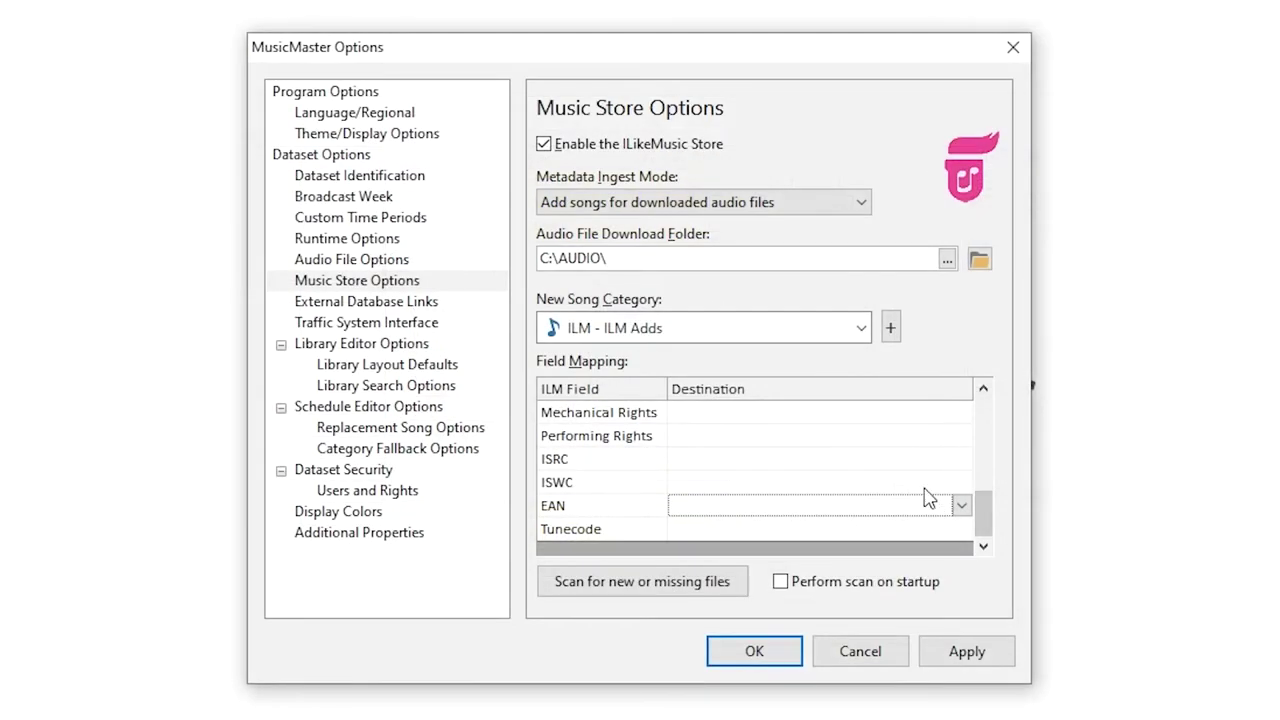
Map the store's ISRC row to the ISRC library field and save the options with OK
left_click(928, 462)
left_click(961, 460)
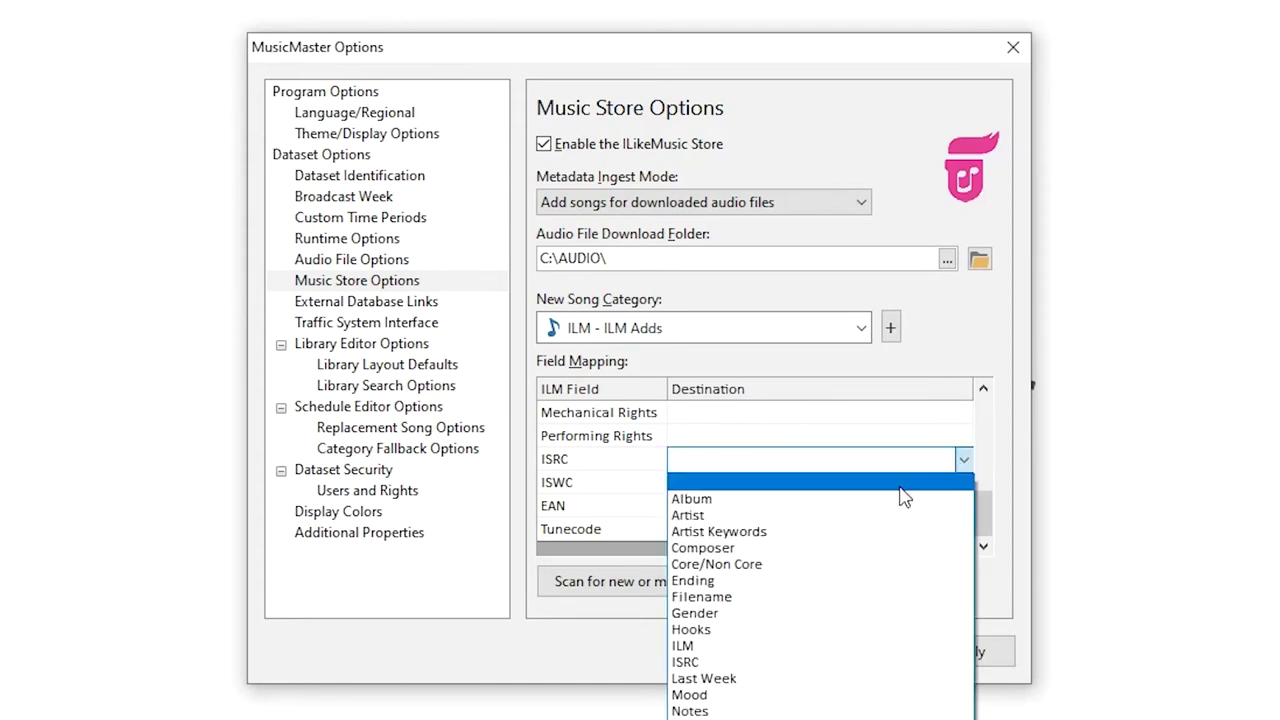
left_click(703, 662)
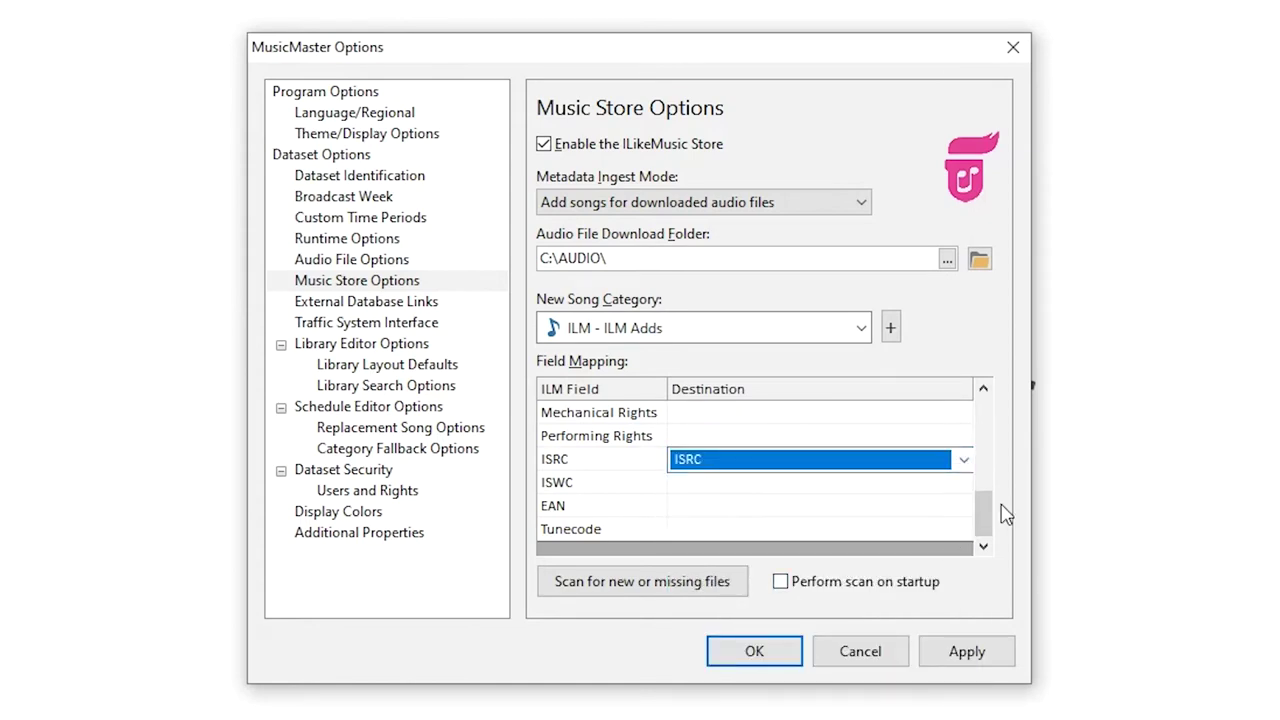
left_click(756, 652)
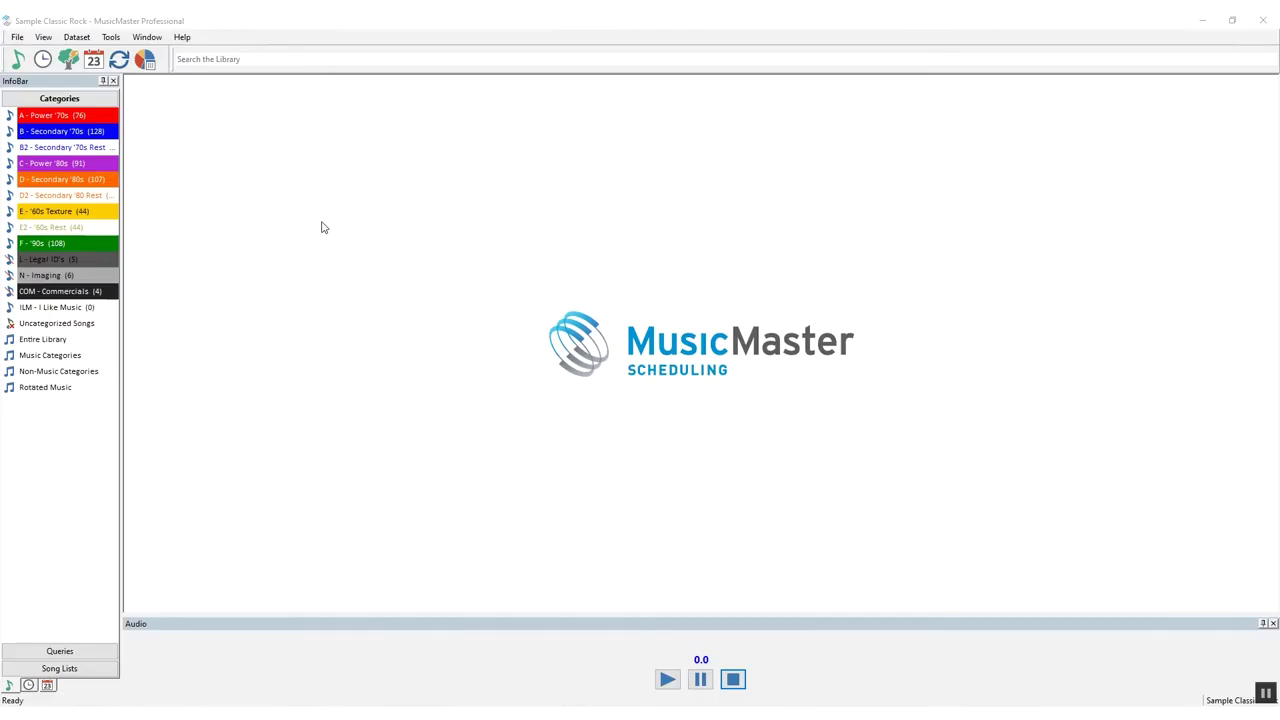
Show the Music Store and Web Browser panels from View, then open the A - Power '70s song list
left_click(50, 40)
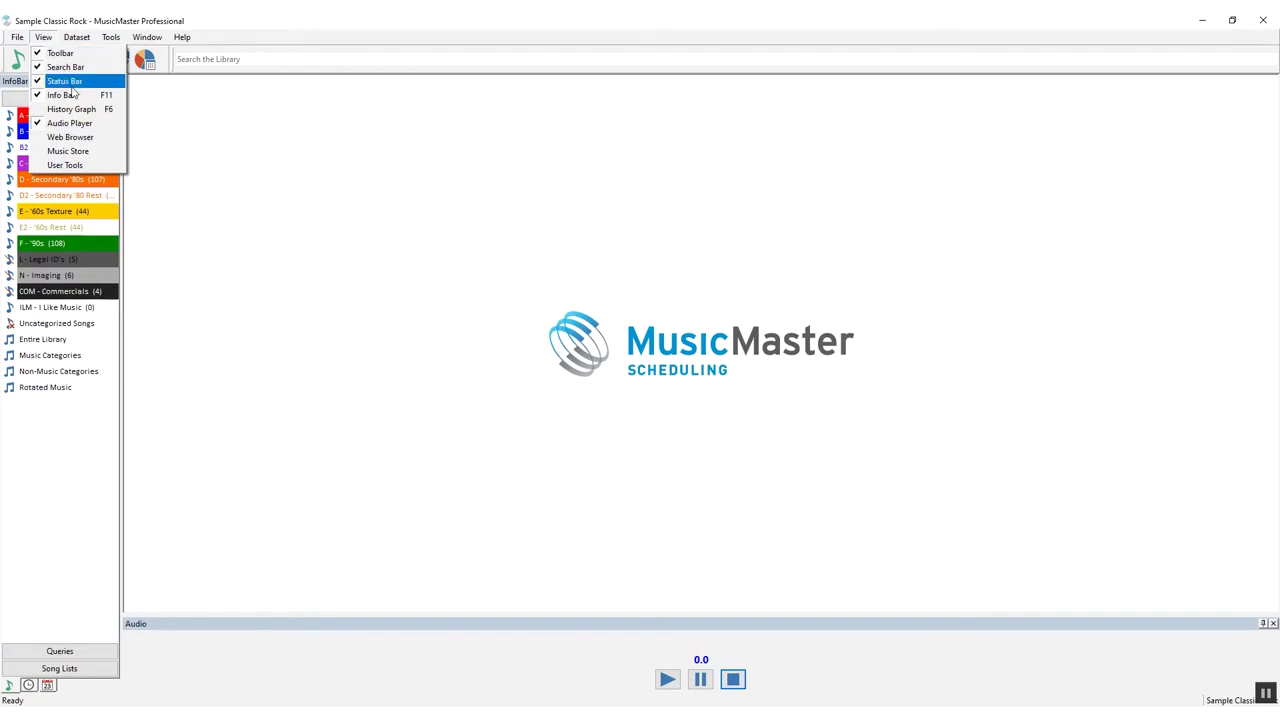
left_click(92, 151)
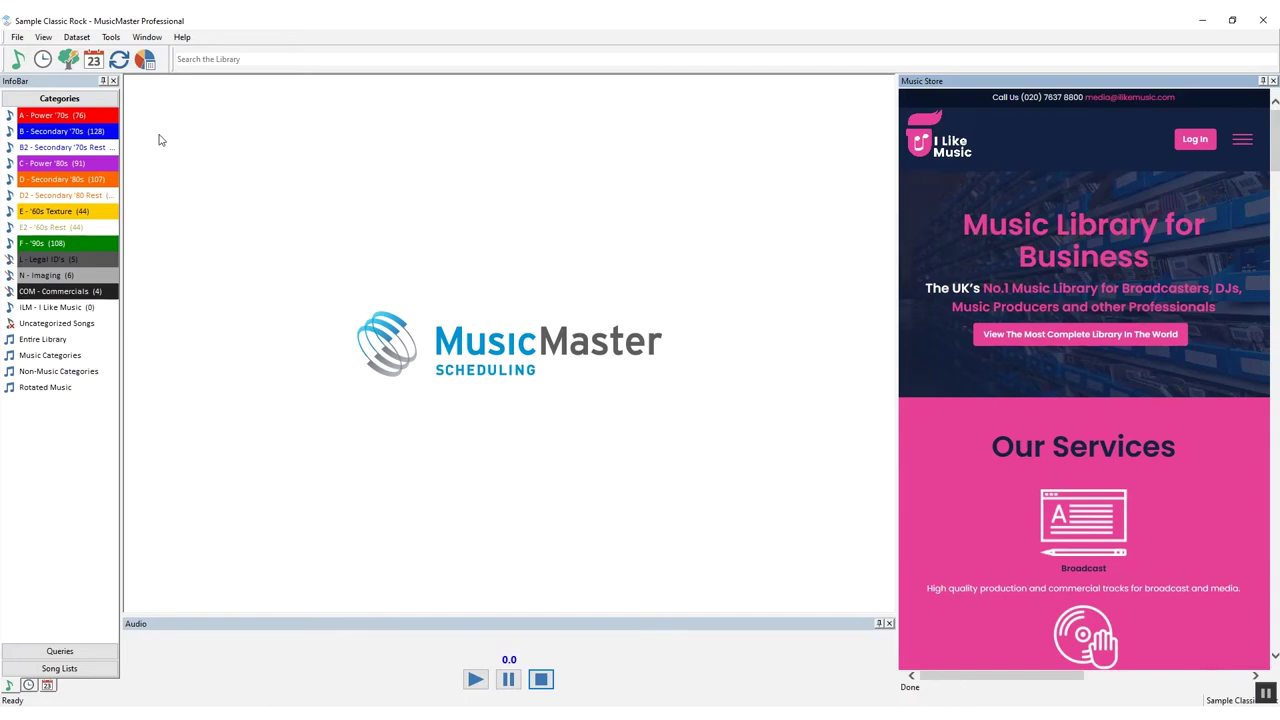
left_click(43, 37)
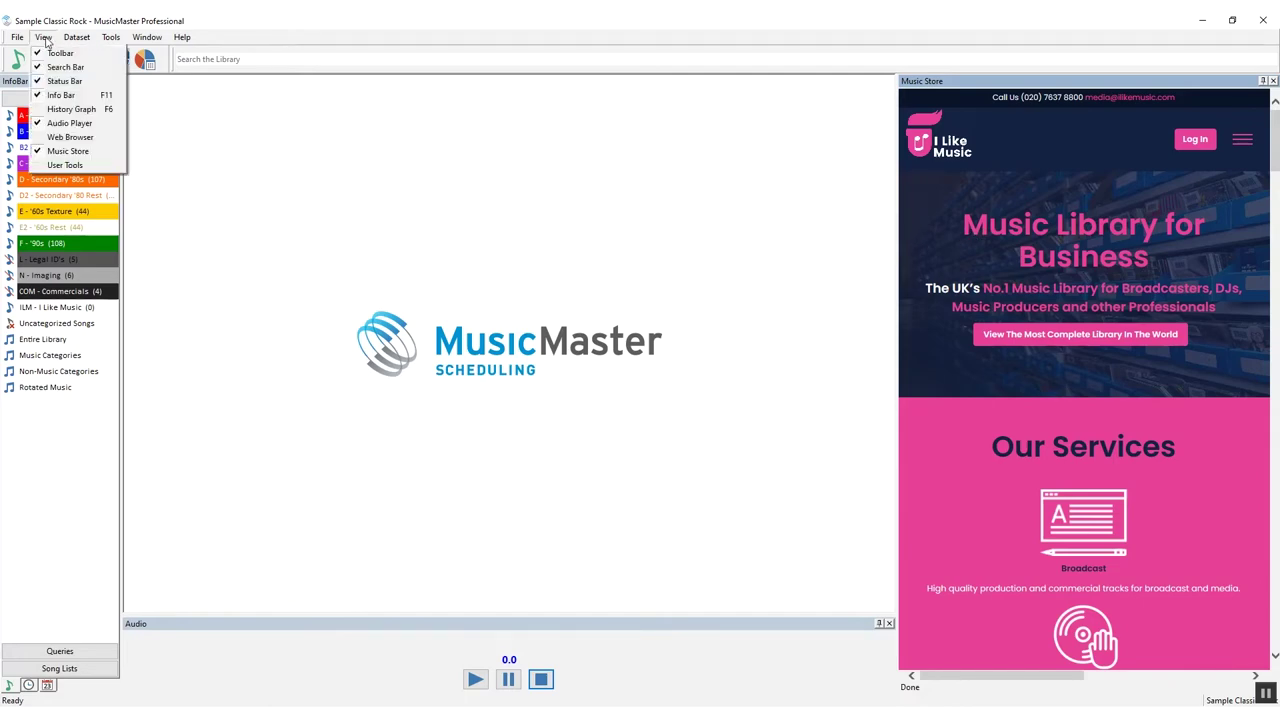
left_click(99, 140)
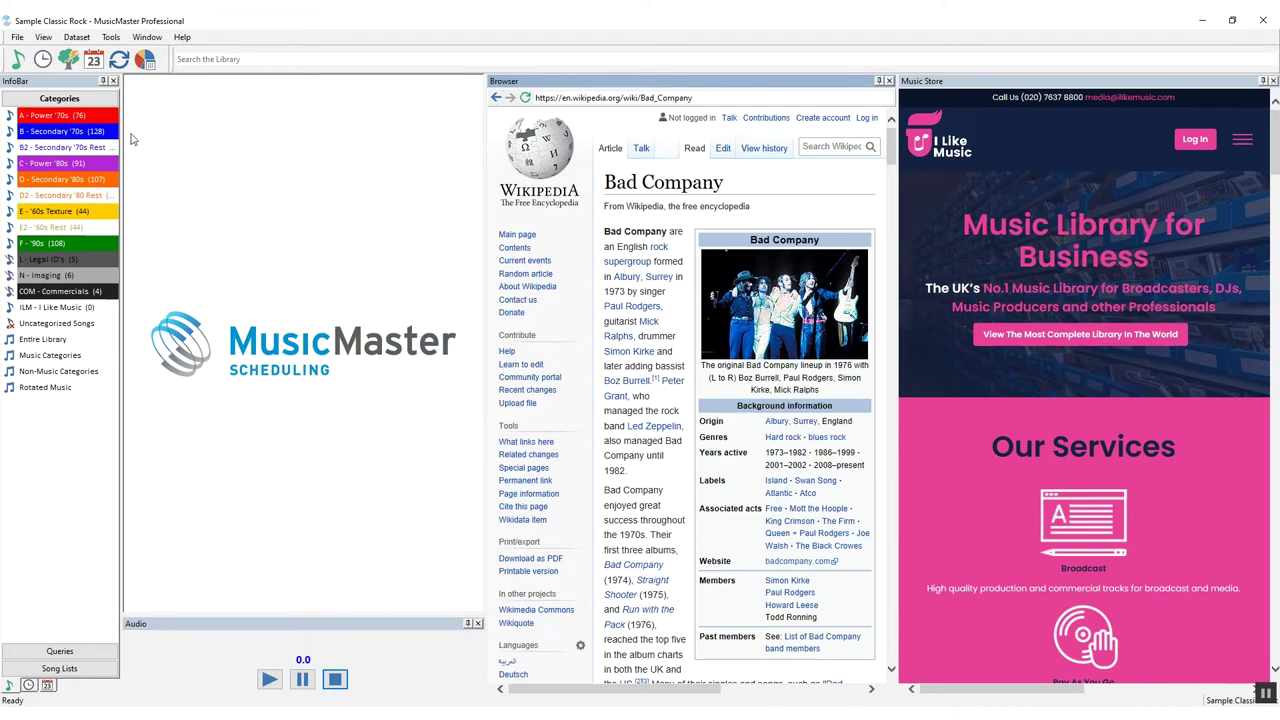
double_click(105, 117)
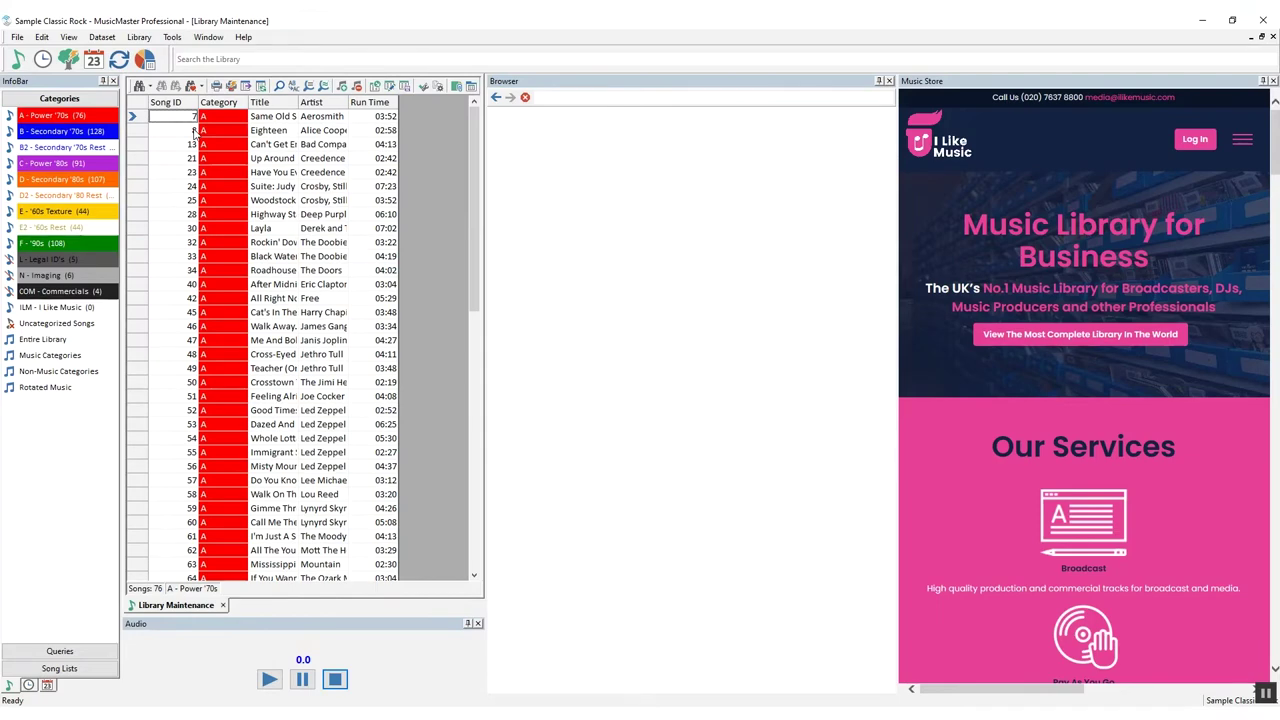
Dock the web browser pane into the Music Store pane and switch between their two tabs
left_click(141, 131)
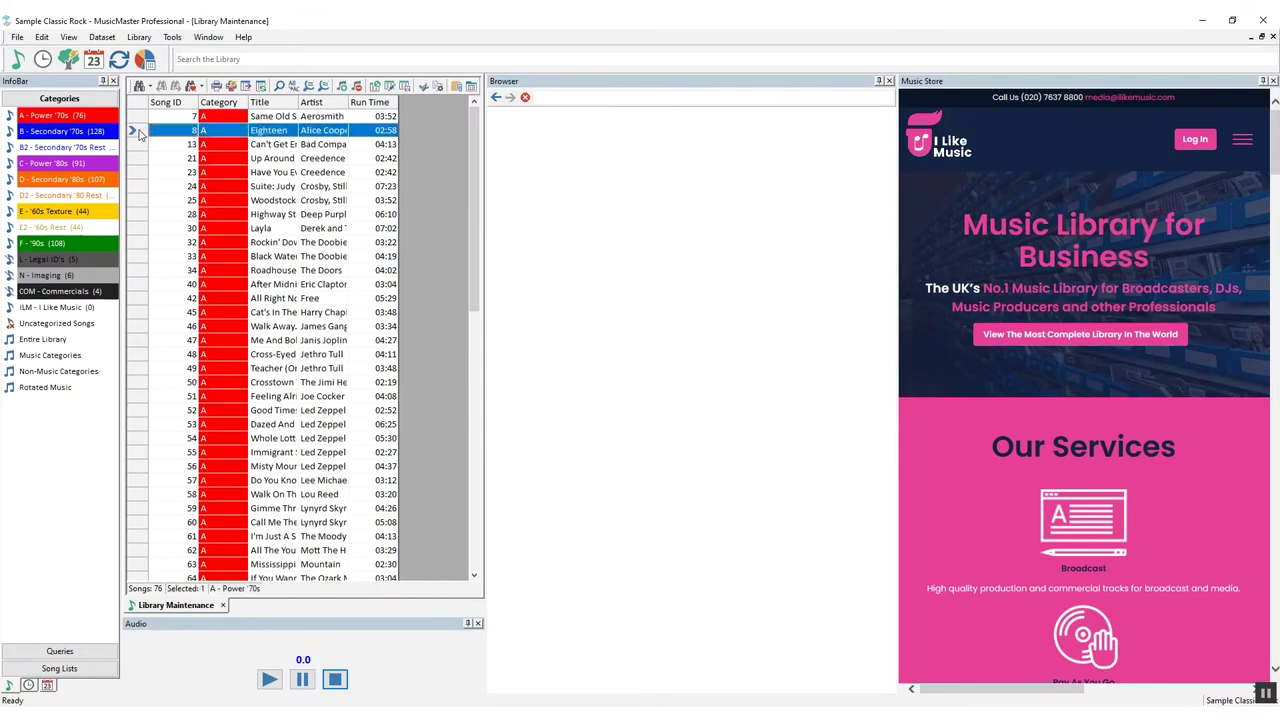
left_click(137, 118)
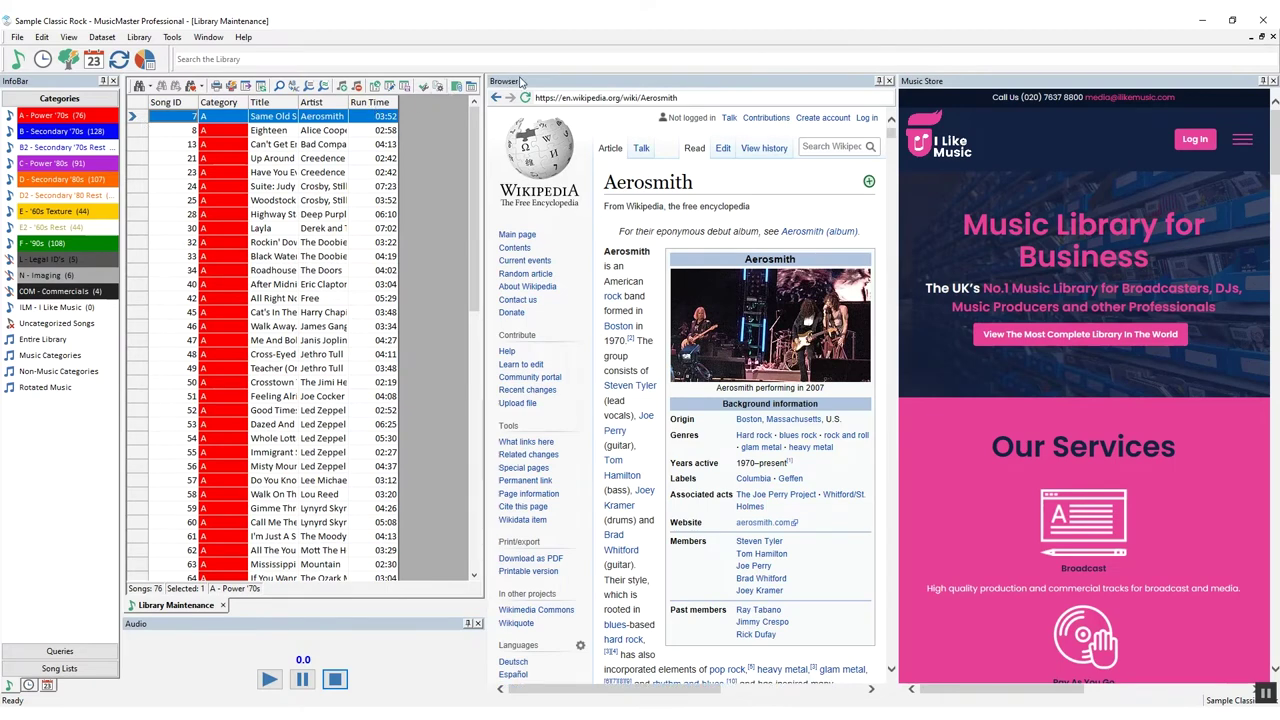
left_click_drag(520, 82, 970, 90)
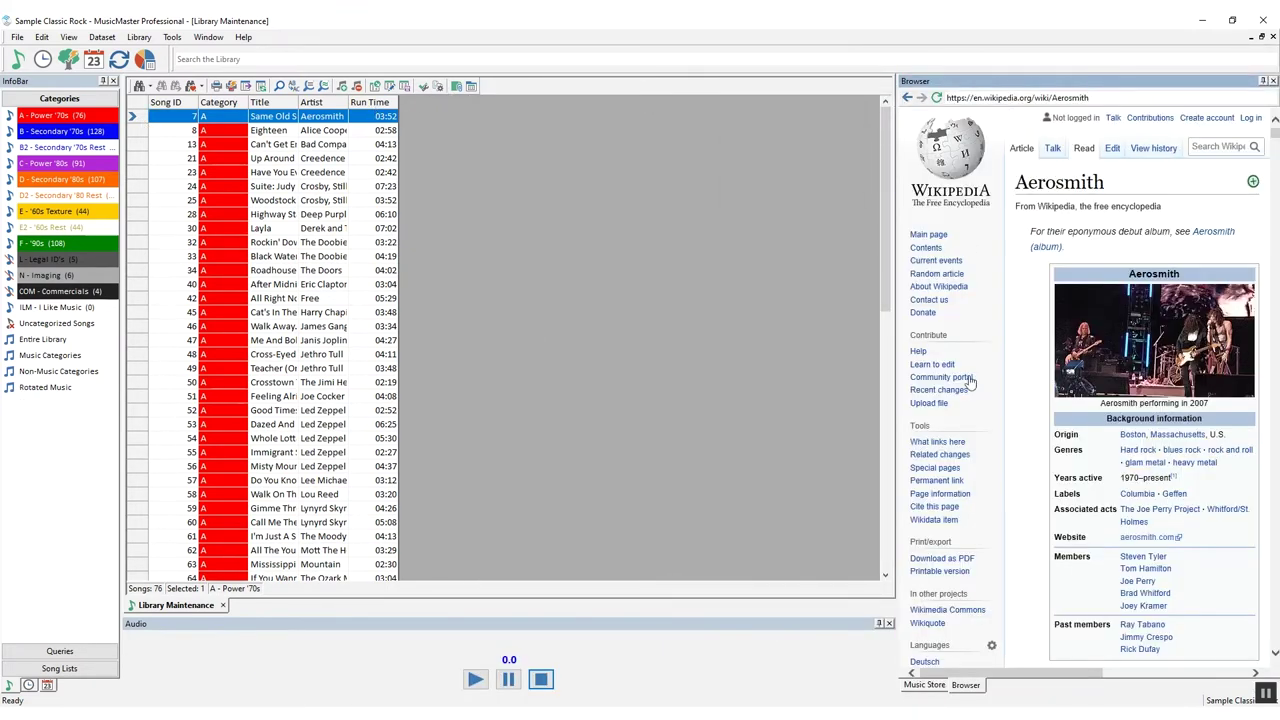
left_click(926, 685)
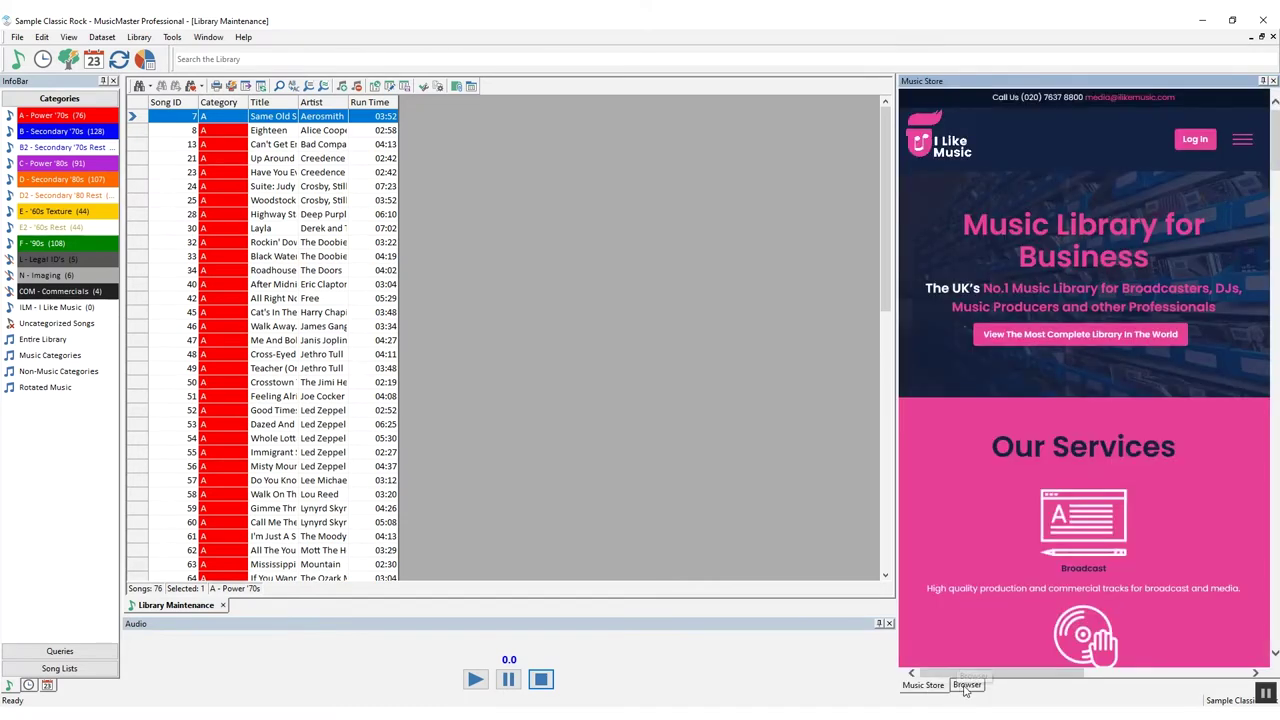
left_click(966, 686)
left_click(936, 688)
left_click(965, 688)
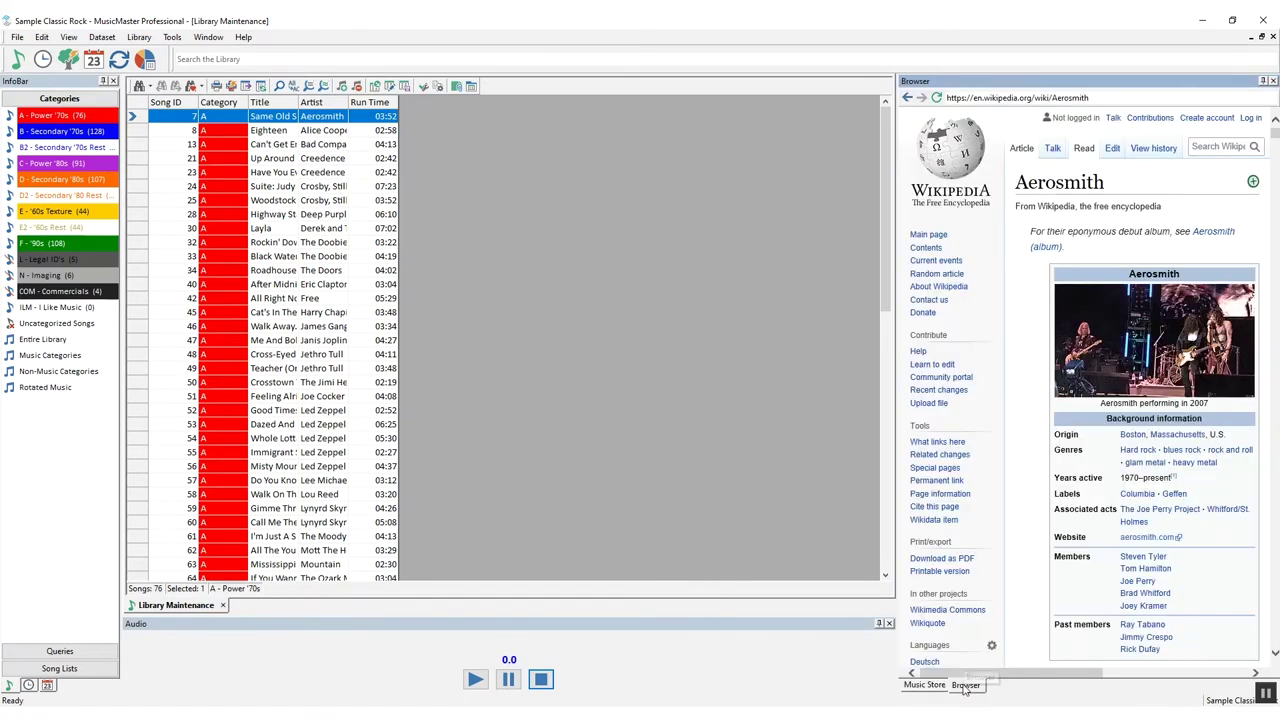
Close the Wikipedia browser pane and re-dock the Music Store panel beside the library
left_click(1273, 80)
left_click_drag(1128, 83, 42, 385)
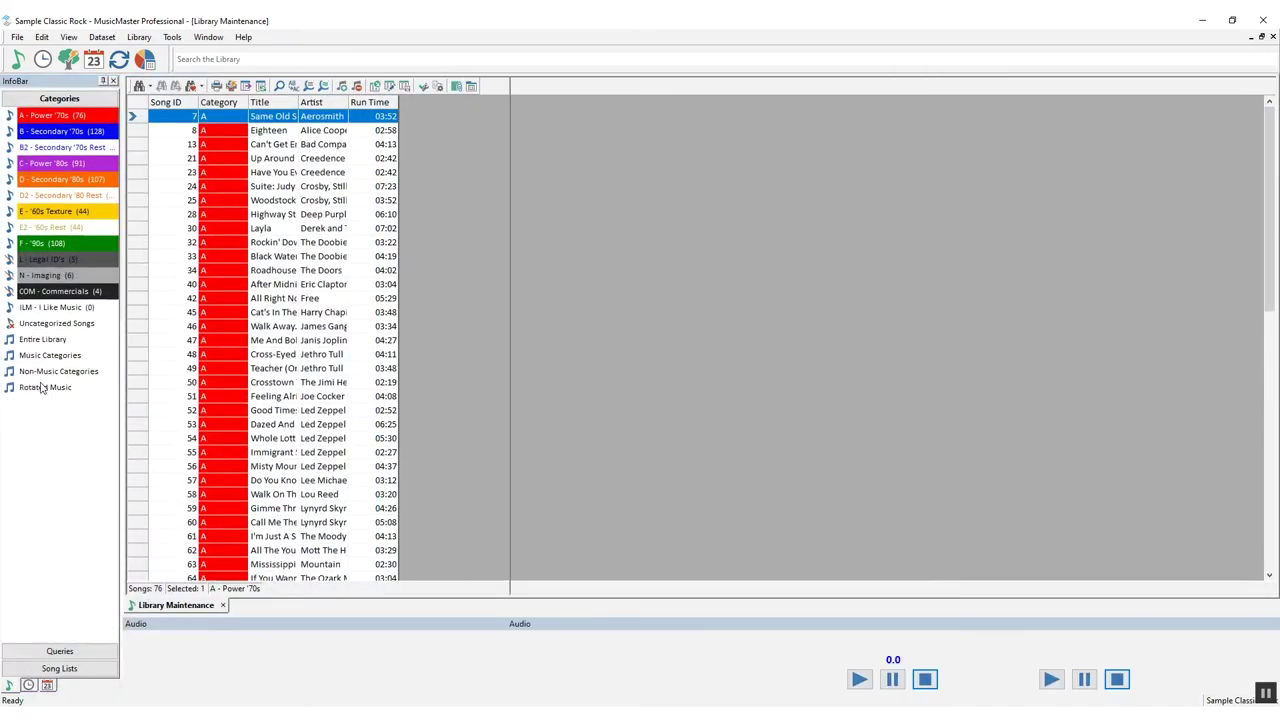
left_click_drag(150, 80, 1258, 383)
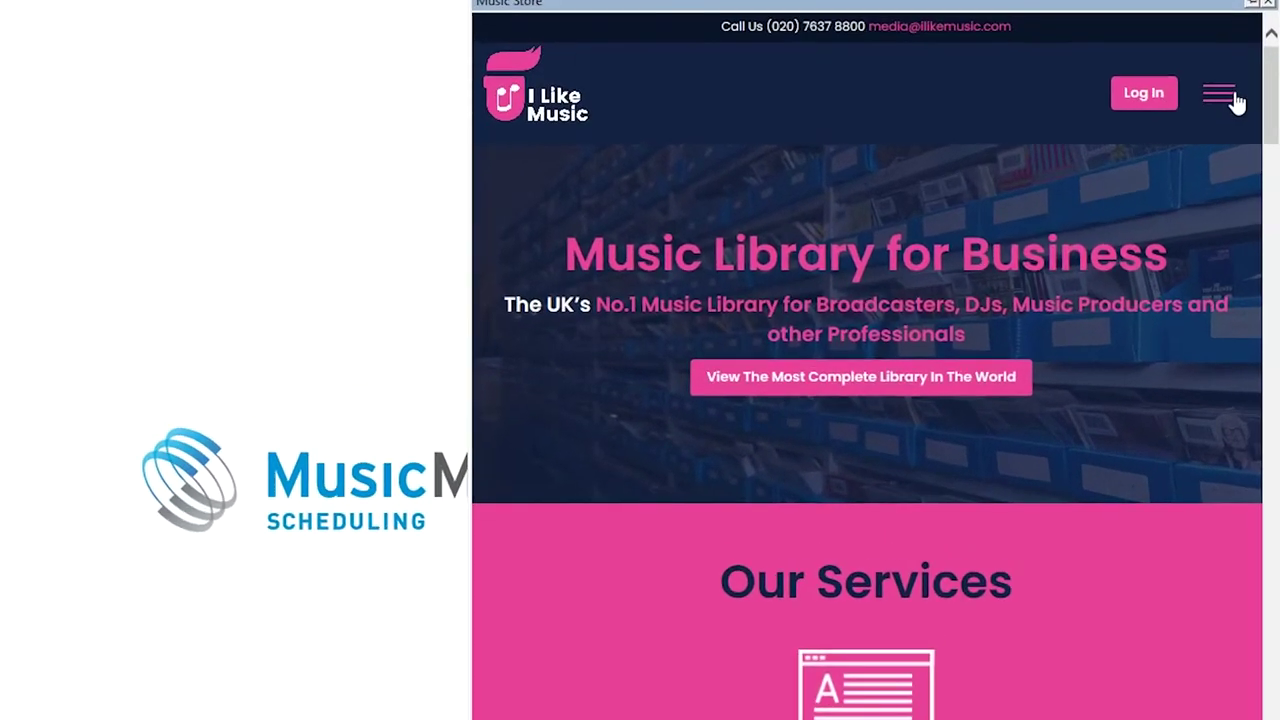
Fill the store sign-up form with MusicMaster as service type and MM01 as the referral answer
left_click(1235, 95)
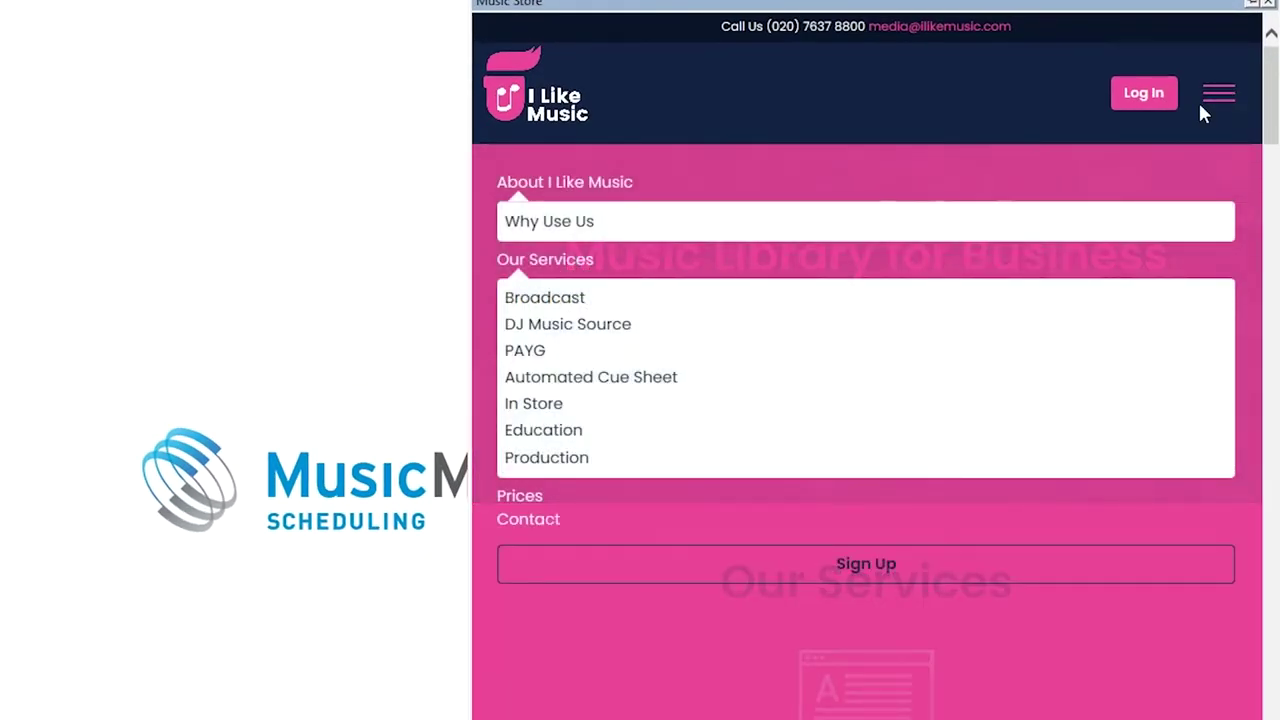
left_click(950, 578)
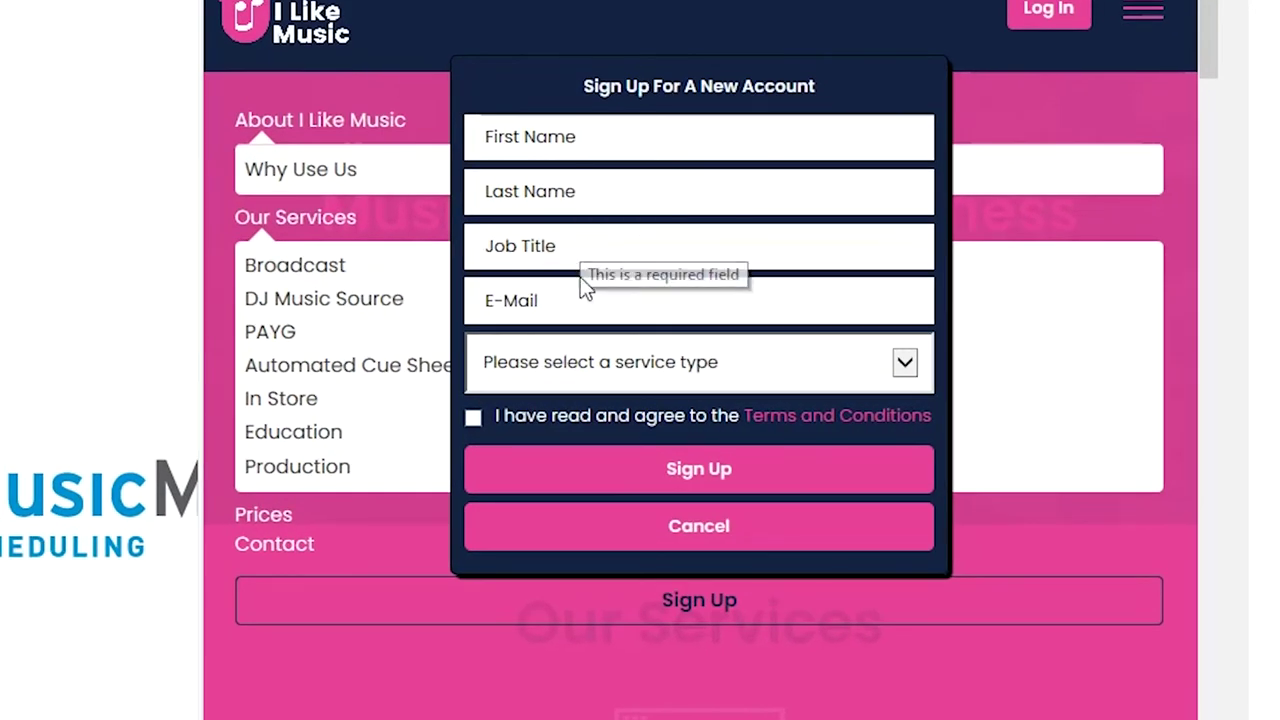
left_click(900, 366)
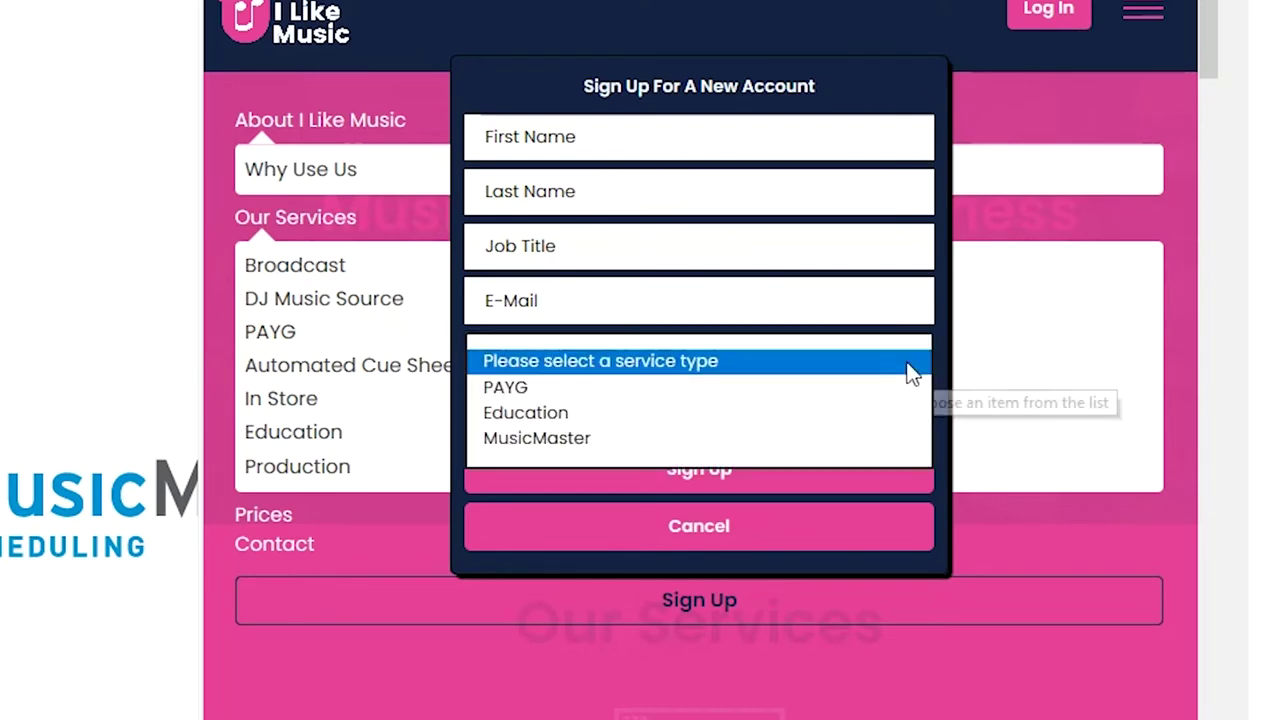
left_click(566, 440)
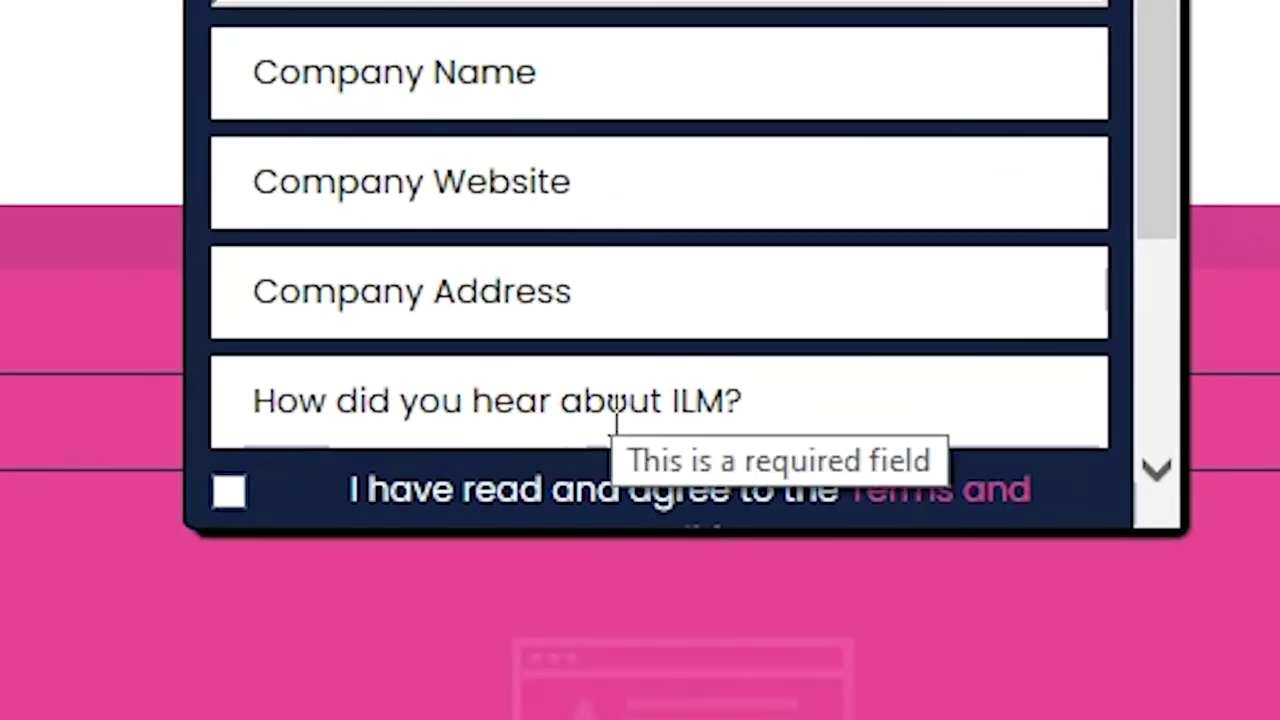
left_click(665, 595)
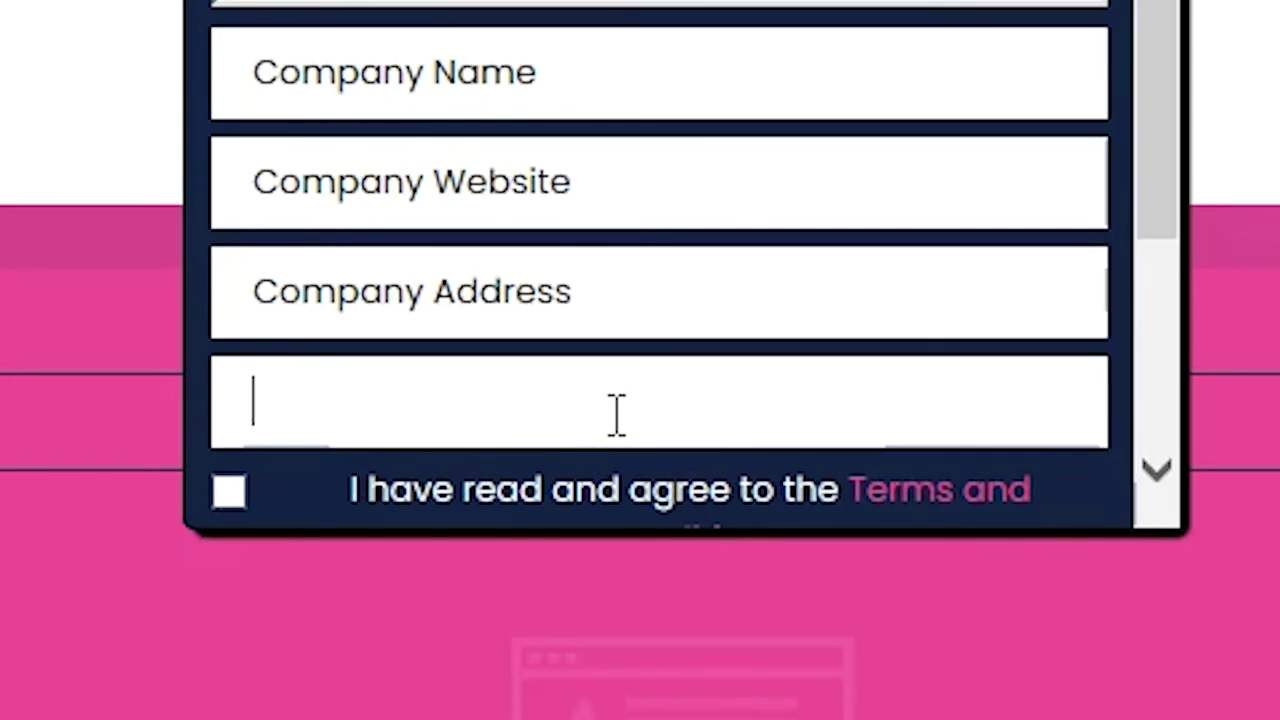
type("MM01")
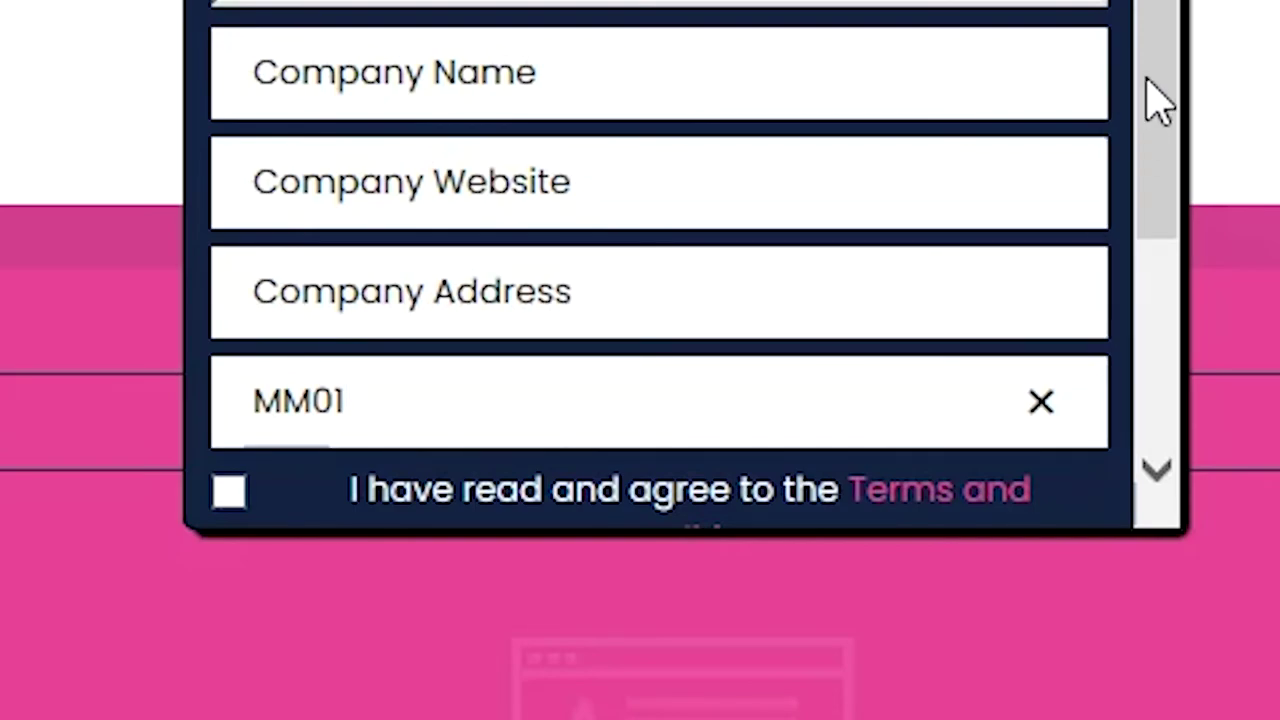
left_click_drag(1154, 100, 1120, 375)
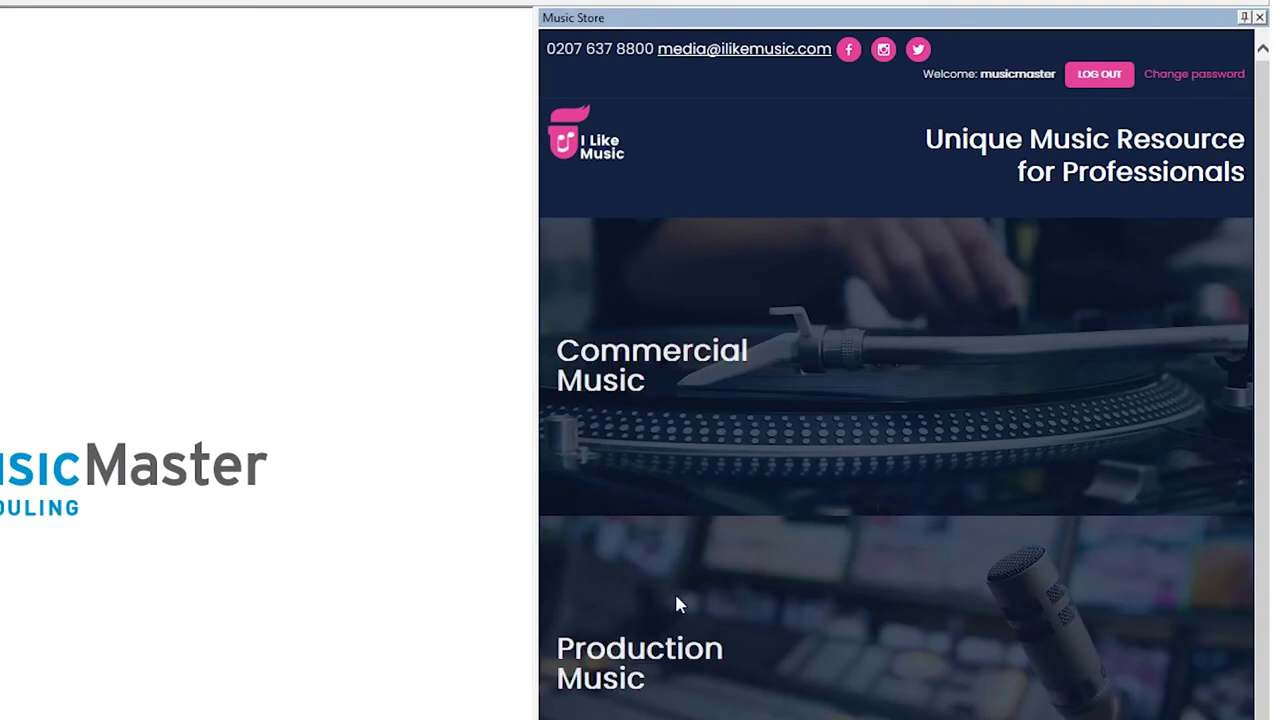
Open Commercial Music, check the 22-download credit balance, and view the credit bundle prices
left_click(736, 375)
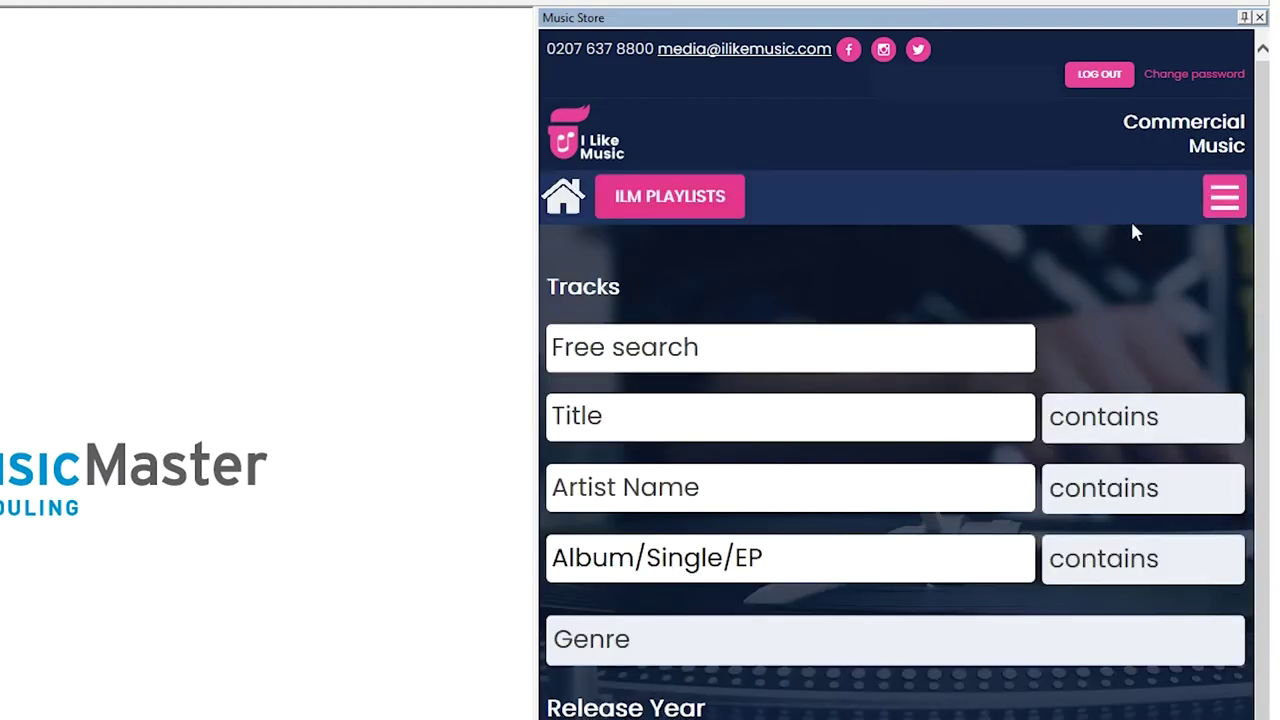
left_click(1214, 195)
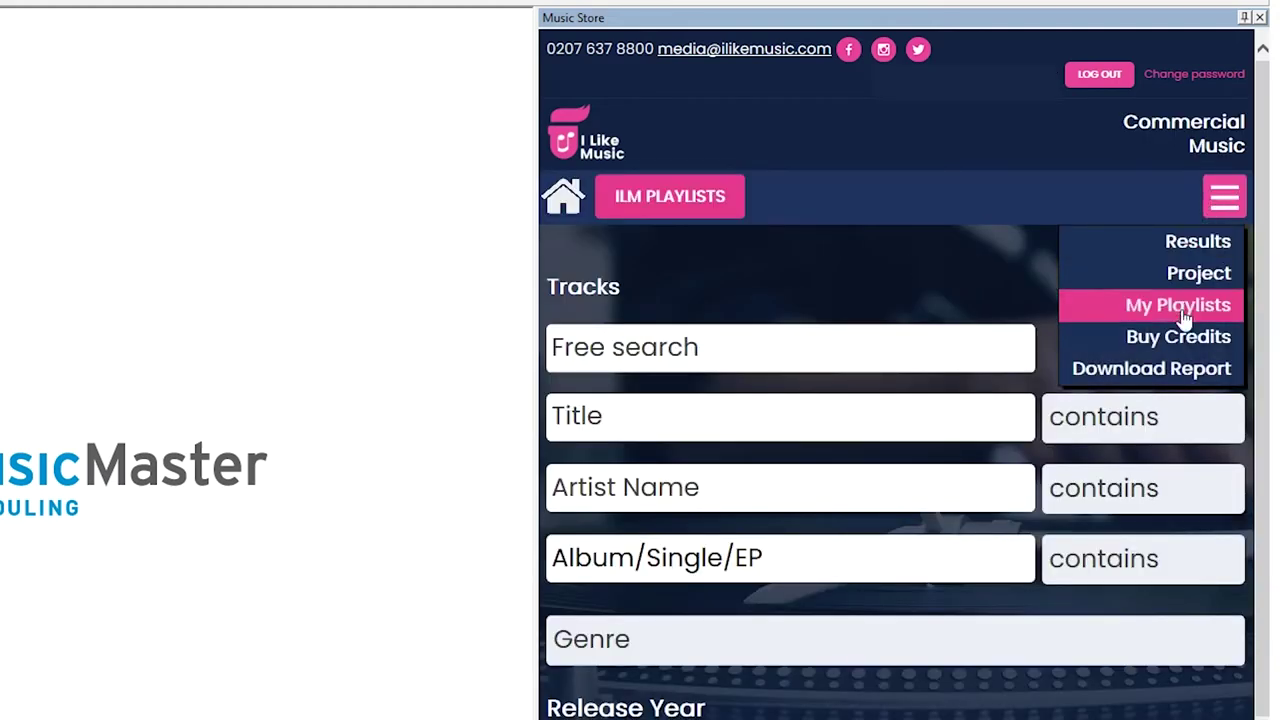
left_click(1178, 342)
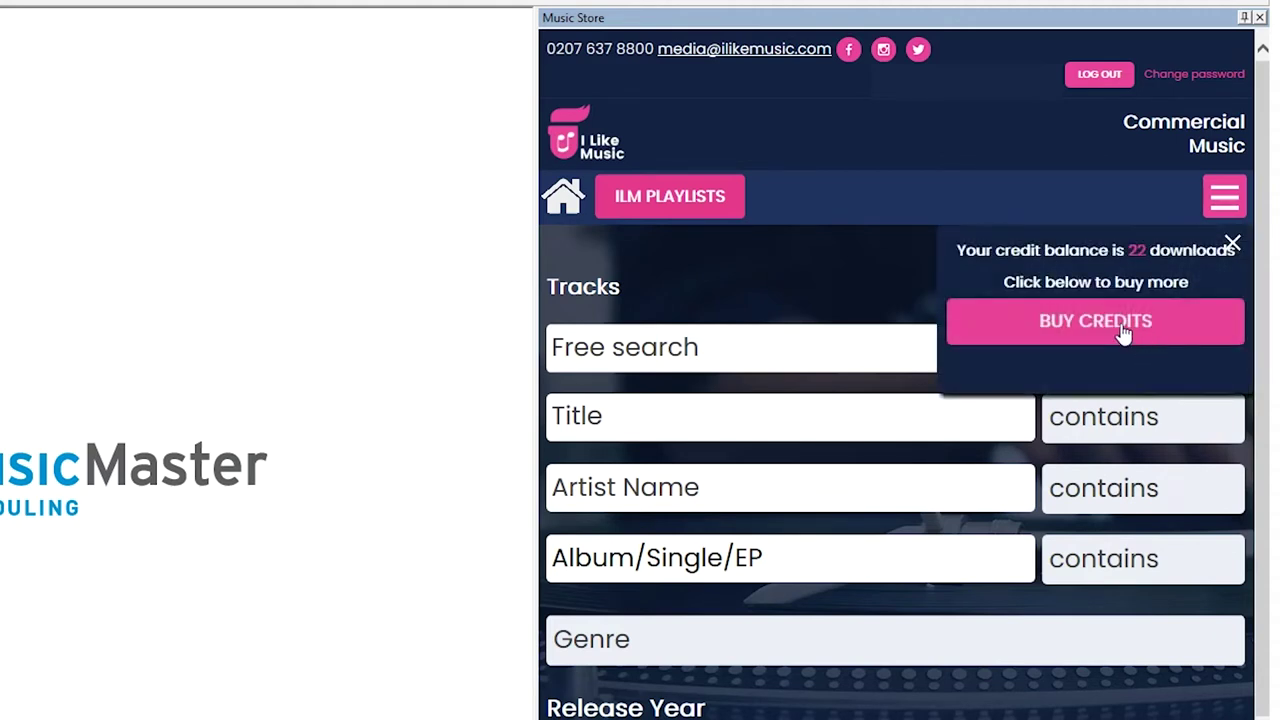
left_click(1125, 335)
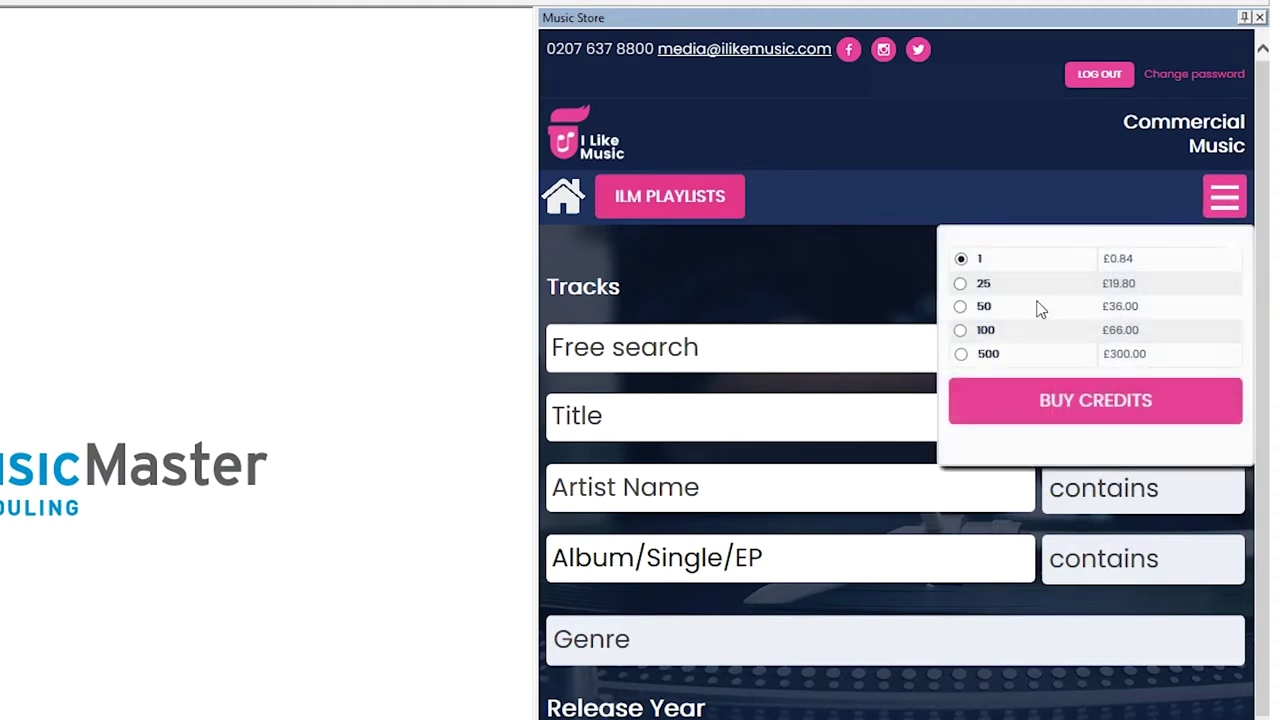
left_click(1045, 405)
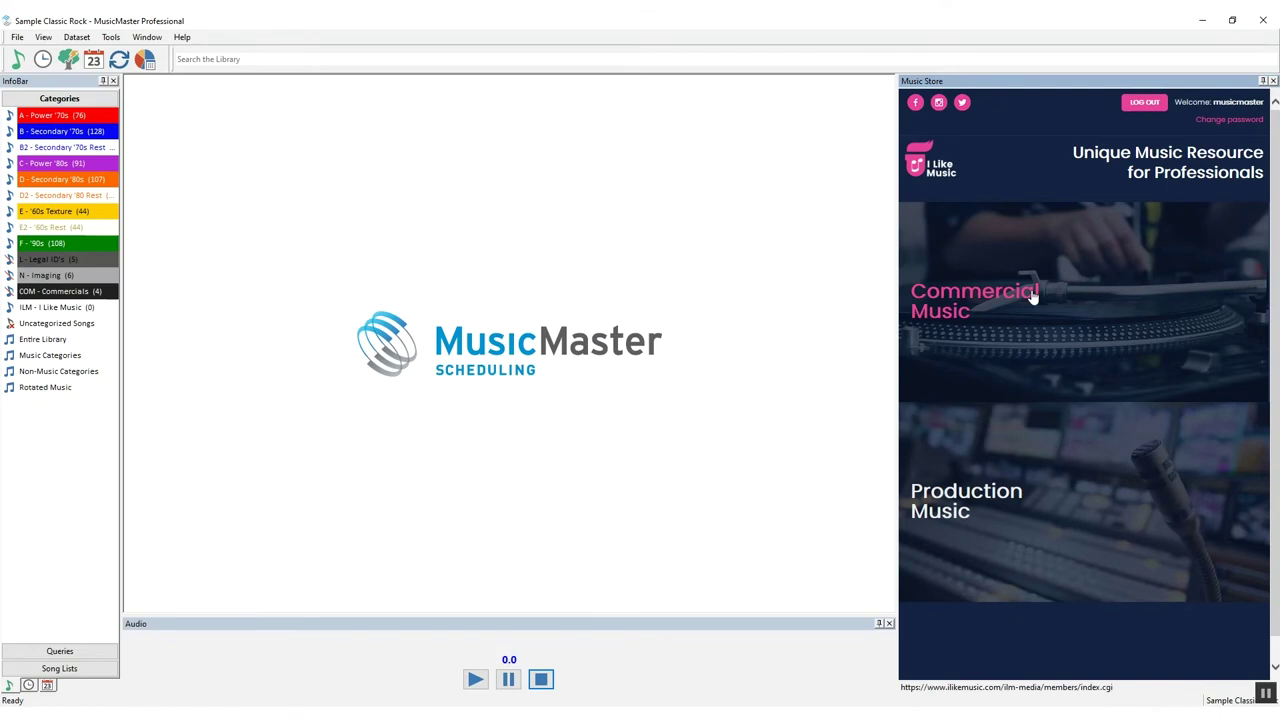
Open the Commercial Music search form and browse the Genre and Release Year lists without choosing any
left_click(1033, 297)
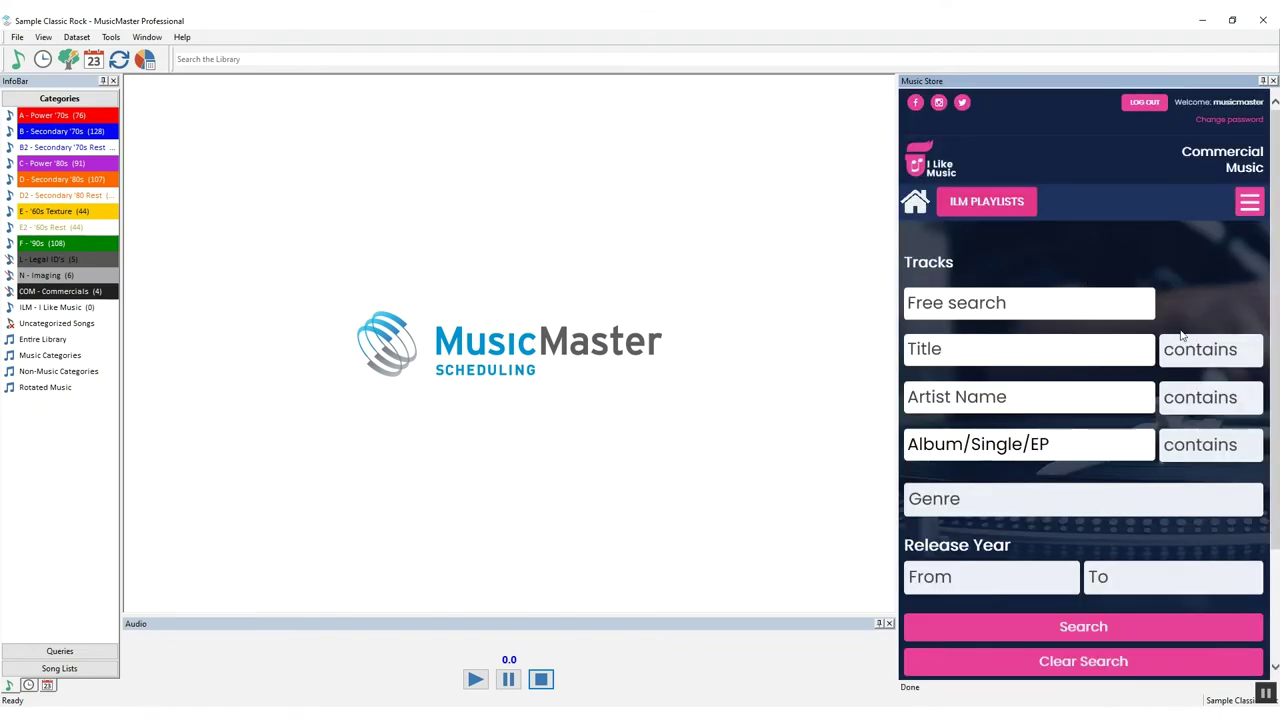
left_click(969, 301)
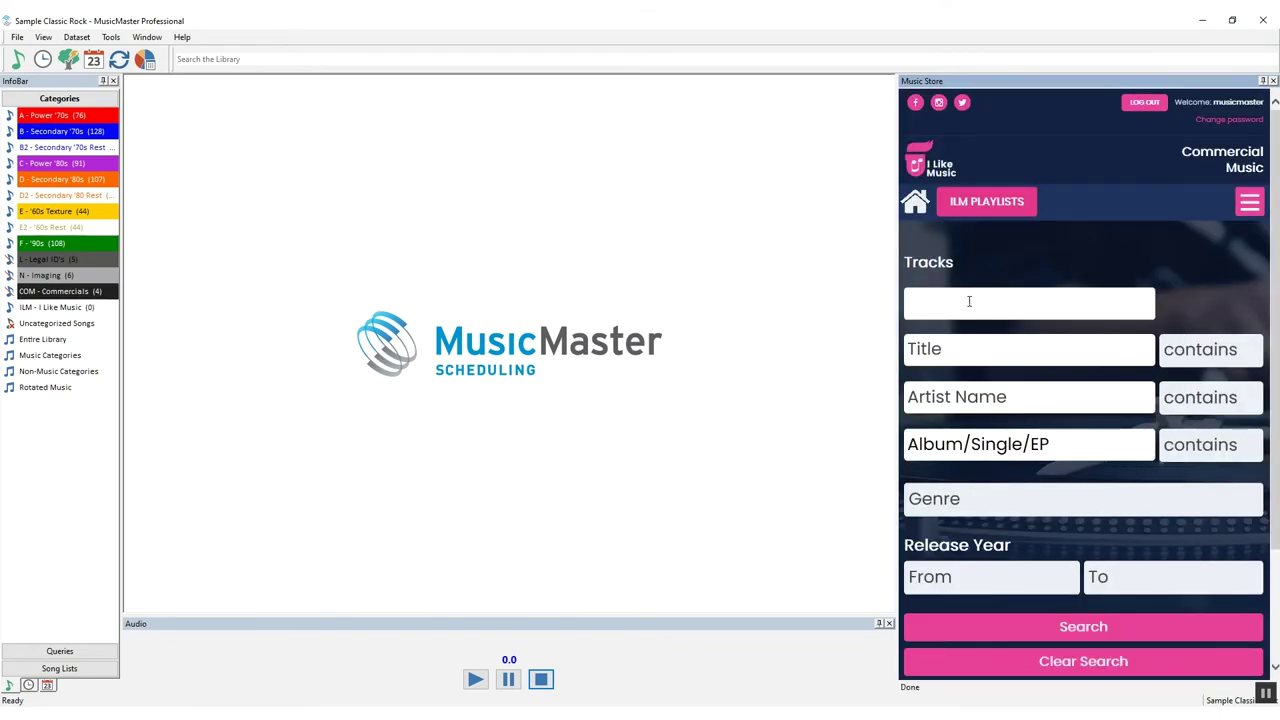
left_click(964, 349)
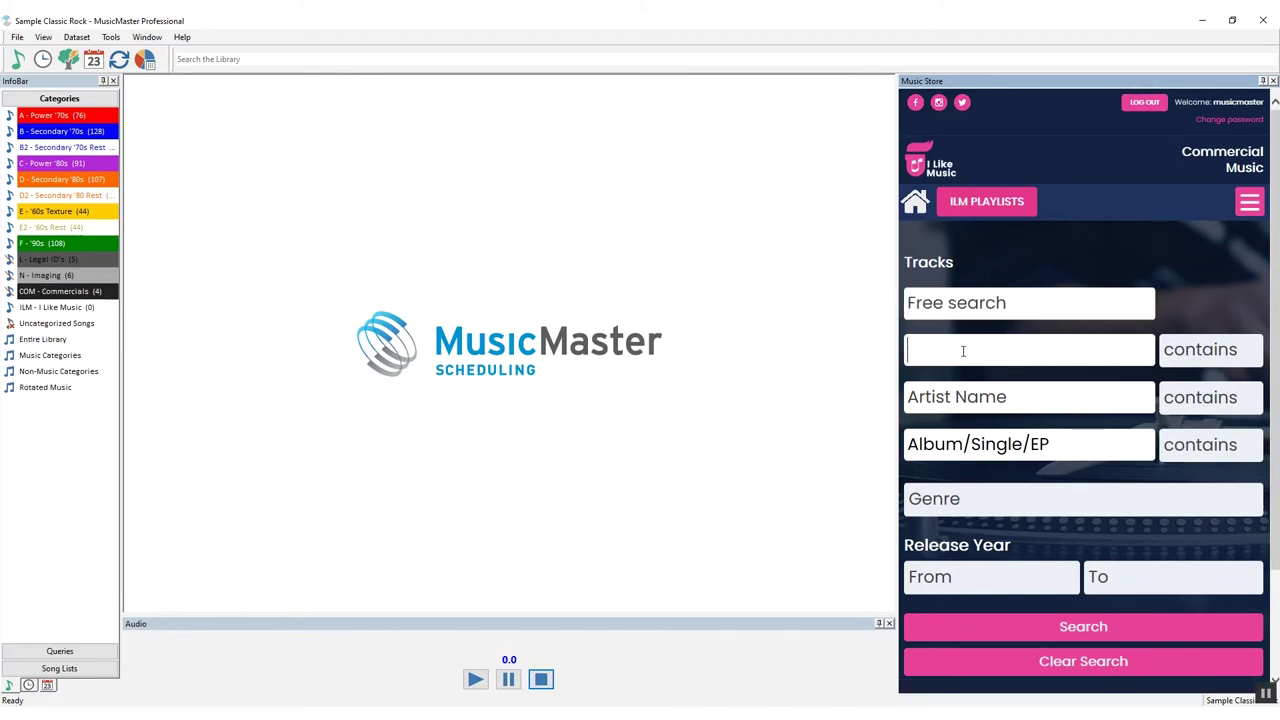
left_click(955, 397)
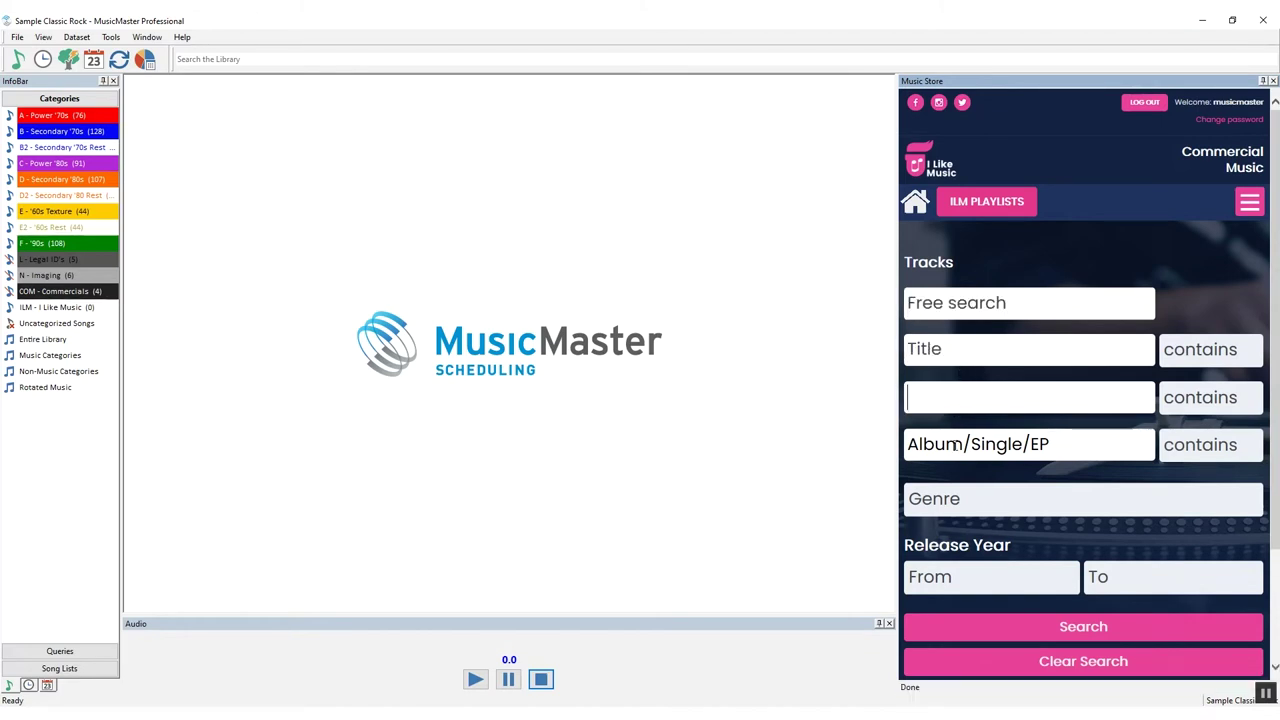
left_click(960, 507)
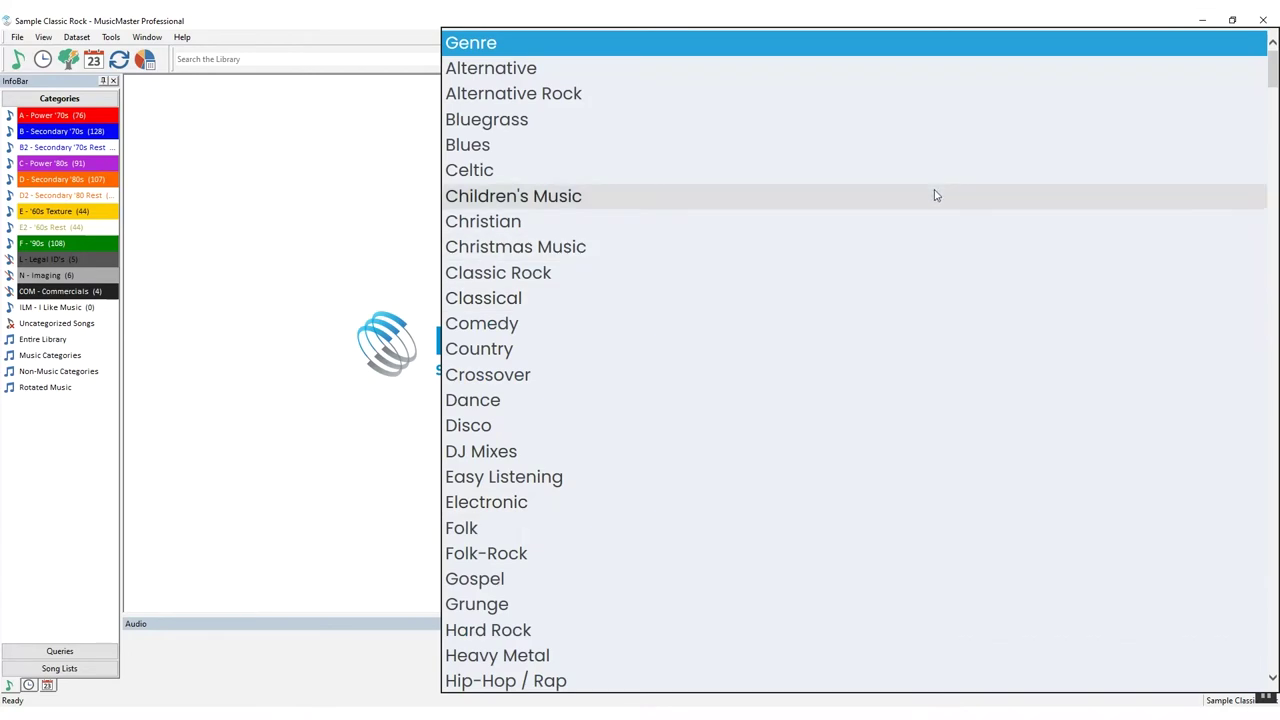
left_click(946, 46)
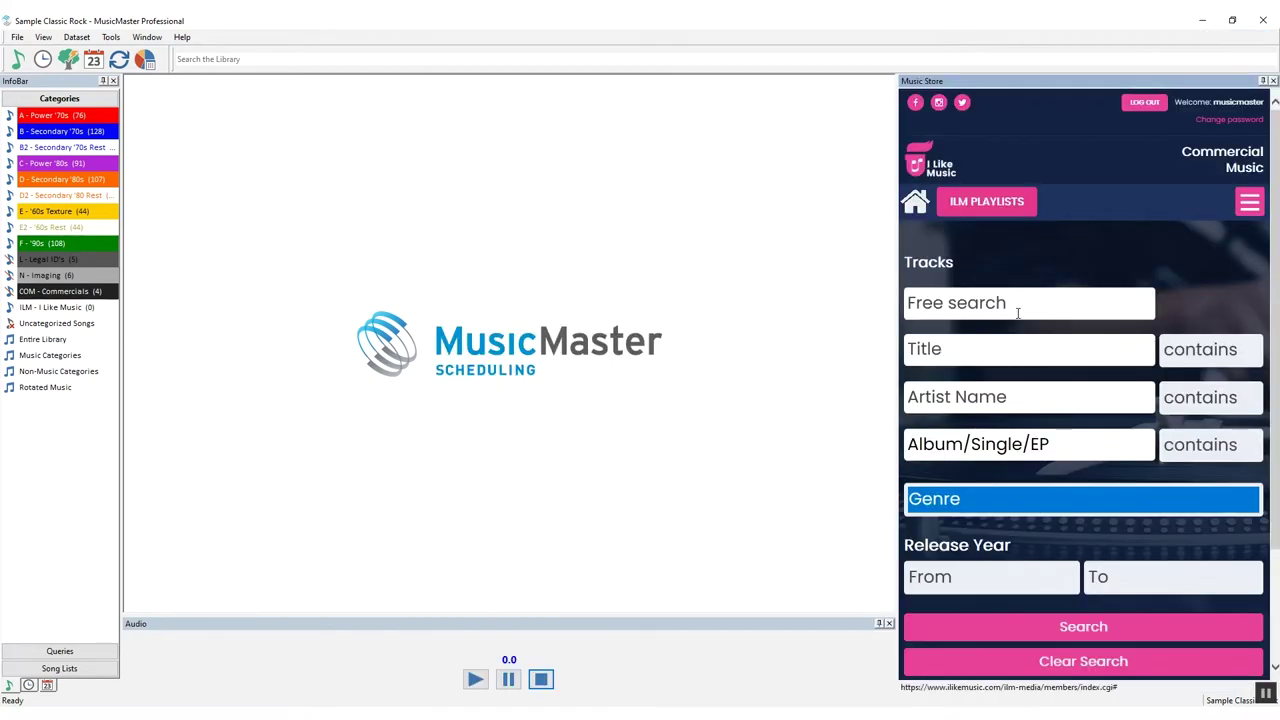
left_click(994, 592)
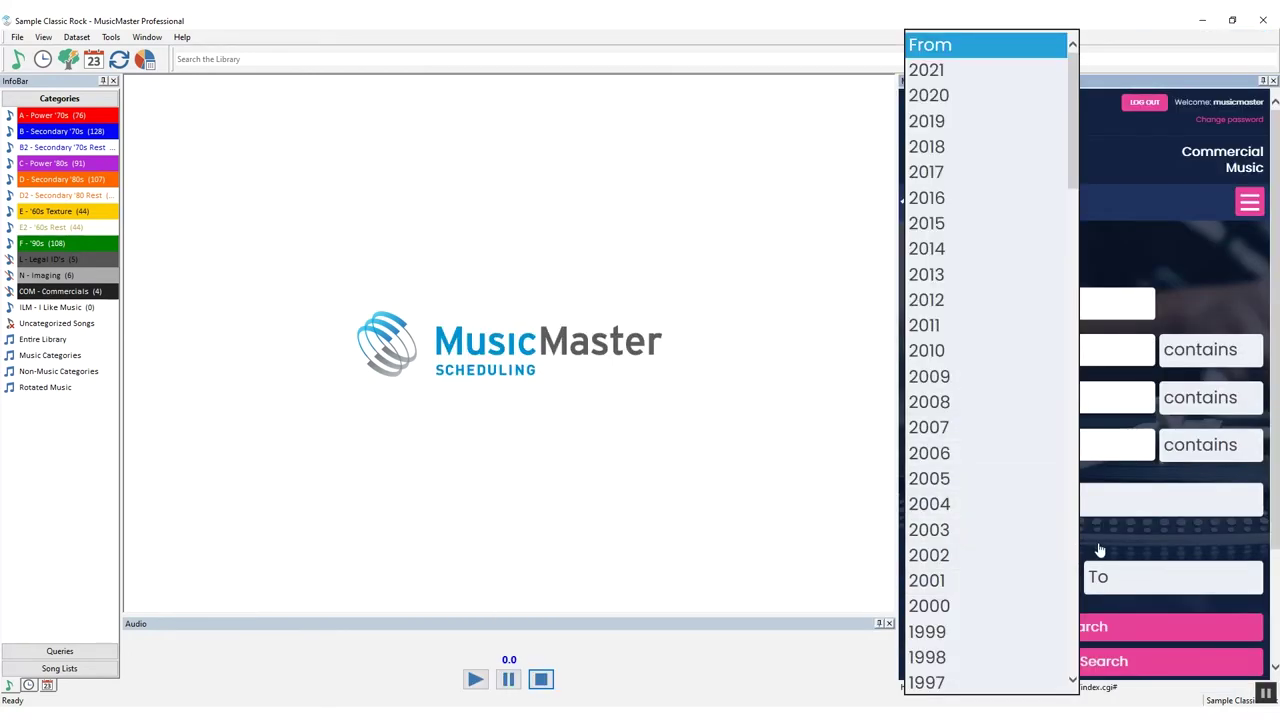
left_click(1099, 551)
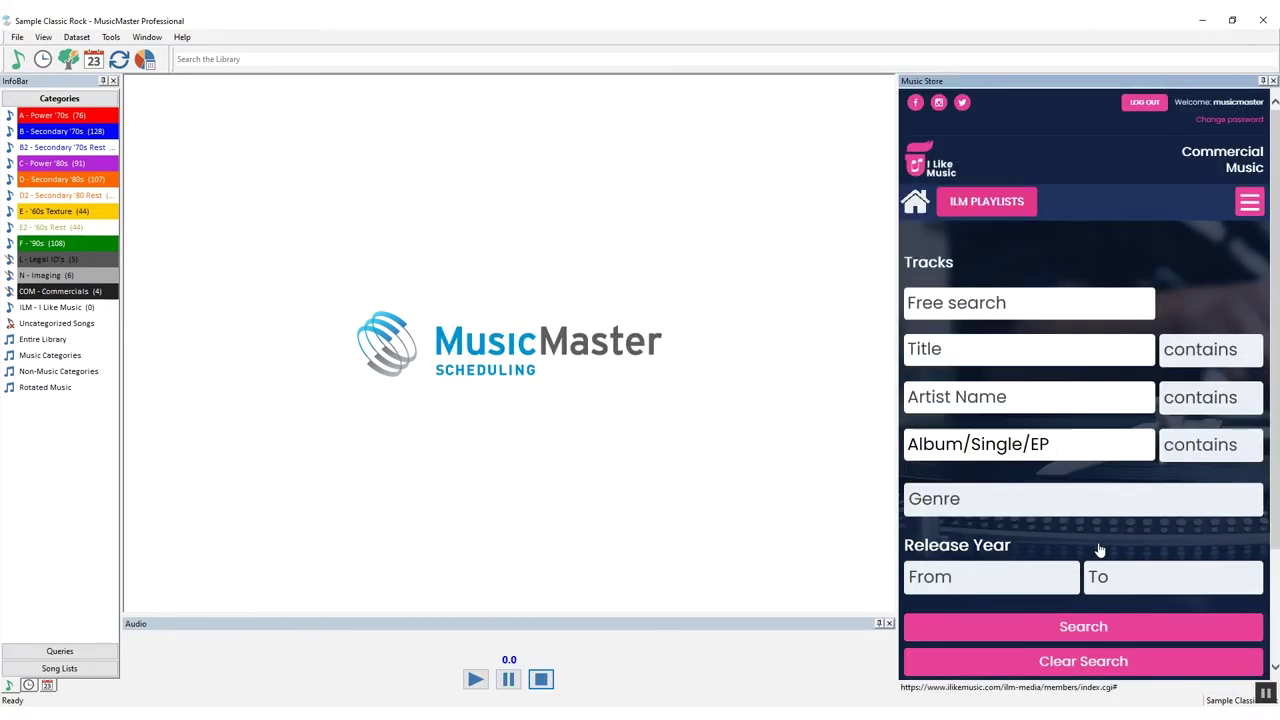
left_click(1000, 212)
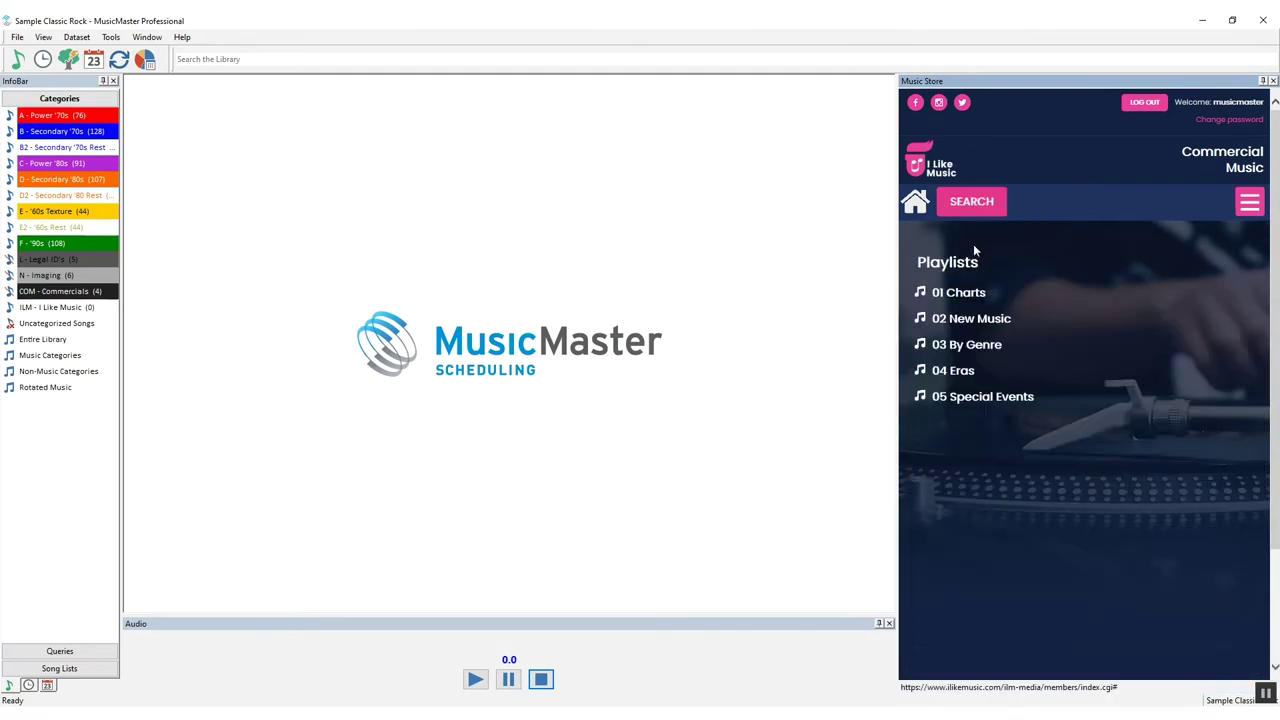
left_click(962, 293)
left_click(962, 293)
left_click(961, 320)
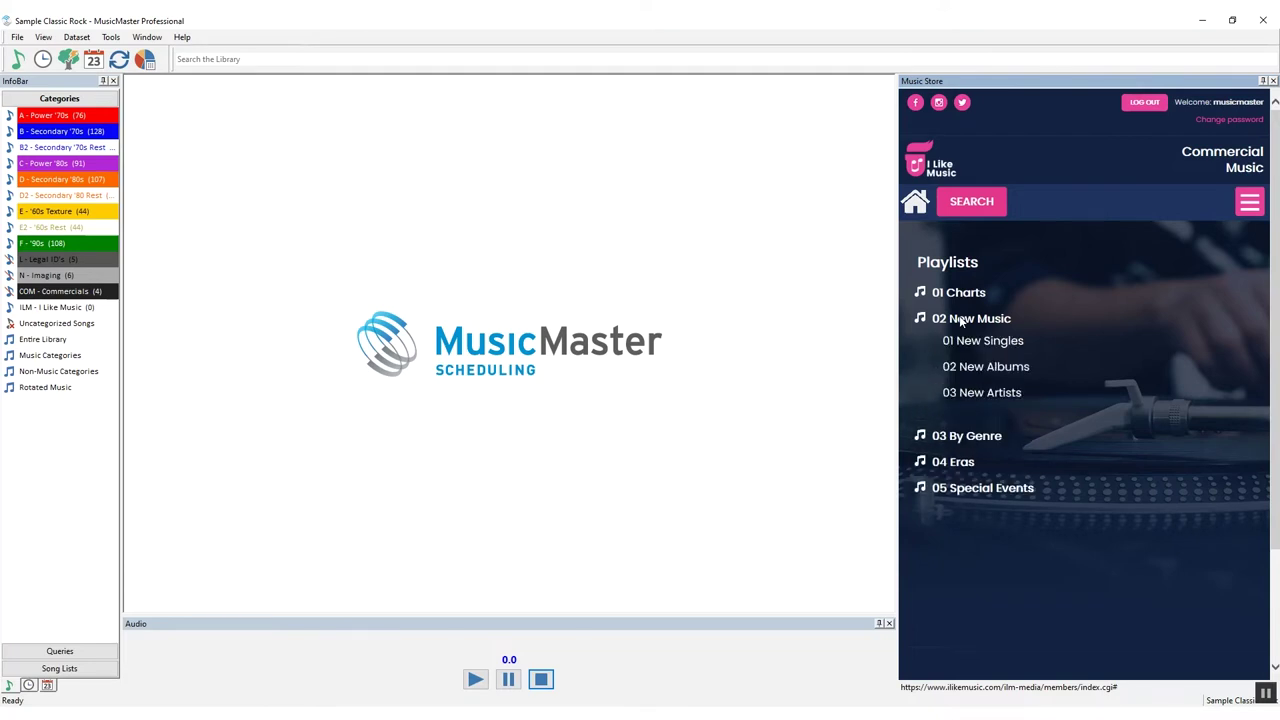
left_click(961, 320)
left_click(962, 345)
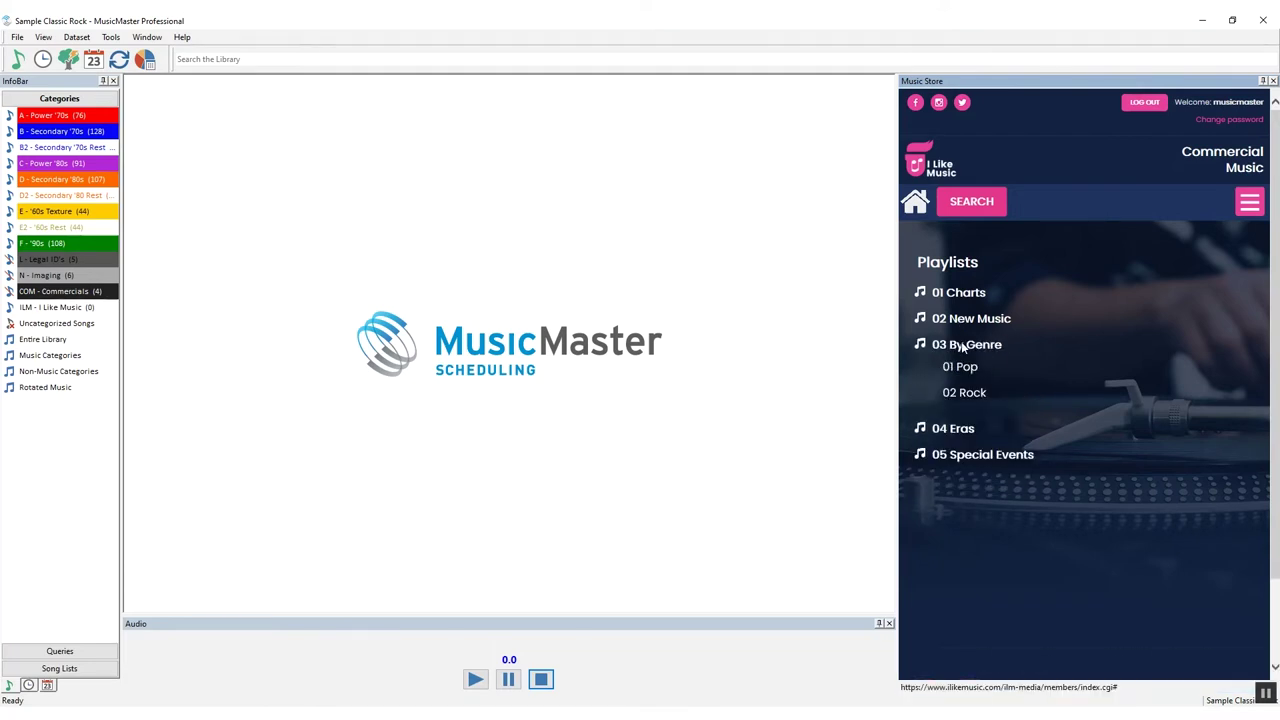
left_click(962, 345)
left_click(962, 370)
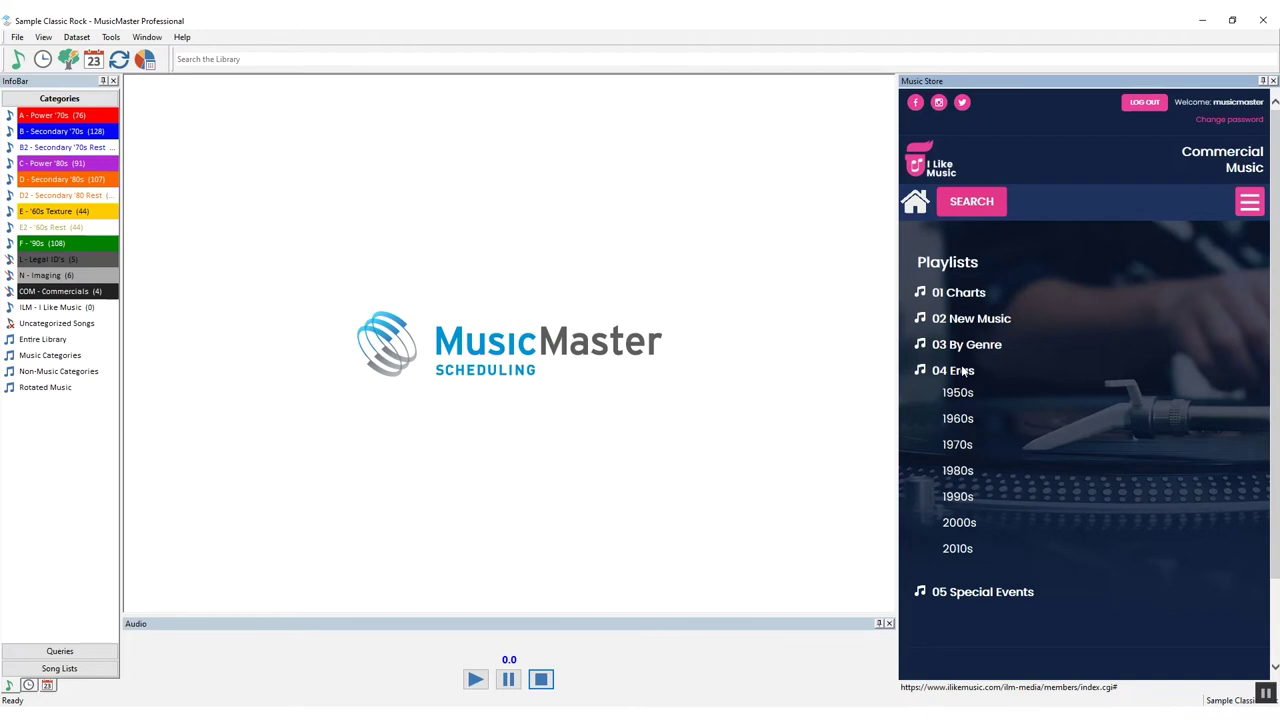
left_click(963, 374)
left_click(964, 400)
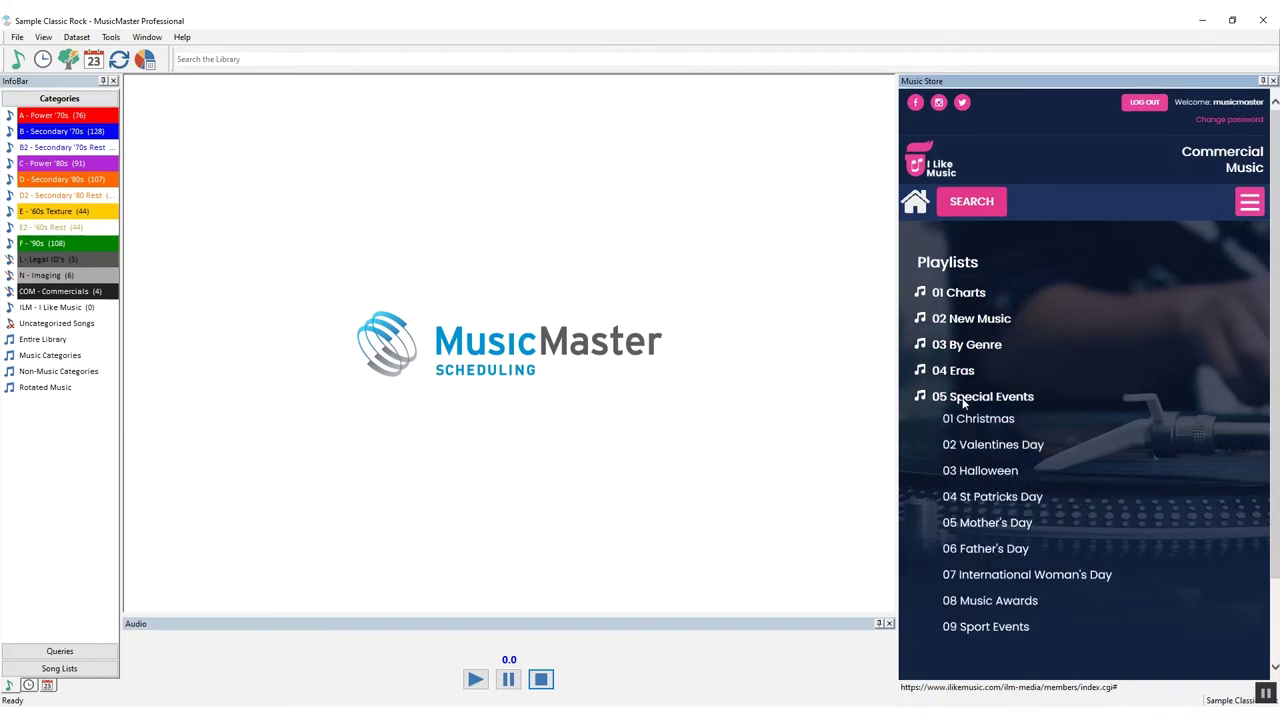
left_click(964, 400)
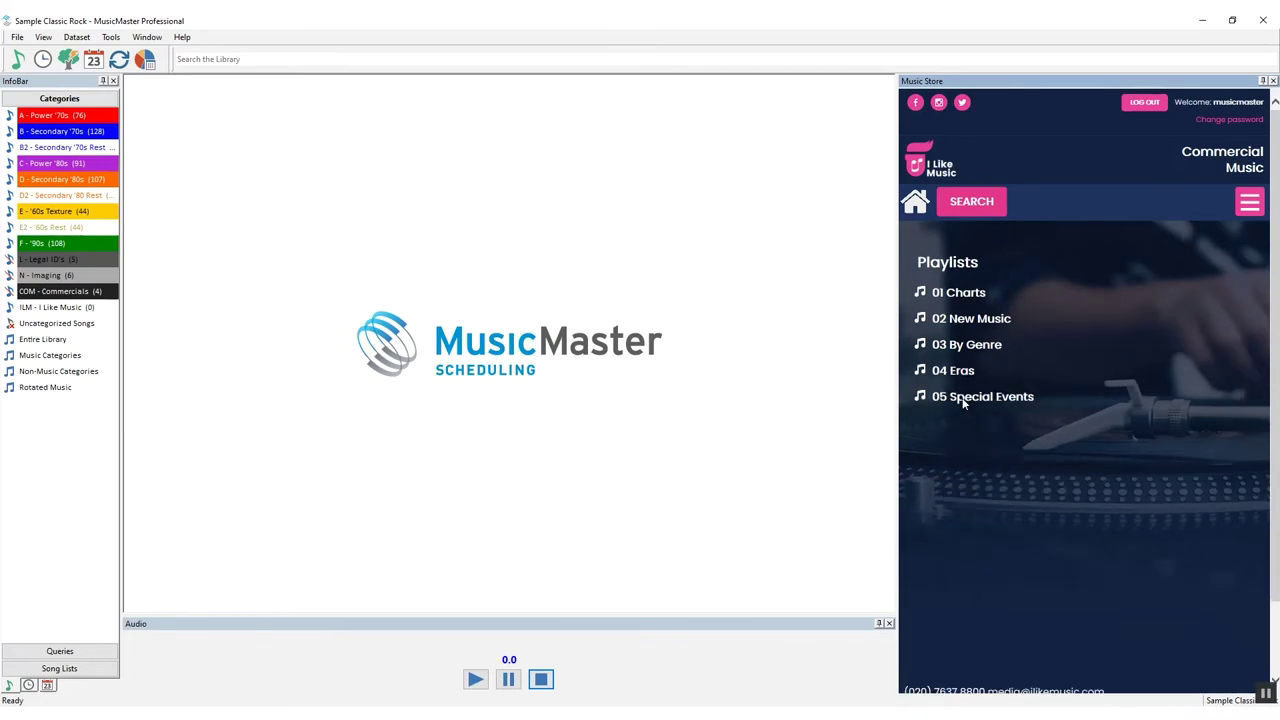
left_click(972, 213)
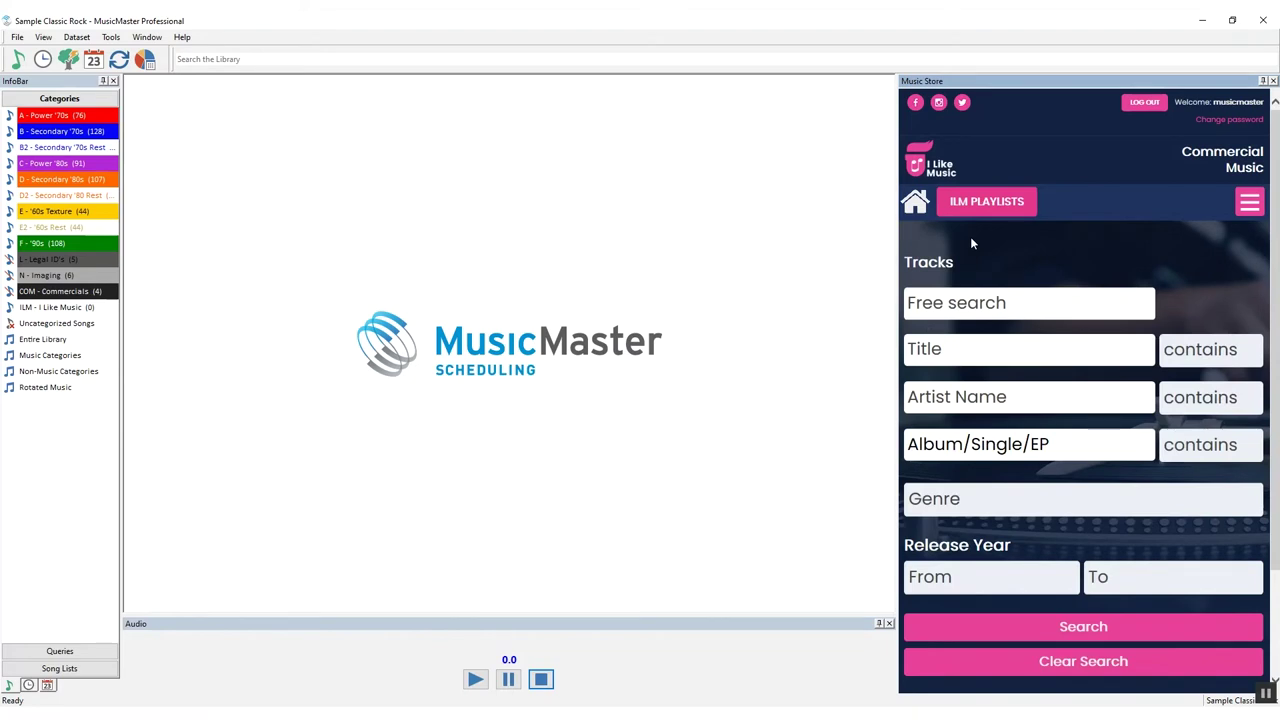
Search the store for 'blinding lights' and list all four Blinding Lights versions by The Weeknd
left_click(967, 300)
type("blin")
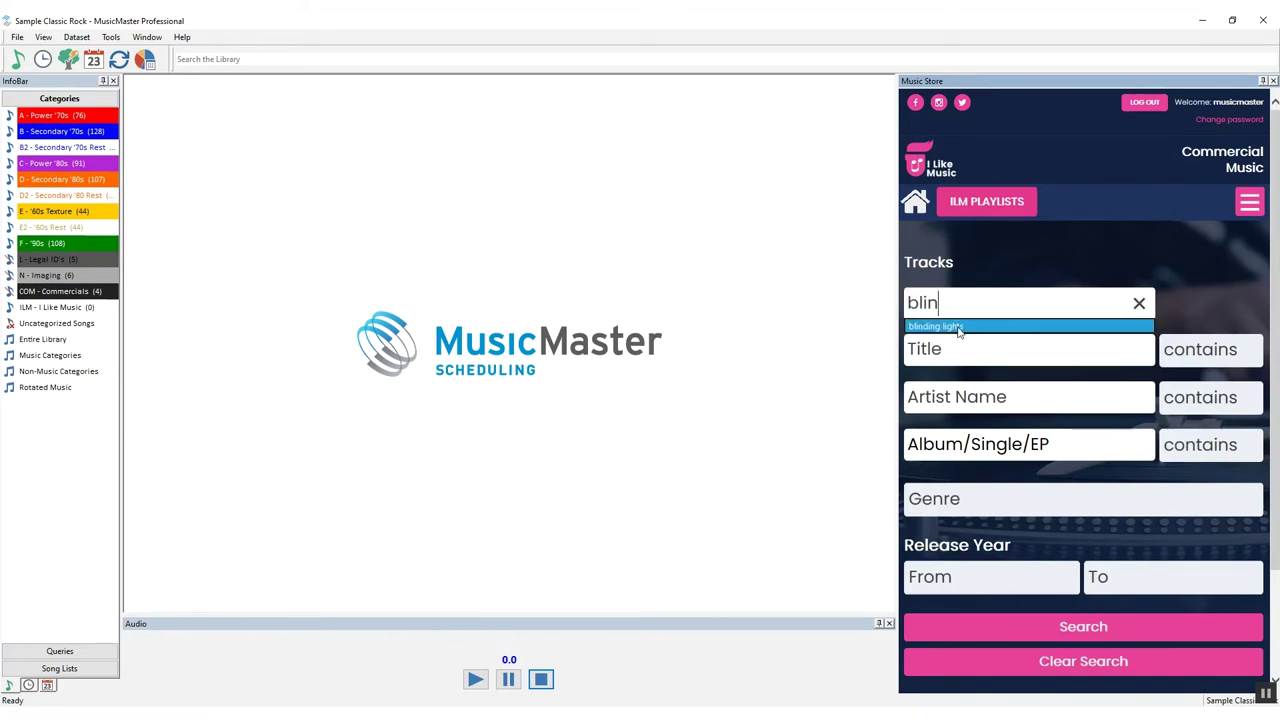
left_click(958, 327)
left_click(1057, 627)
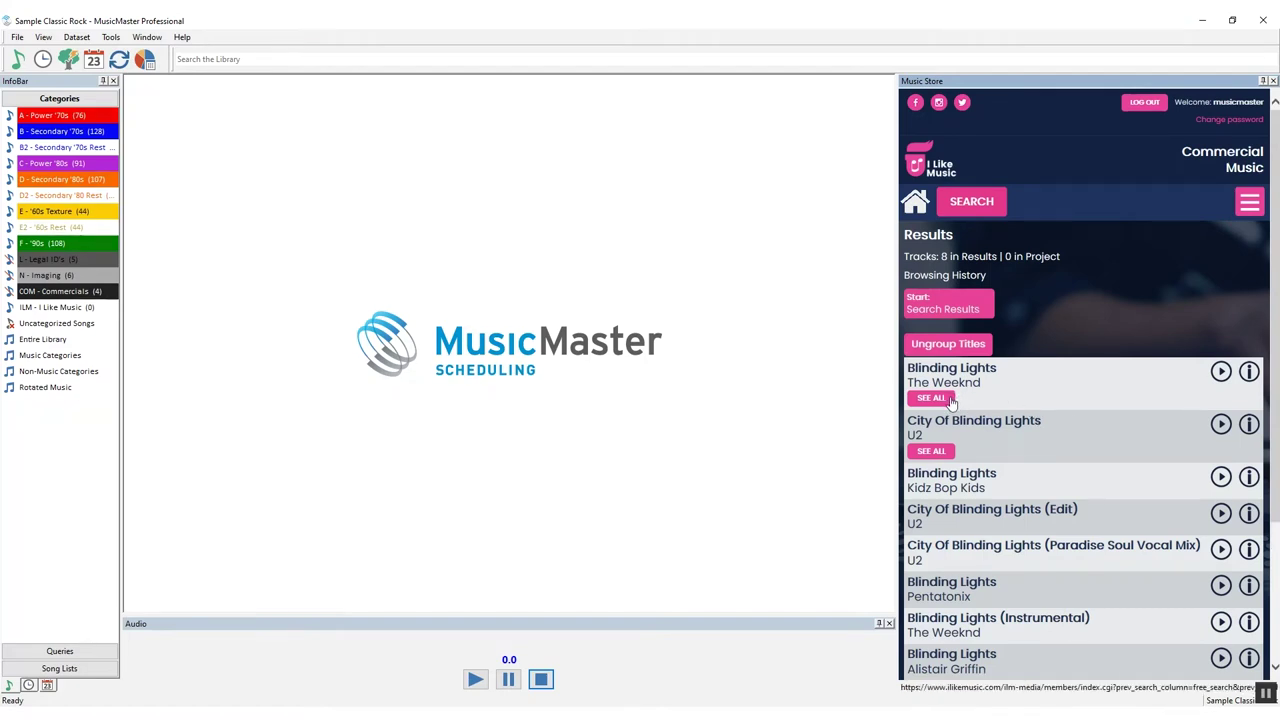
left_click(931, 398)
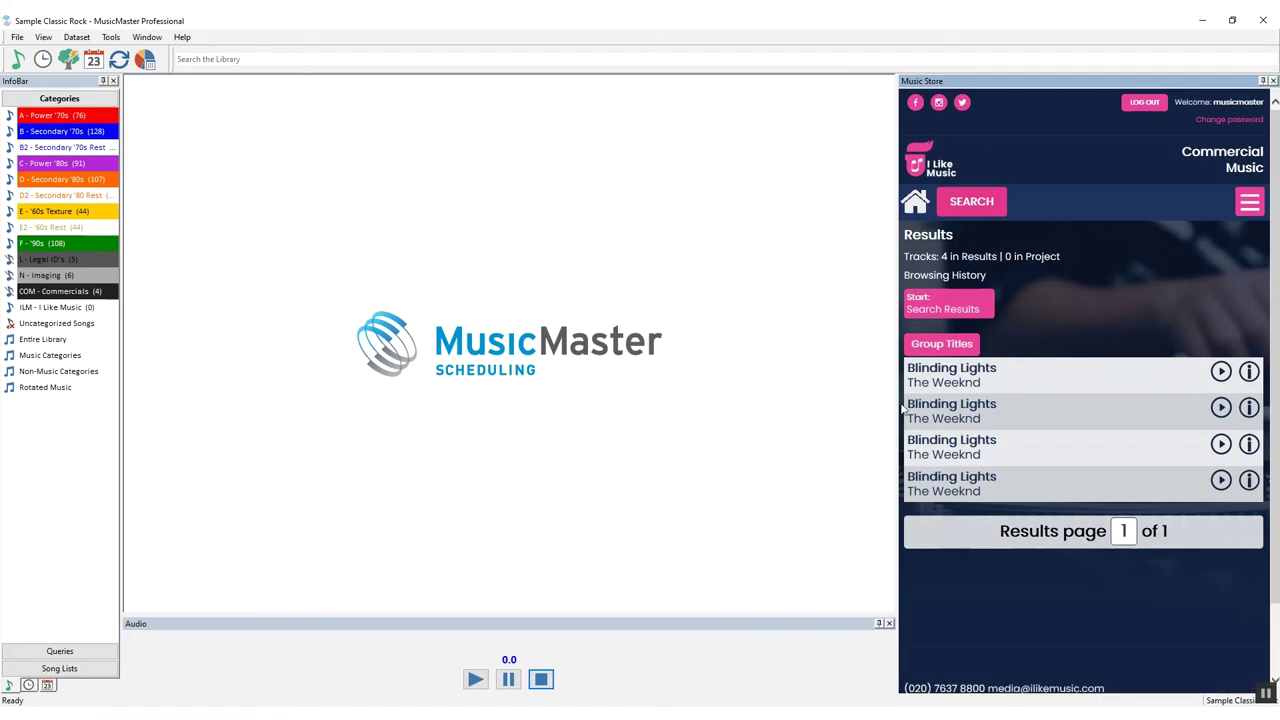
left_click_drag(899, 410, 827, 422)
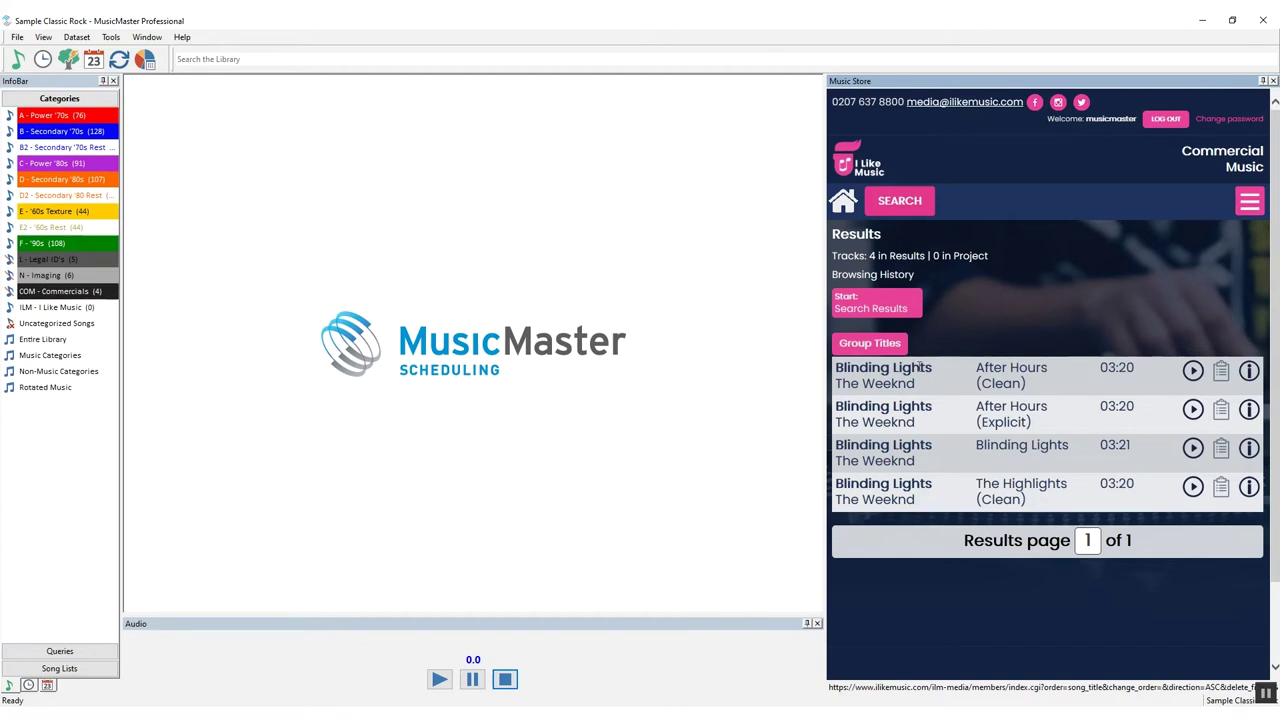
Open details for the After Hours (Clean) Blinding Lights and play, then stop, its preview
left_click(1247, 372)
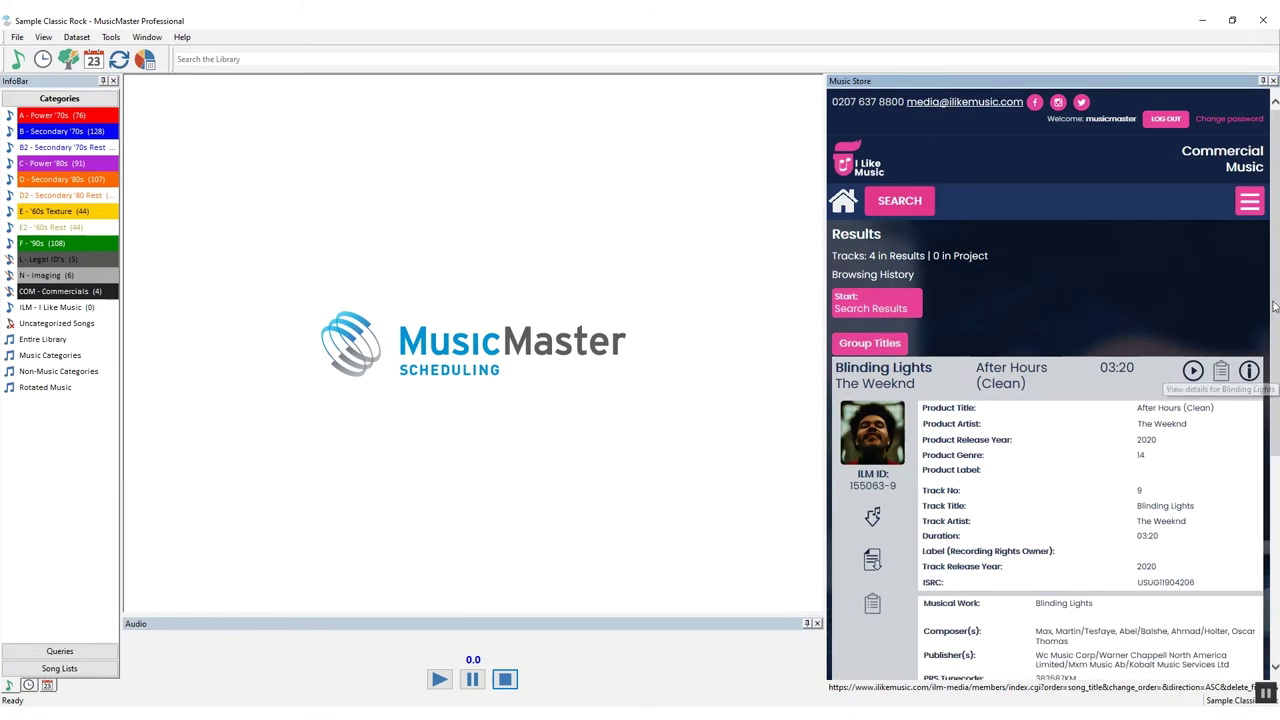
left_click_drag(1273, 310, 1276, 370)
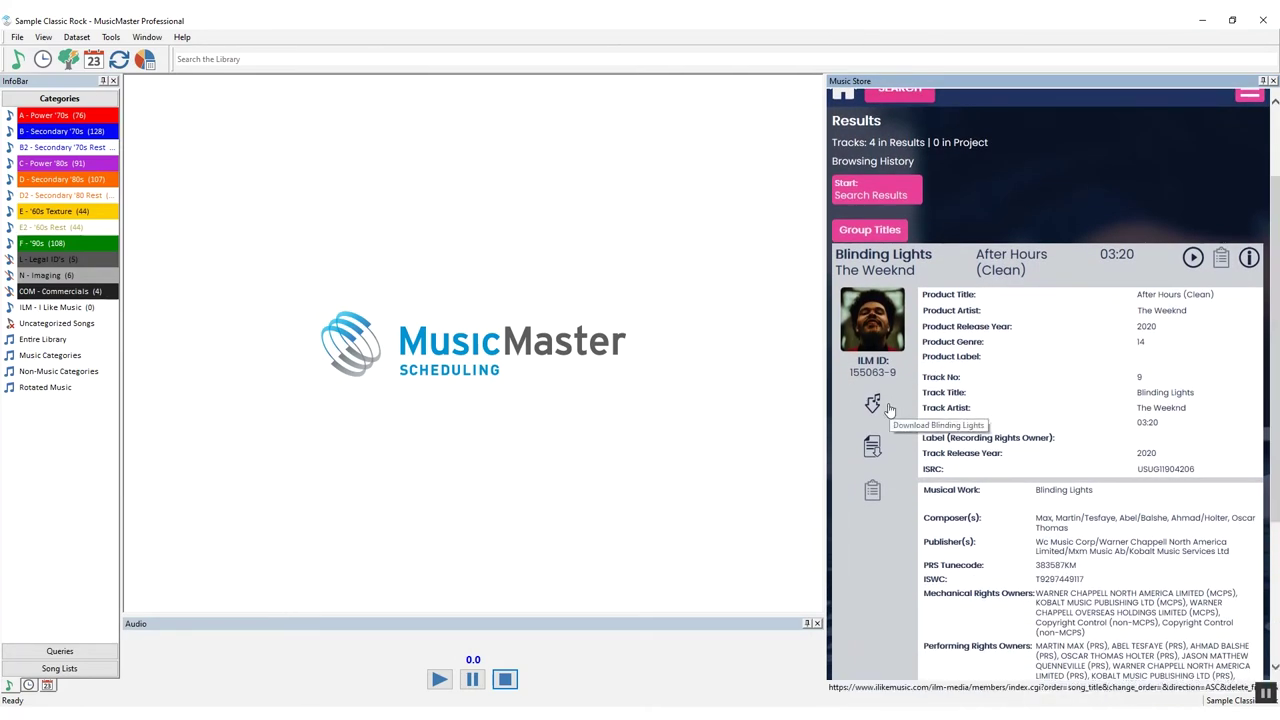
left_click(1193, 258)
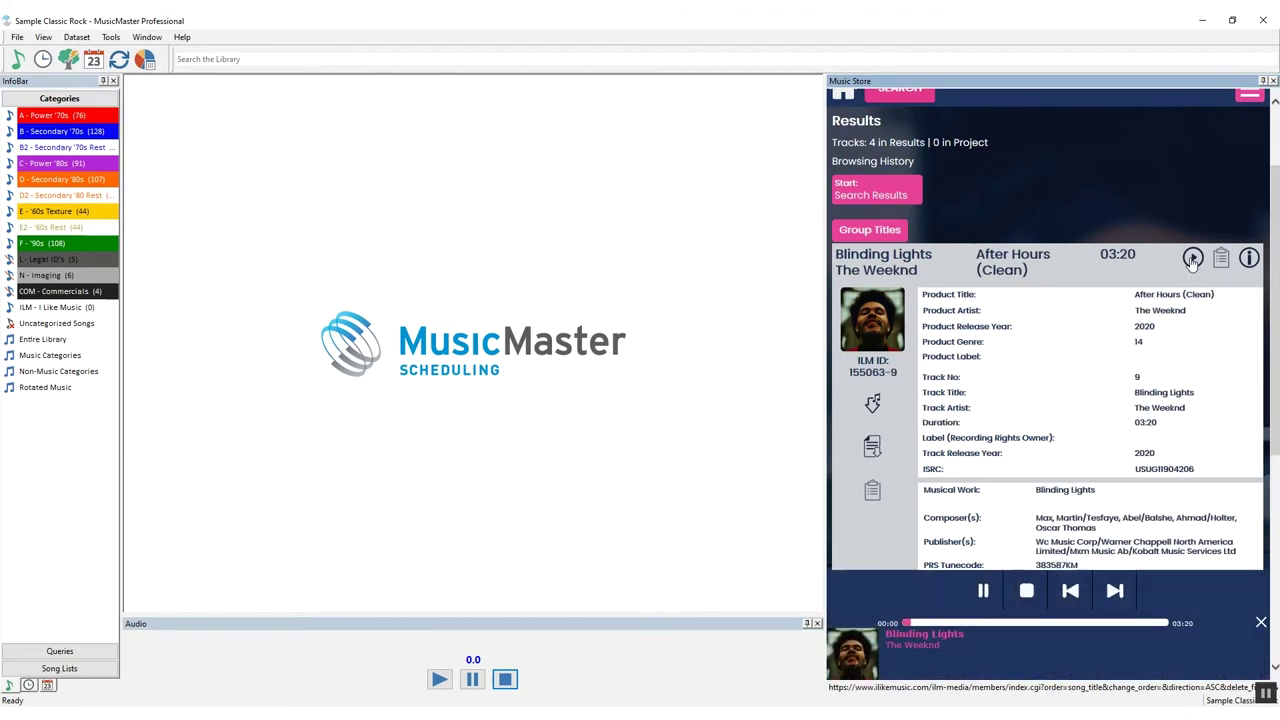
left_click(1027, 591)
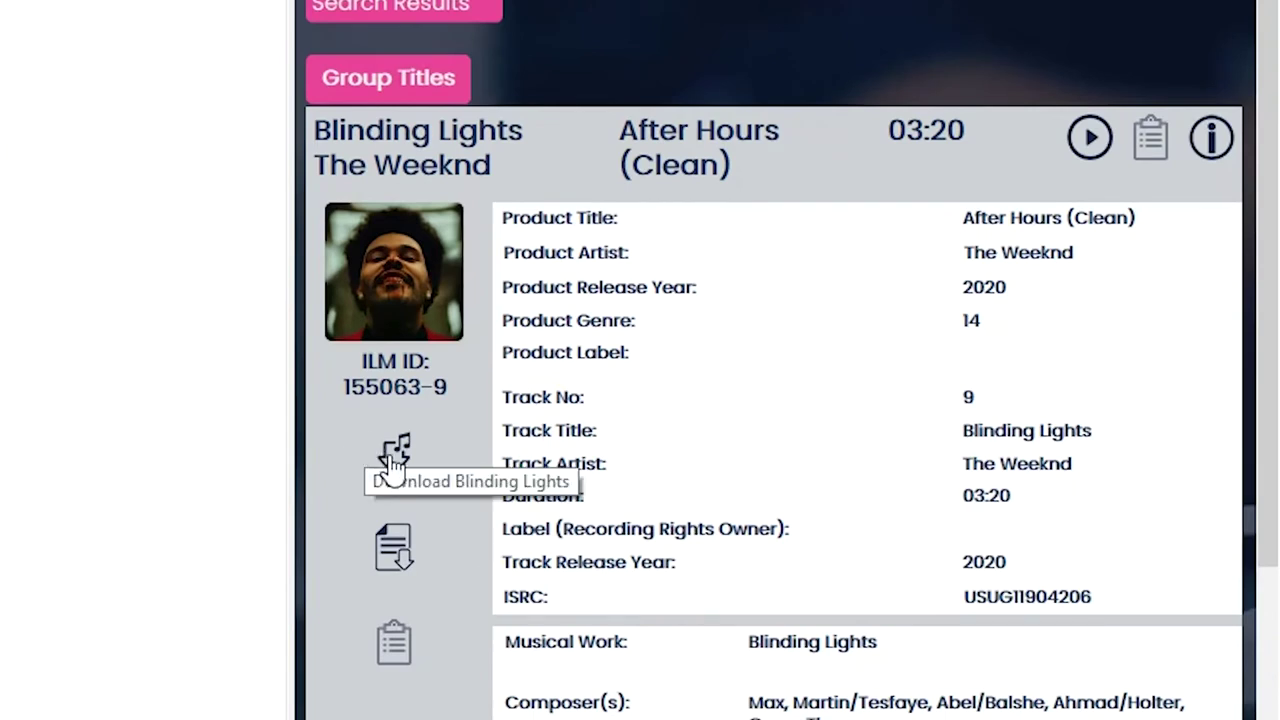
Choose Music Master (ILM xml) for the track's data download, then cancel it
left_click(400, 566)
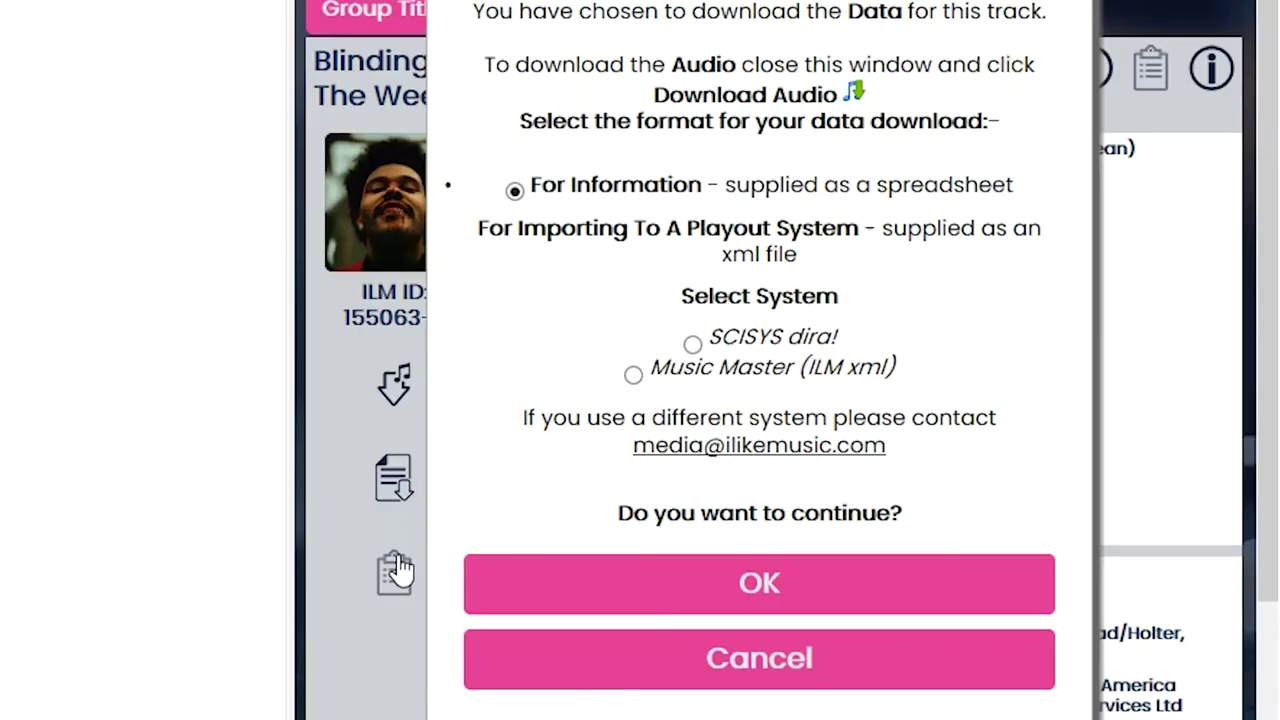
left_click(633, 373)
left_click(730, 670)
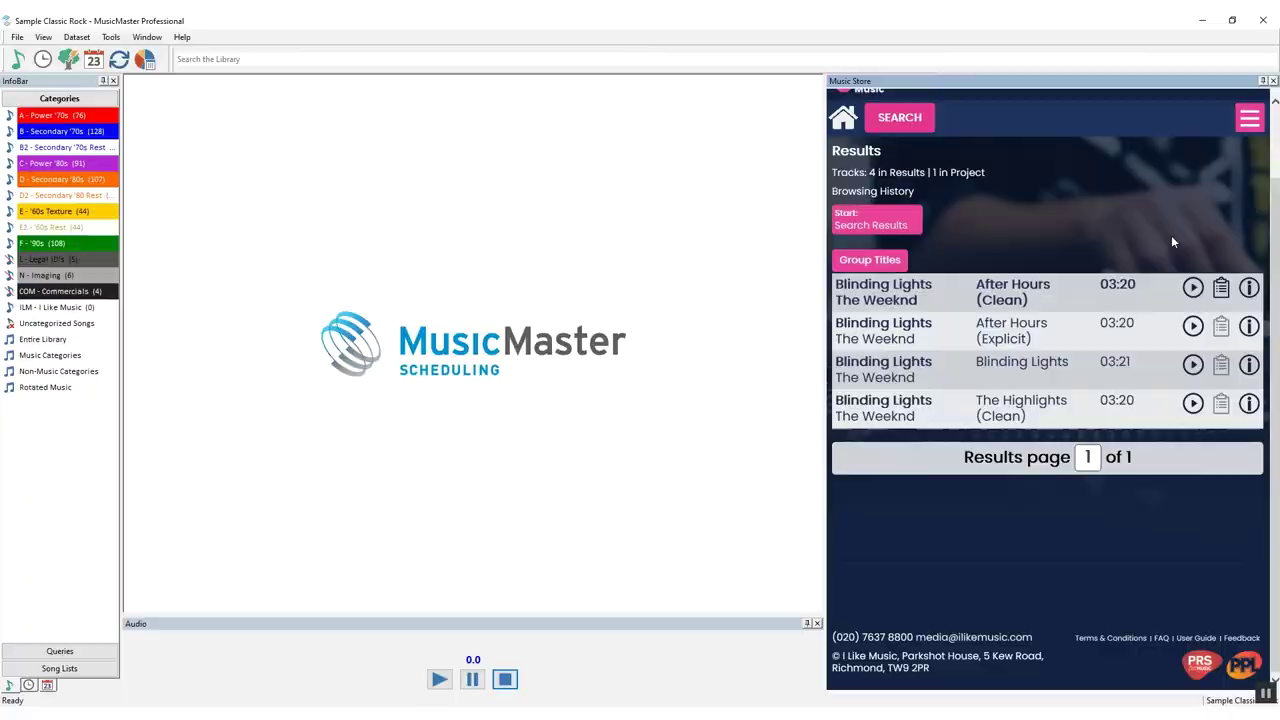
From the search results, add City Of Blinding Lights, the Kidz Bop Blinding Lights and City Of Blinding Lights (Edit) to the project
left_click(609, 14)
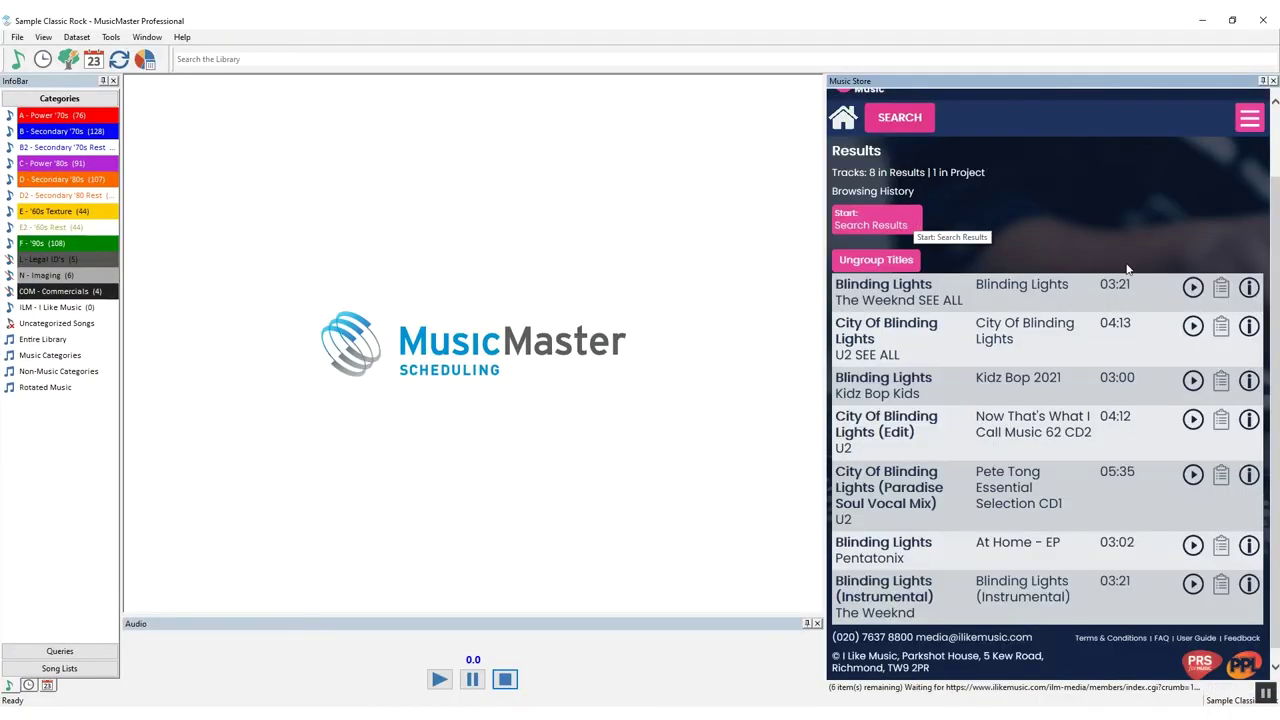
left_click(1221, 327)
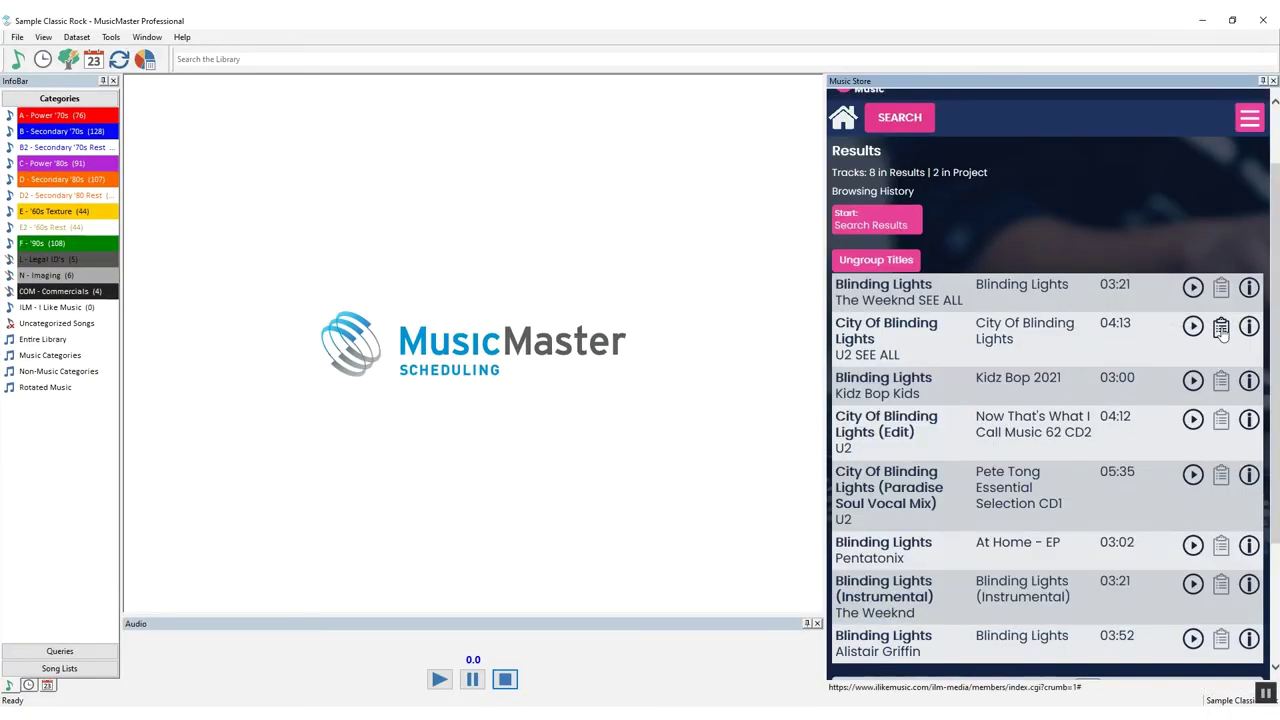
left_click(1220, 380)
left_click(1221, 420)
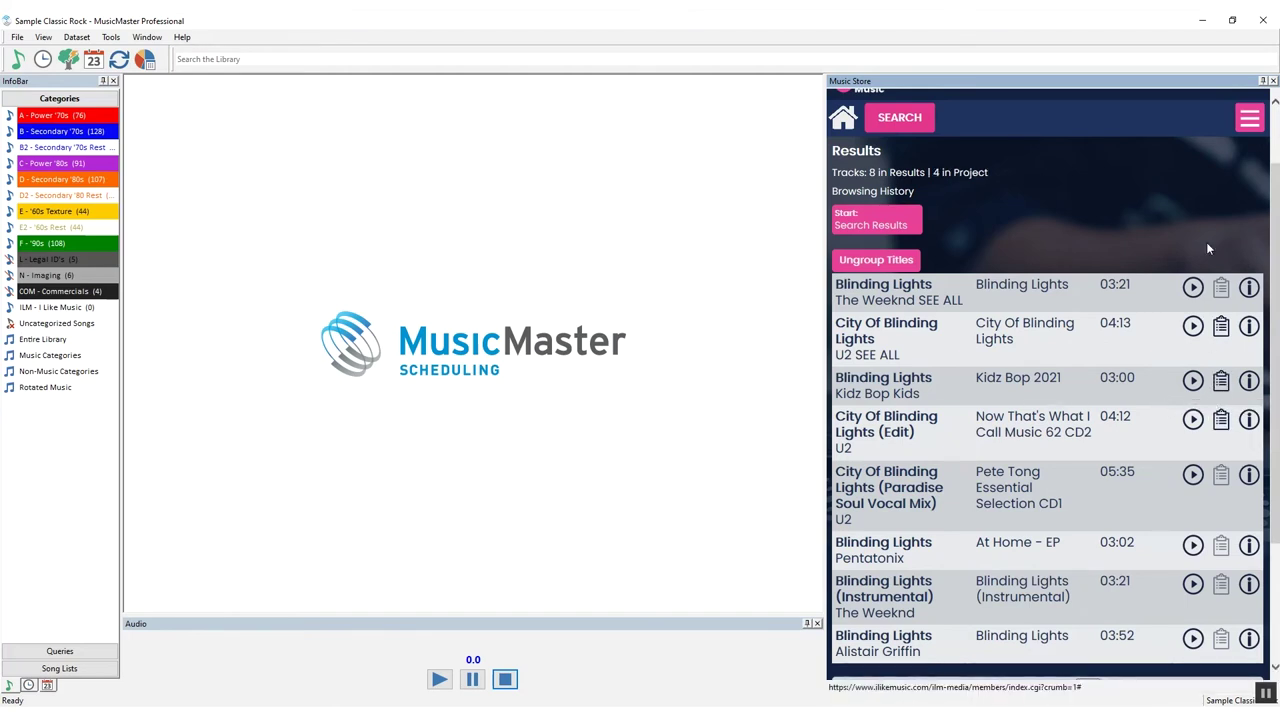
Open the store Project page showing its four tracks
left_click(1247, 120)
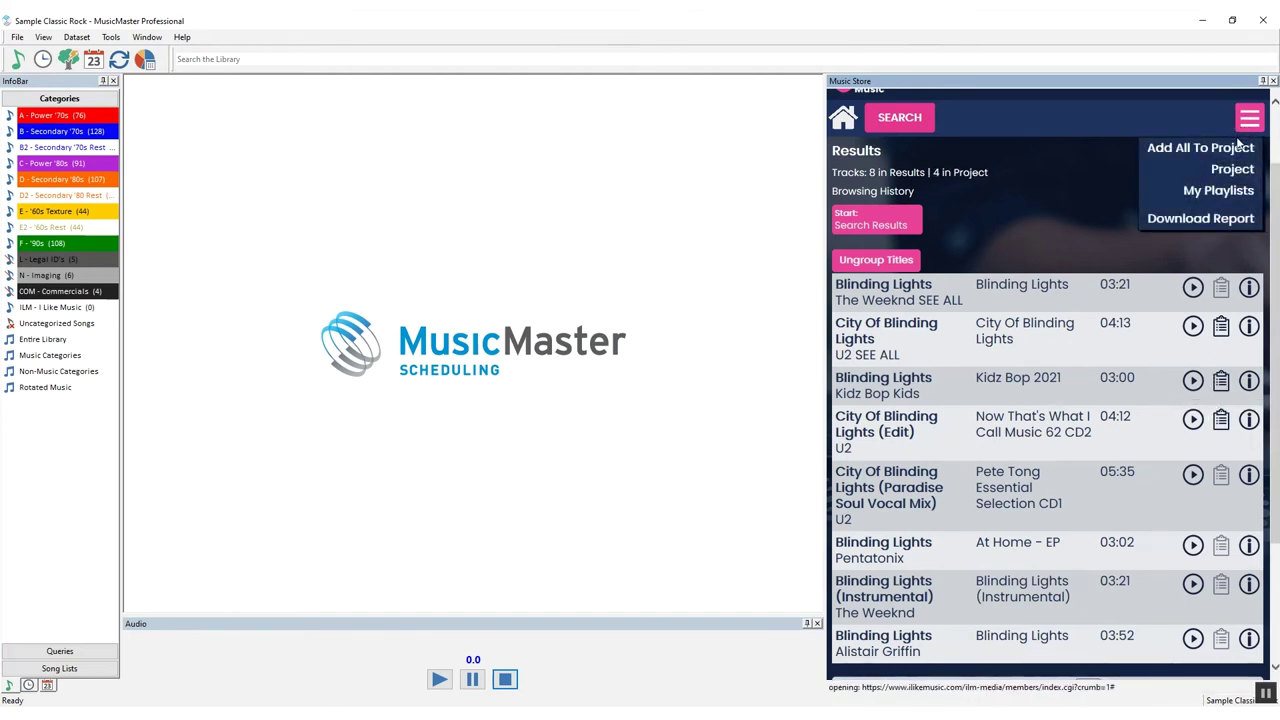
left_click(1231, 170)
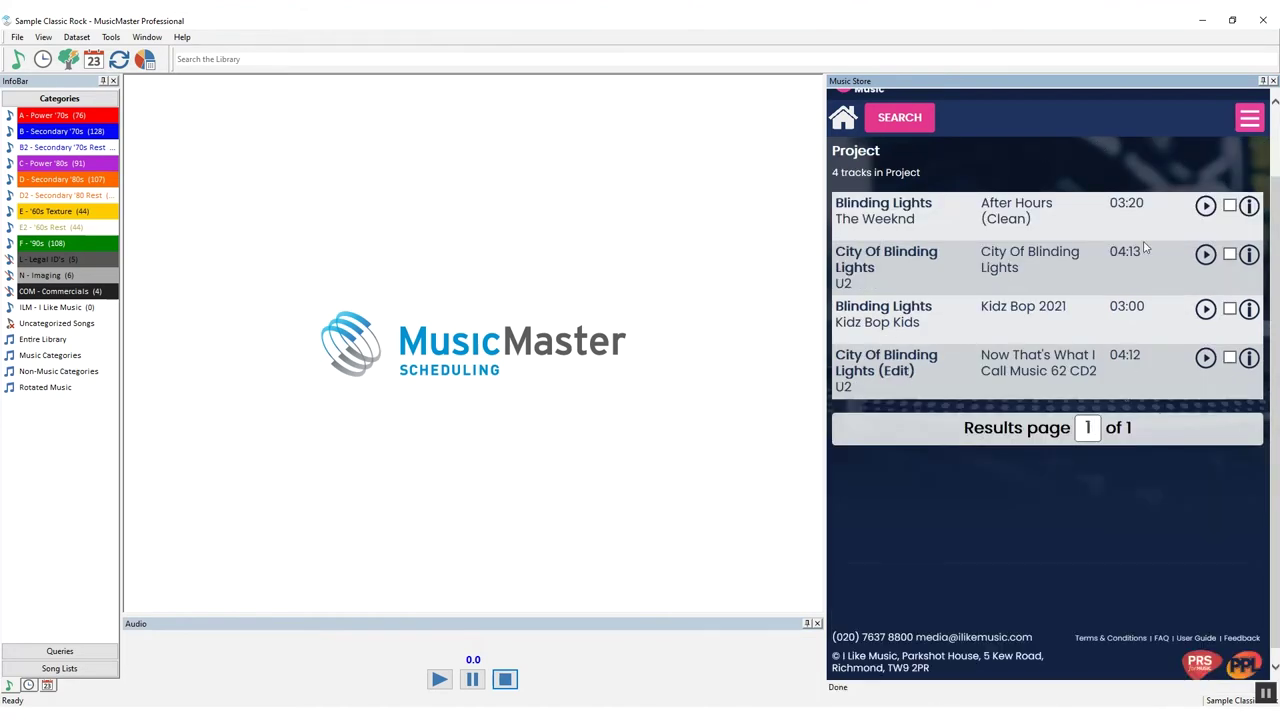
left_click(1246, 120)
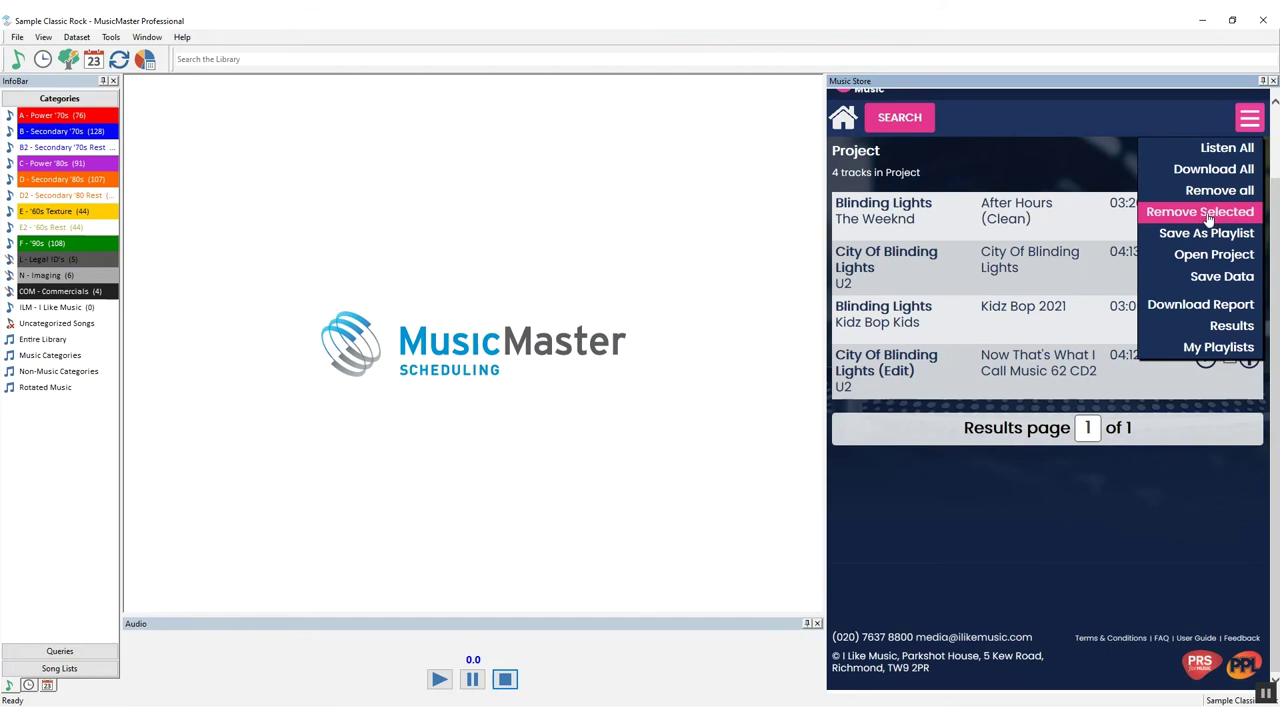
Save the project's four tracks as a playlist named 'blinding lights'
left_click(1162, 235)
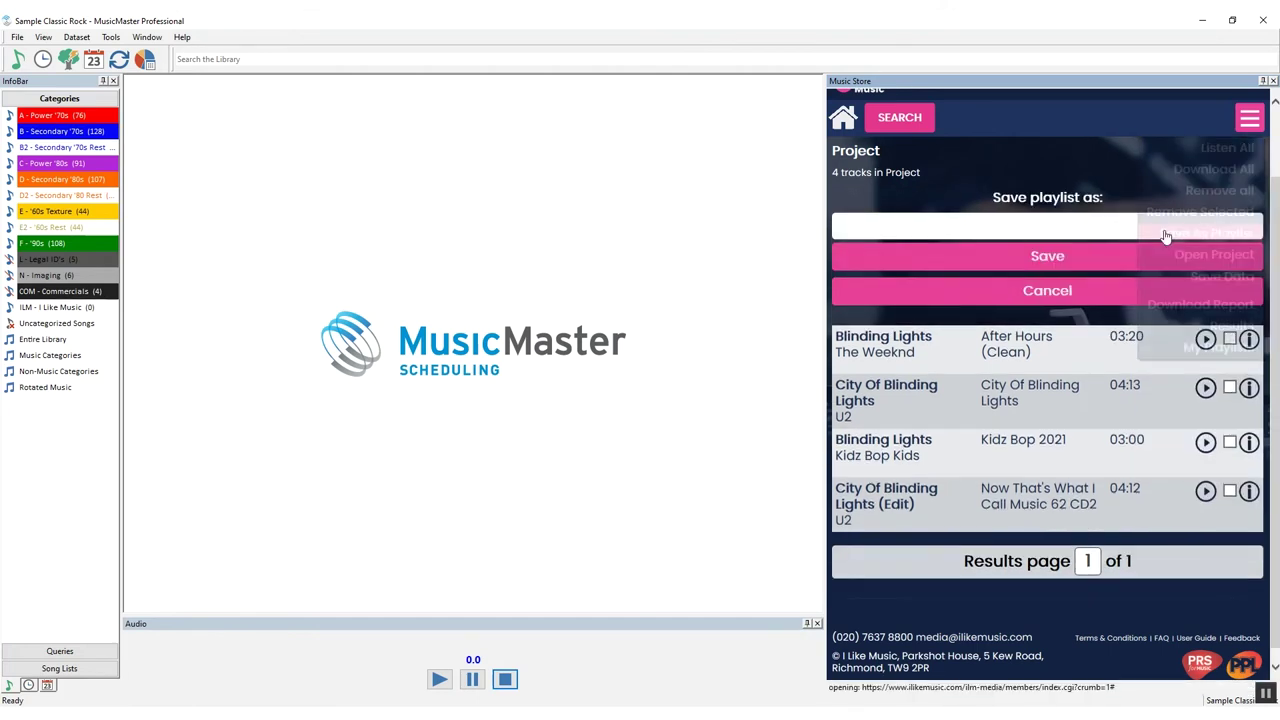
left_click(1070, 230)
type("blinding lights")
left_click(1057, 257)
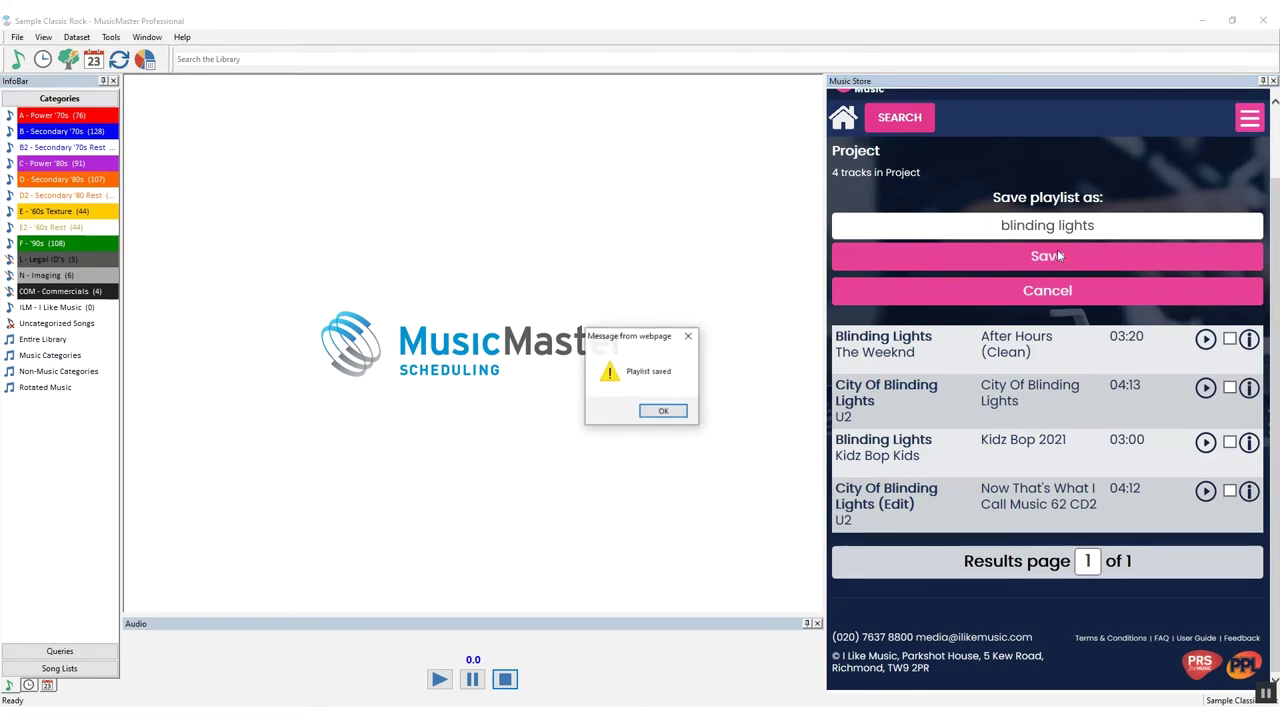
left_click(662, 410)
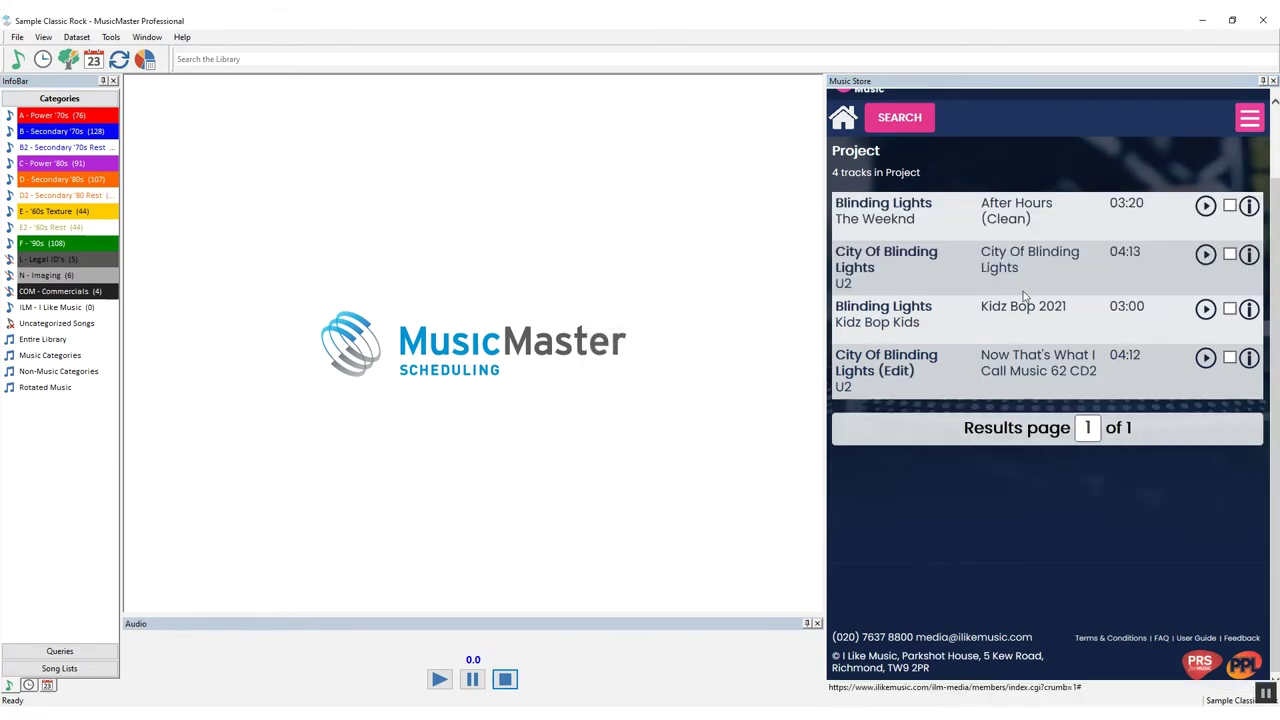
Reopen the 'blinding lights' playlist from My Playlists
left_click(1252, 120)
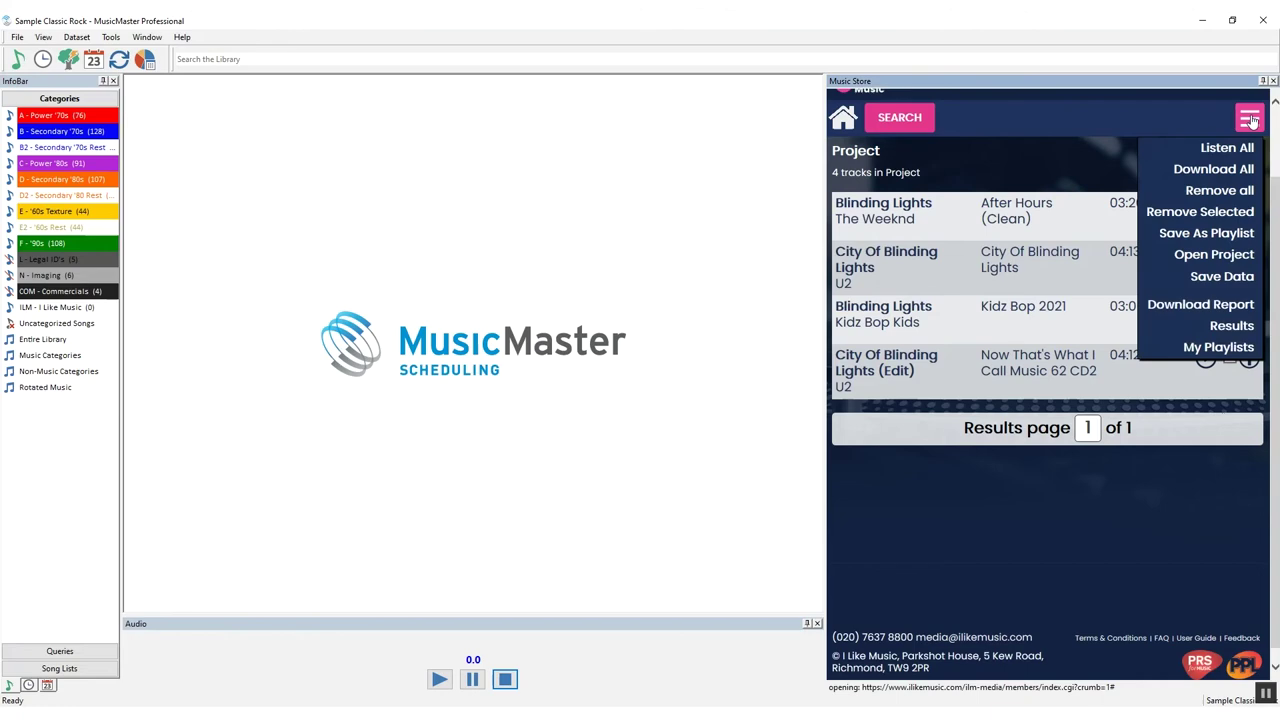
left_click(1218, 347)
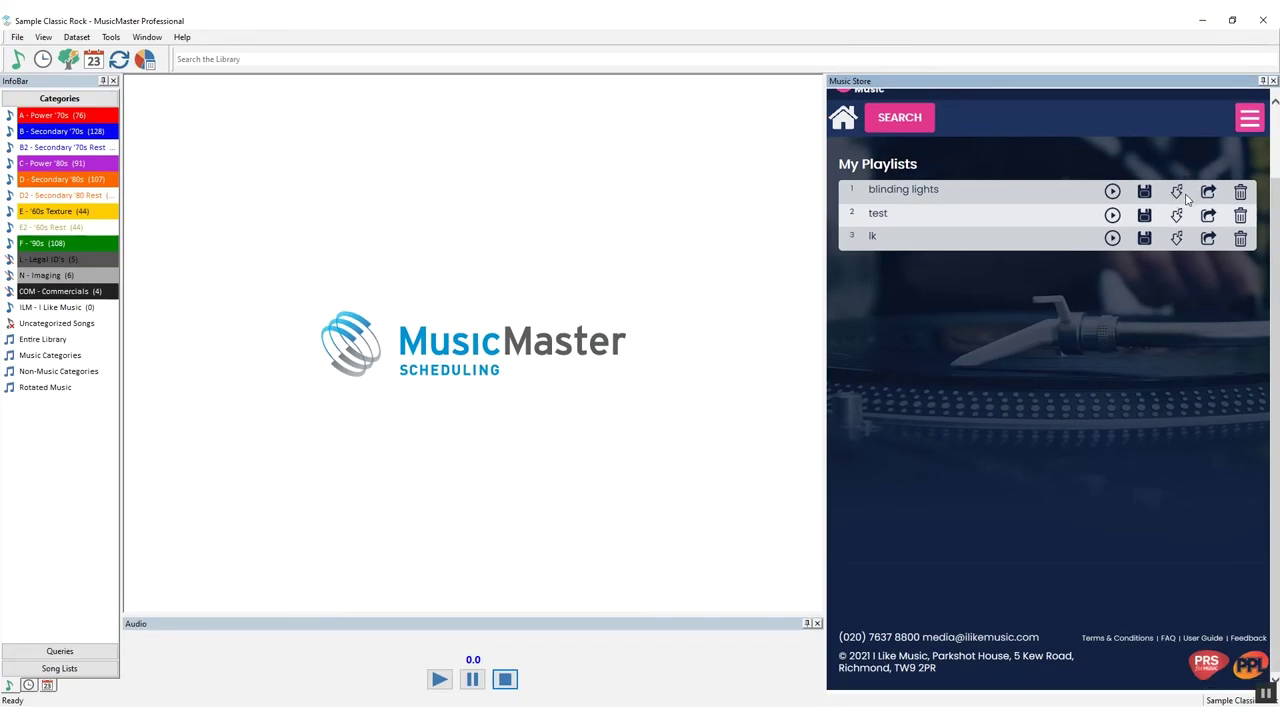
left_click(1177, 193)
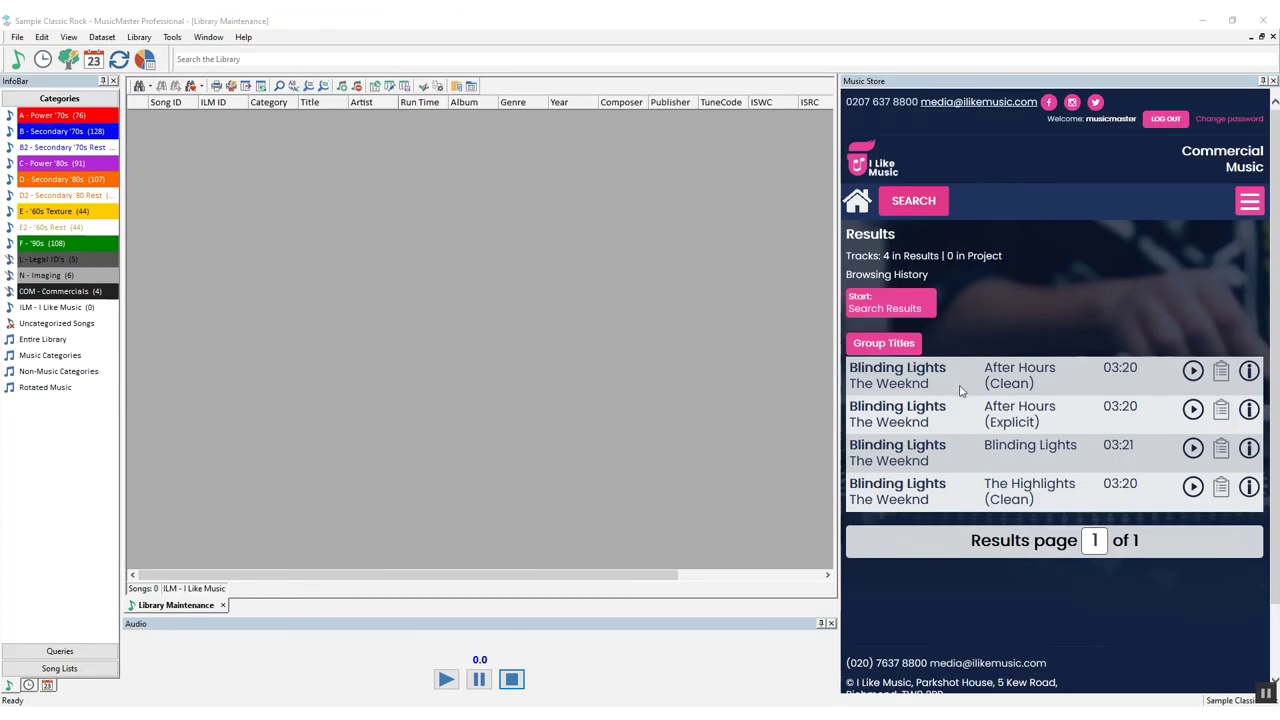
Show the full store details, including ISRC, composers and publishers, of Blinding Lights – After Hours (Clean)
left_click(1249, 371)
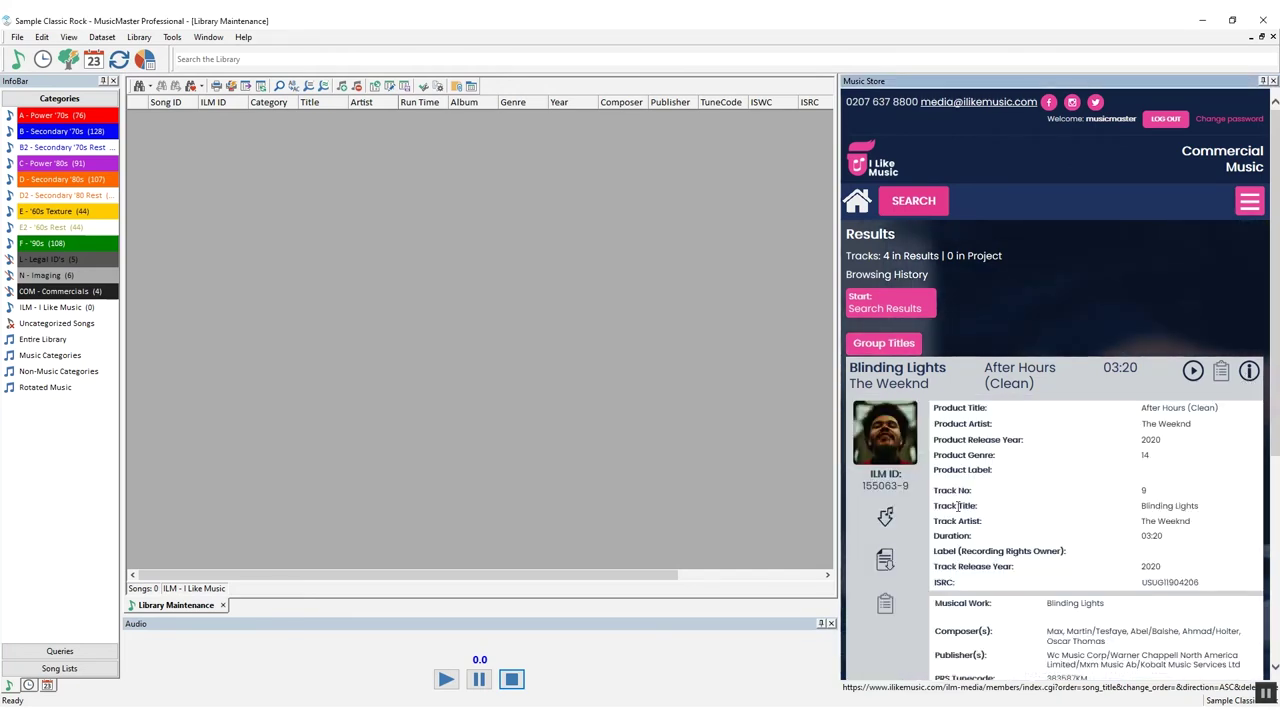
Save the Blinding Lights WAV under its original file name into C:\AUDIO
left_click(887, 532)
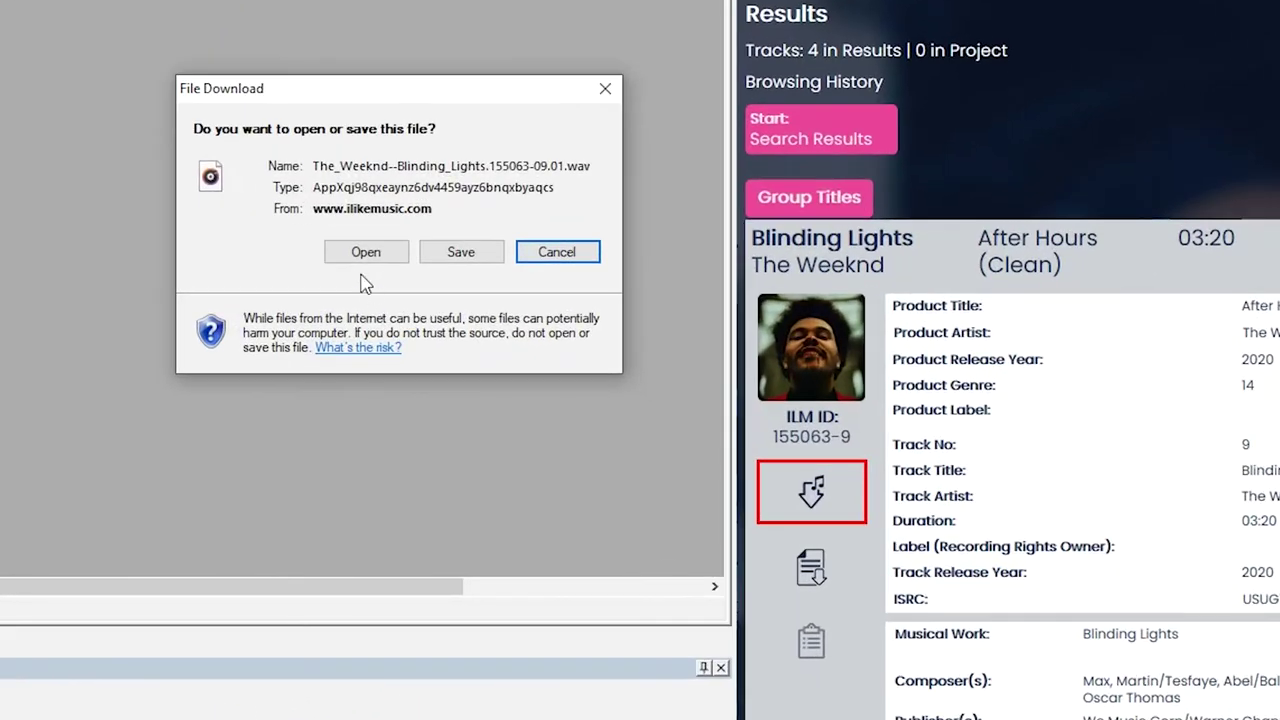
left_click(441, 258)
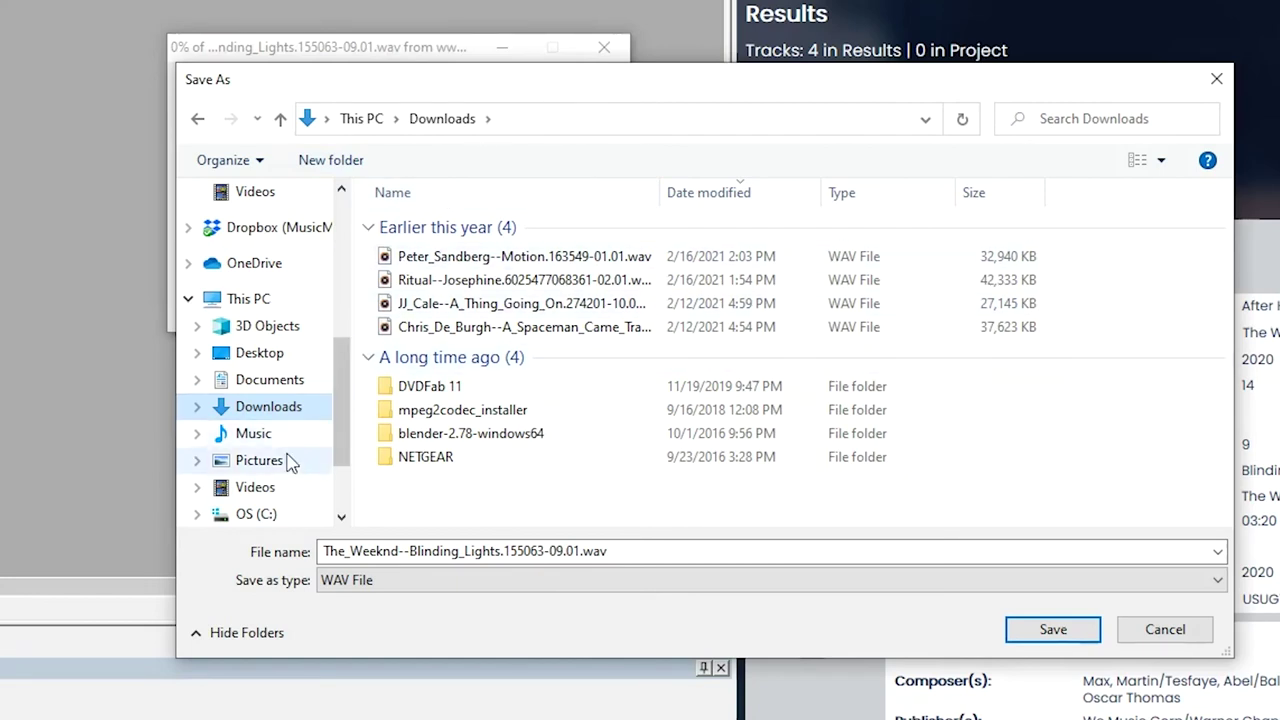
left_click(256, 514)
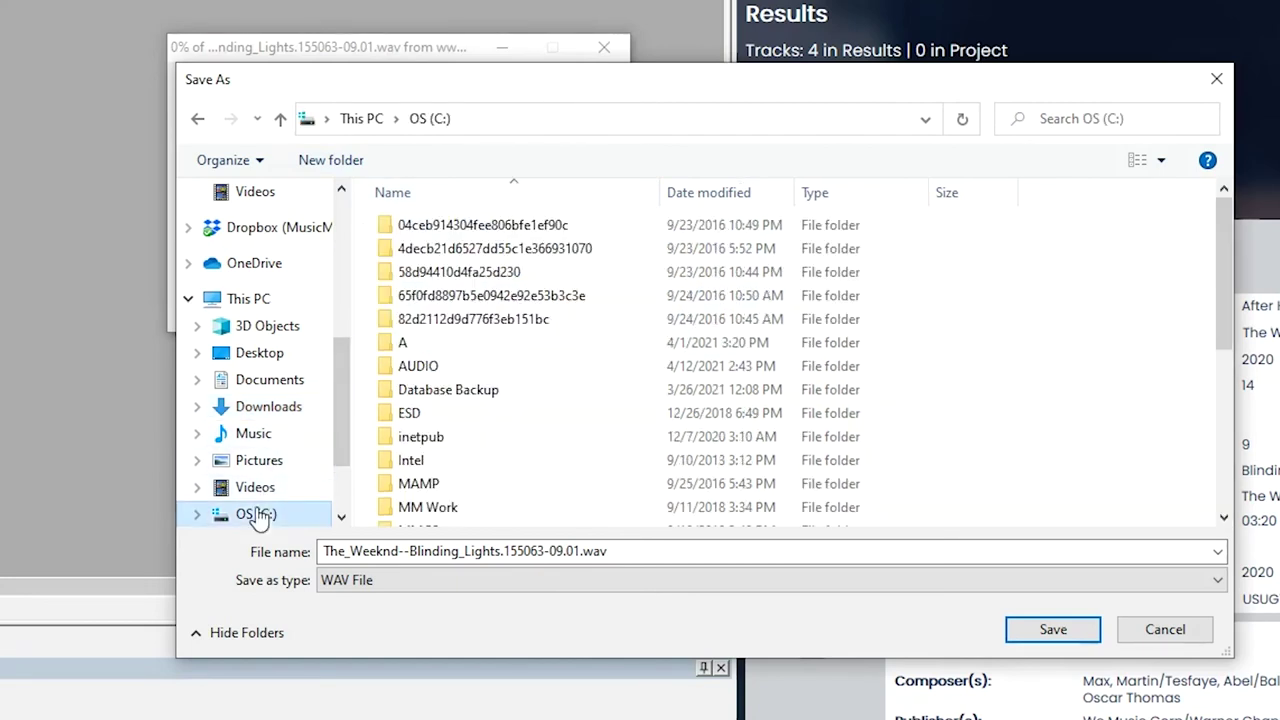
double_click(420, 368)
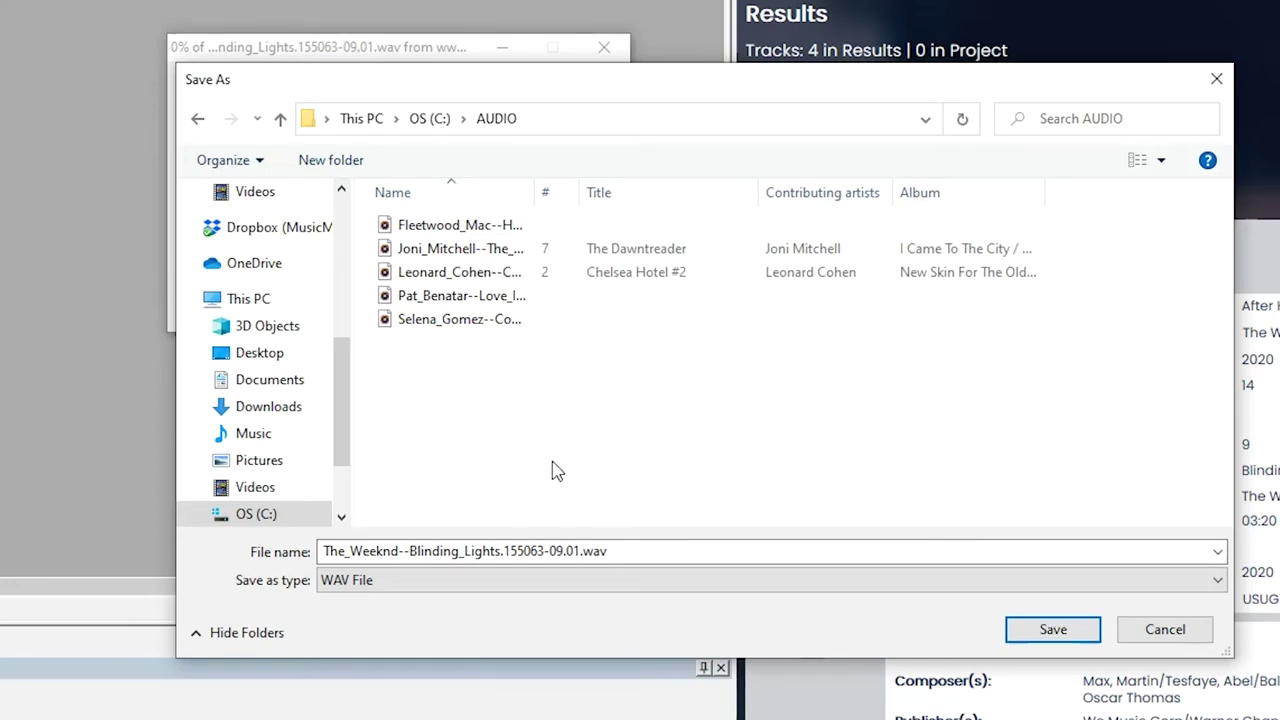
left_click(580, 552)
double_click(578, 552)
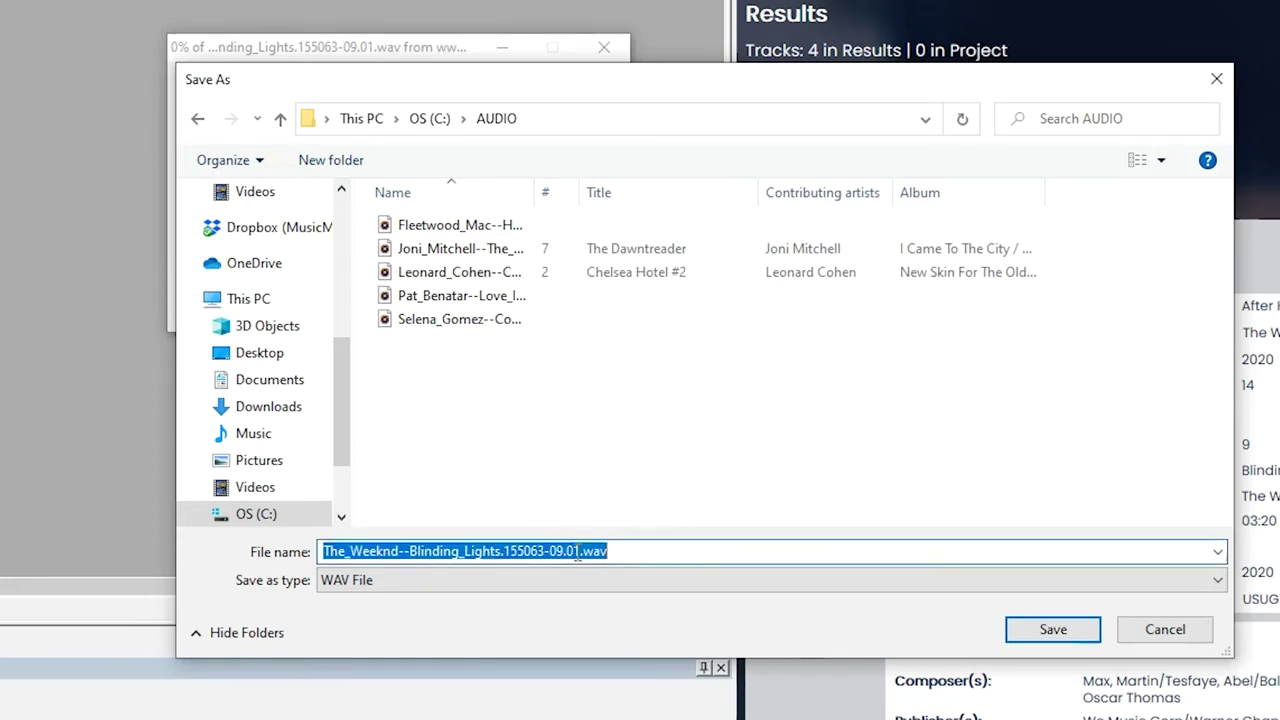
left_click(713, 553)
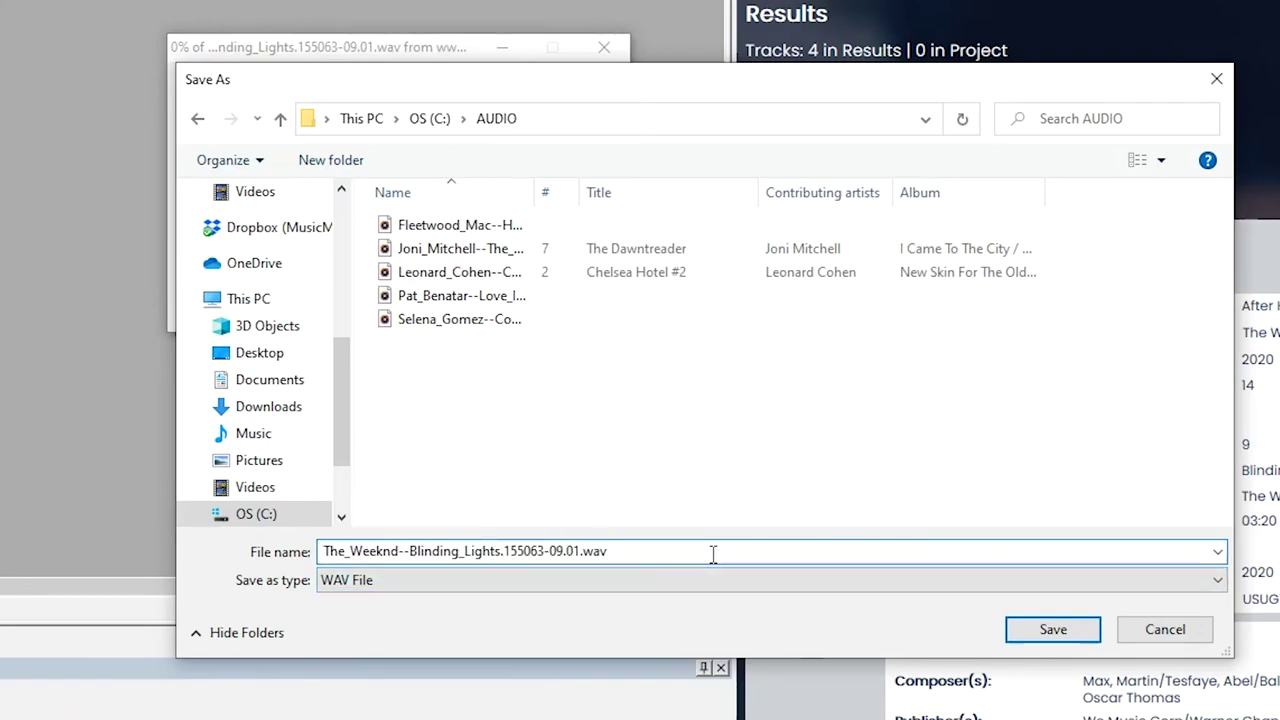
left_click(1053, 629)
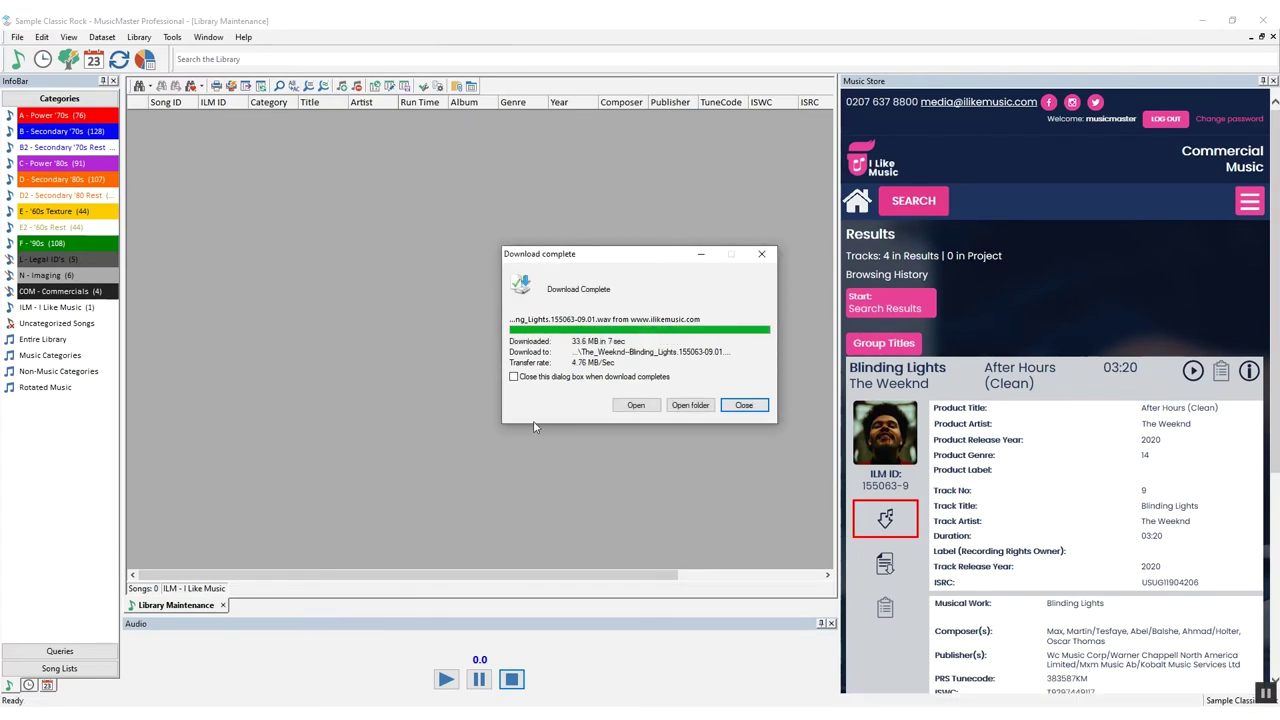
Dismiss the download notice and show ILM - I Like Music, listing song 1038 Blinding Lights by The Weeknd
left_click(744, 405)
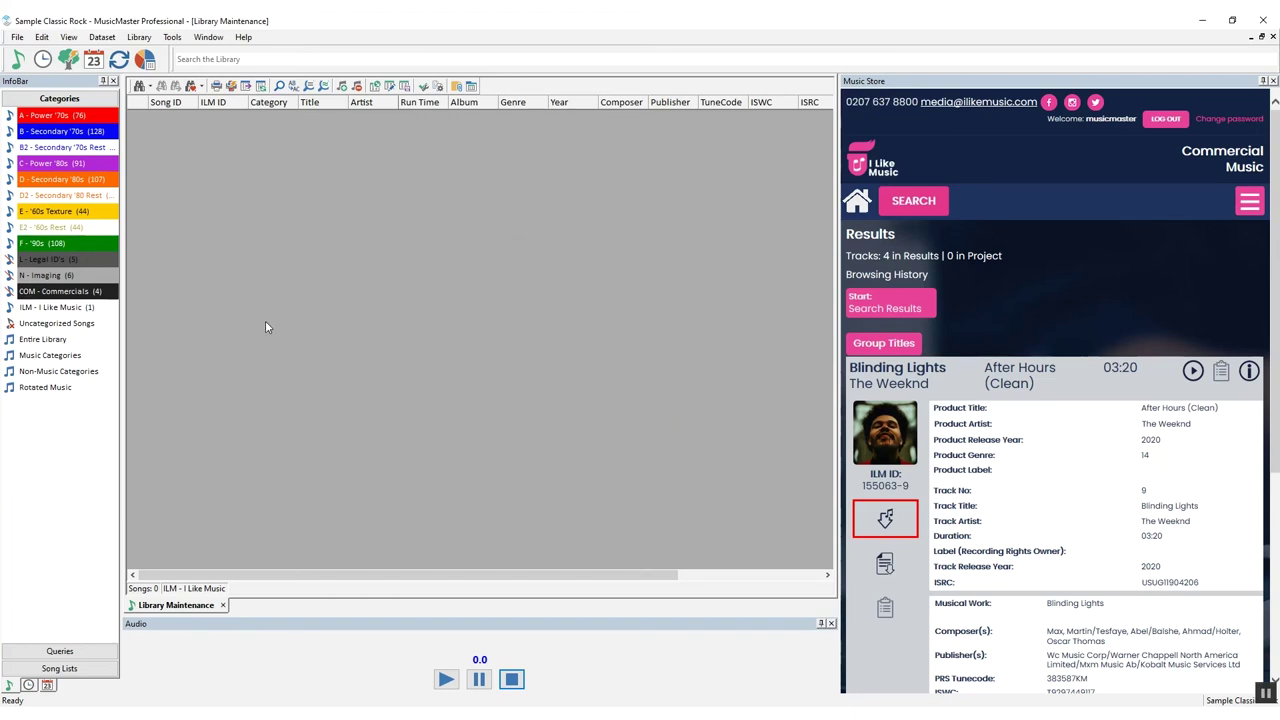
left_click(87, 310)
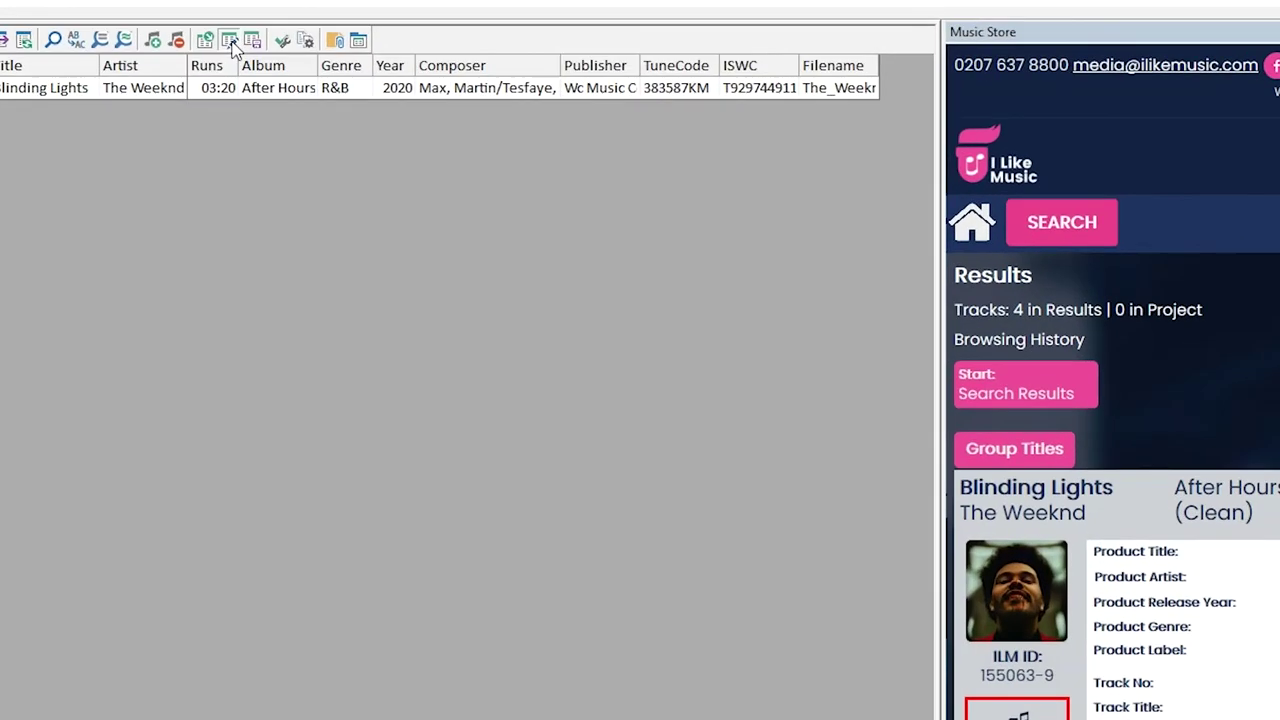
Add an ISRC column right after Publisher in the library grid layout
left_click(230, 41)
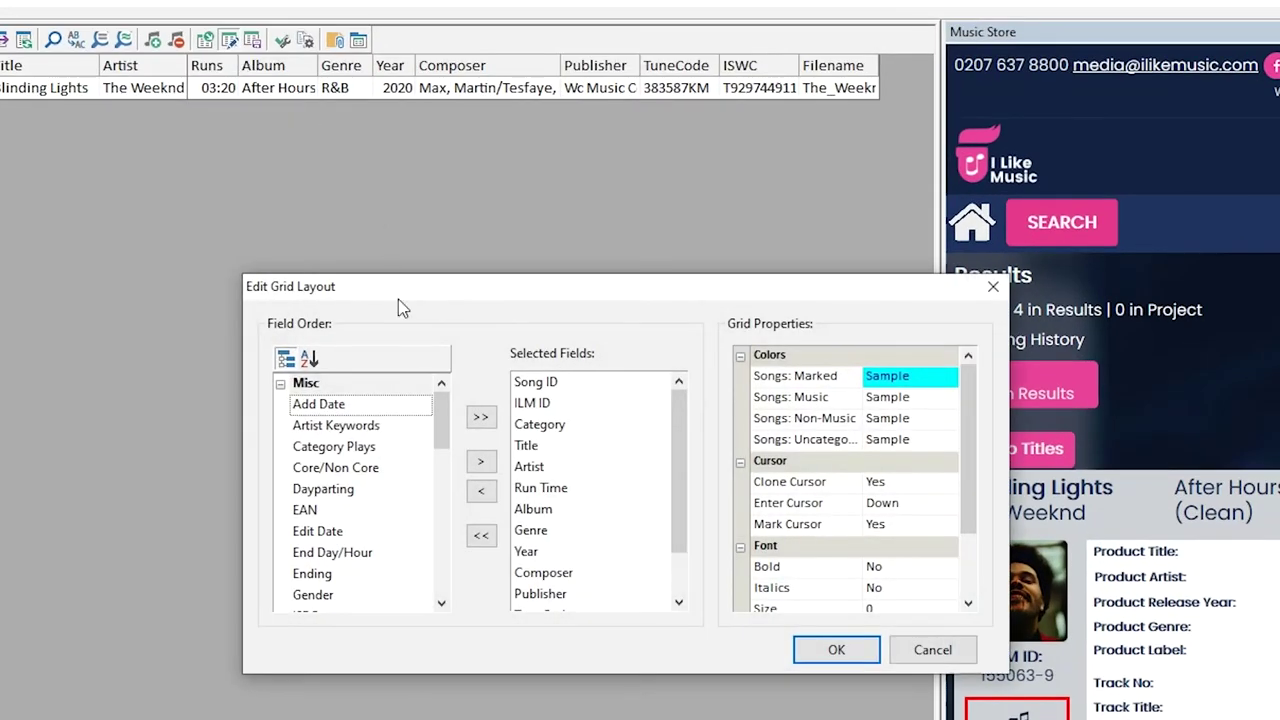
left_click_drag(445, 397, 443, 421)
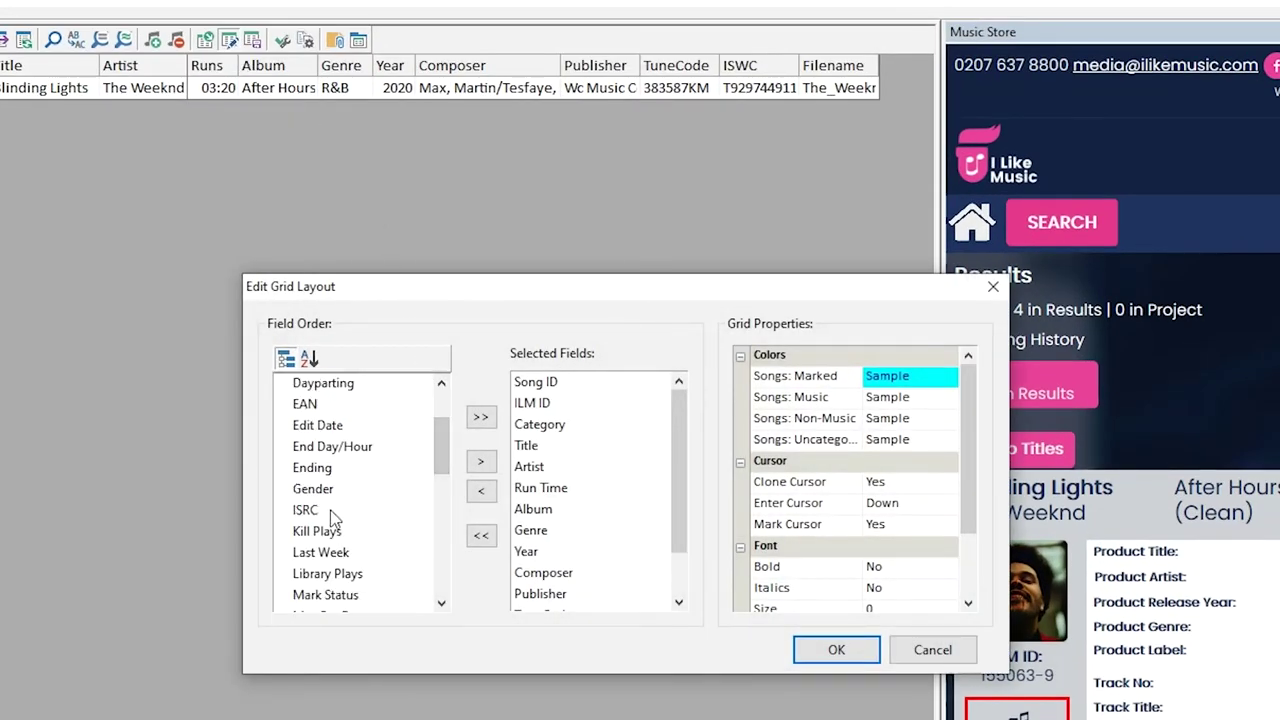
left_click_drag(310, 510, 558, 604)
left_click_drag(675, 533, 680, 560)
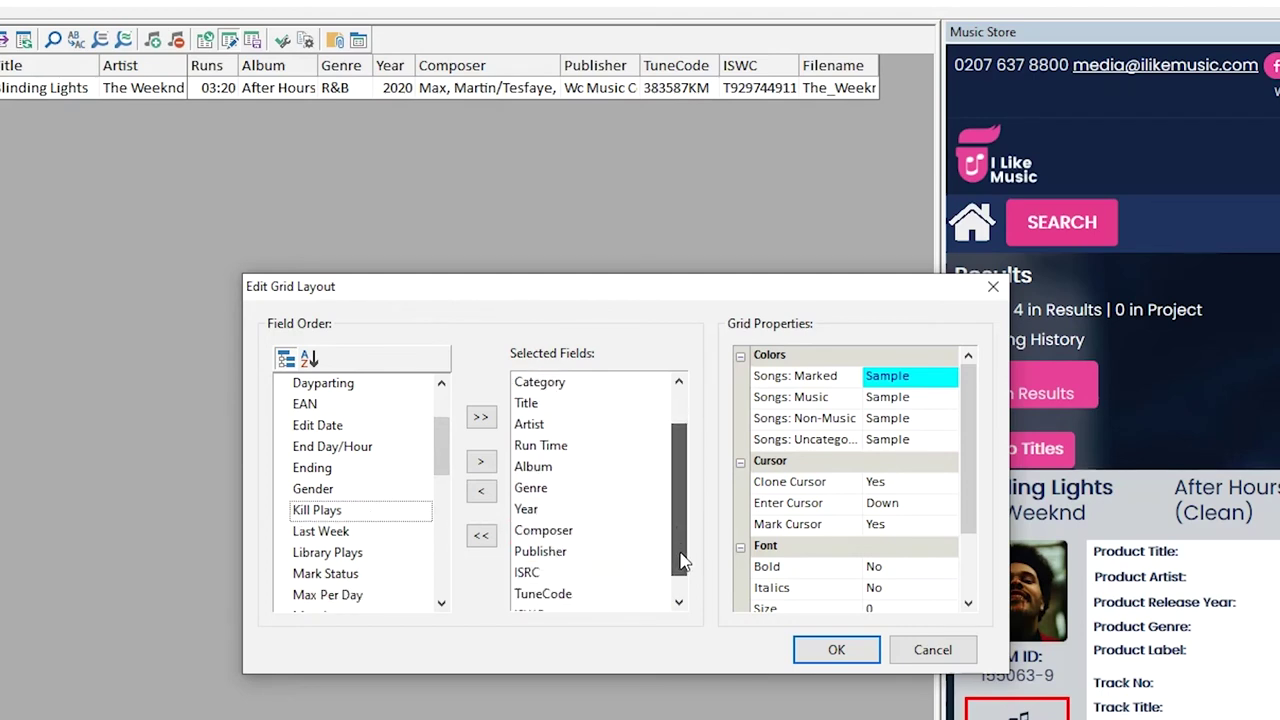
left_click(836, 650)
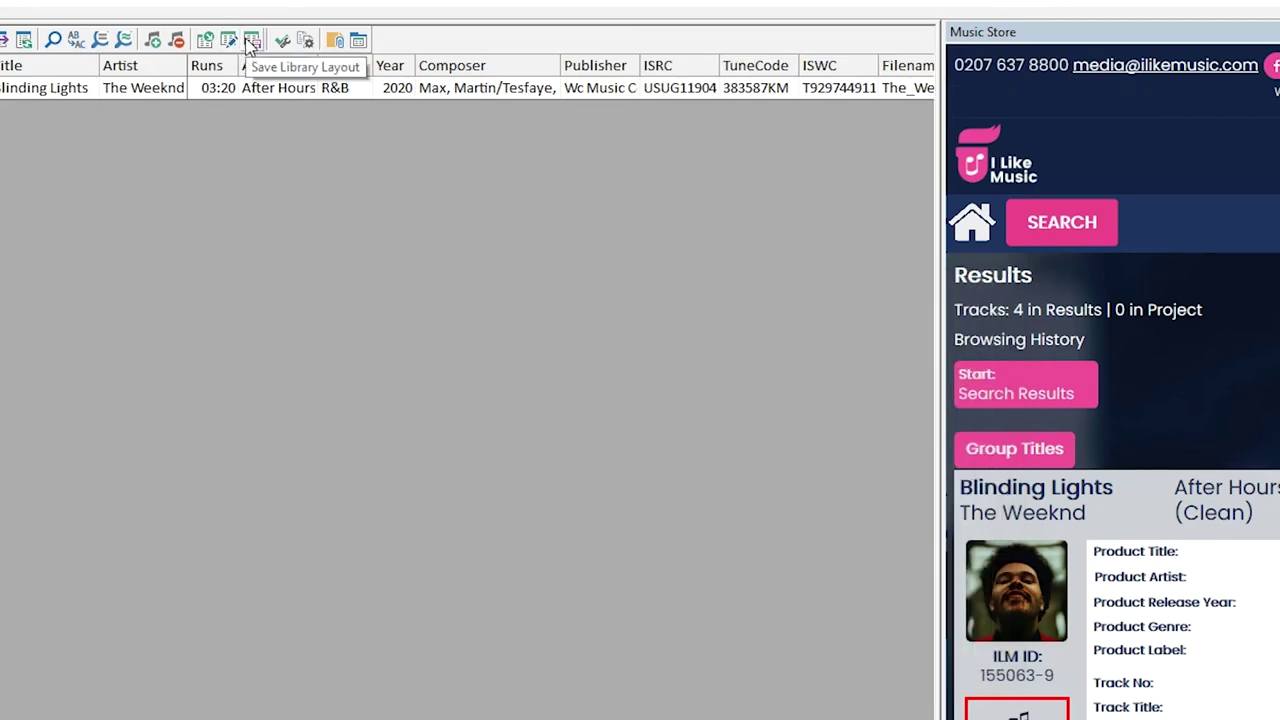
Save the grid layout over the ILM Demo design
left_click(250, 41)
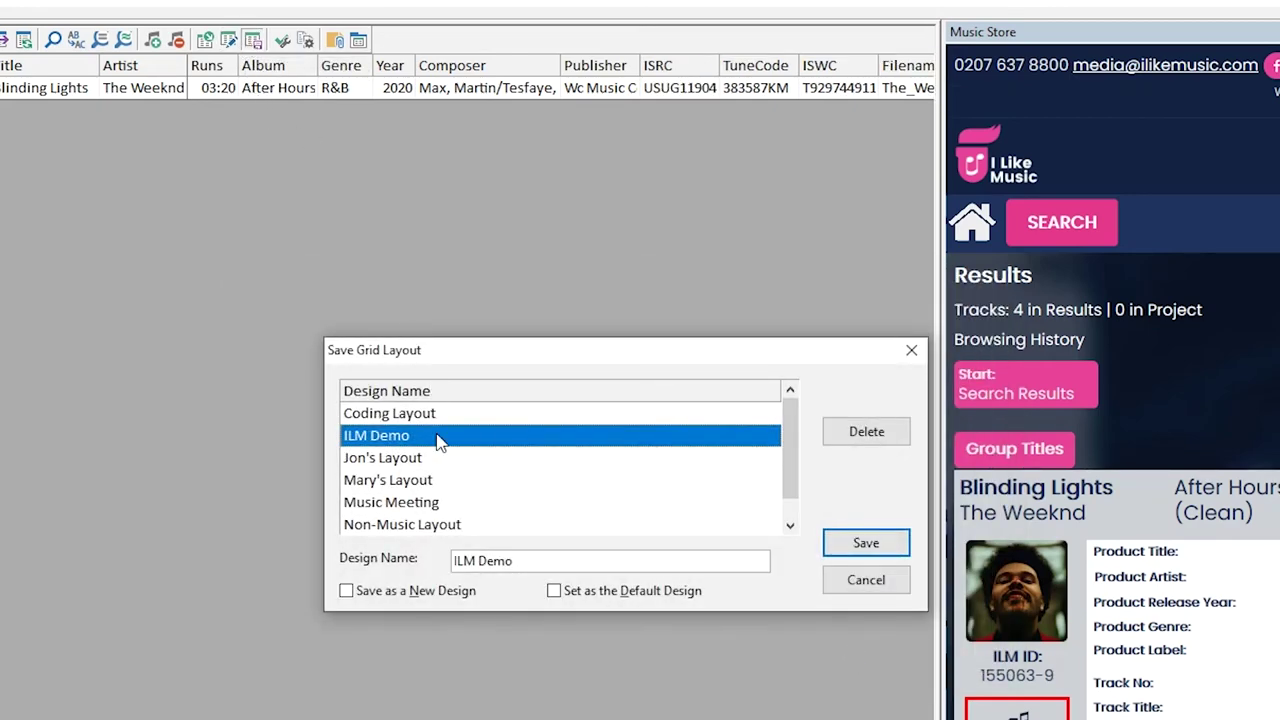
left_click(840, 556)
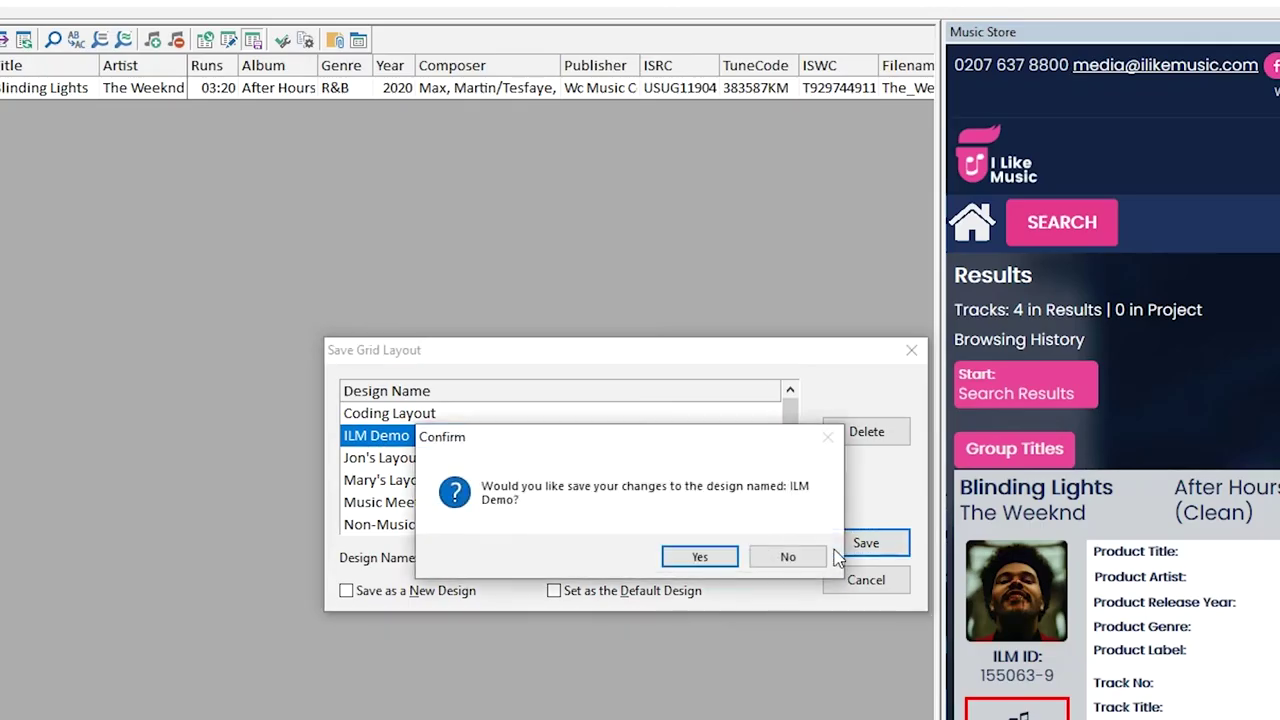
left_click(728, 557)
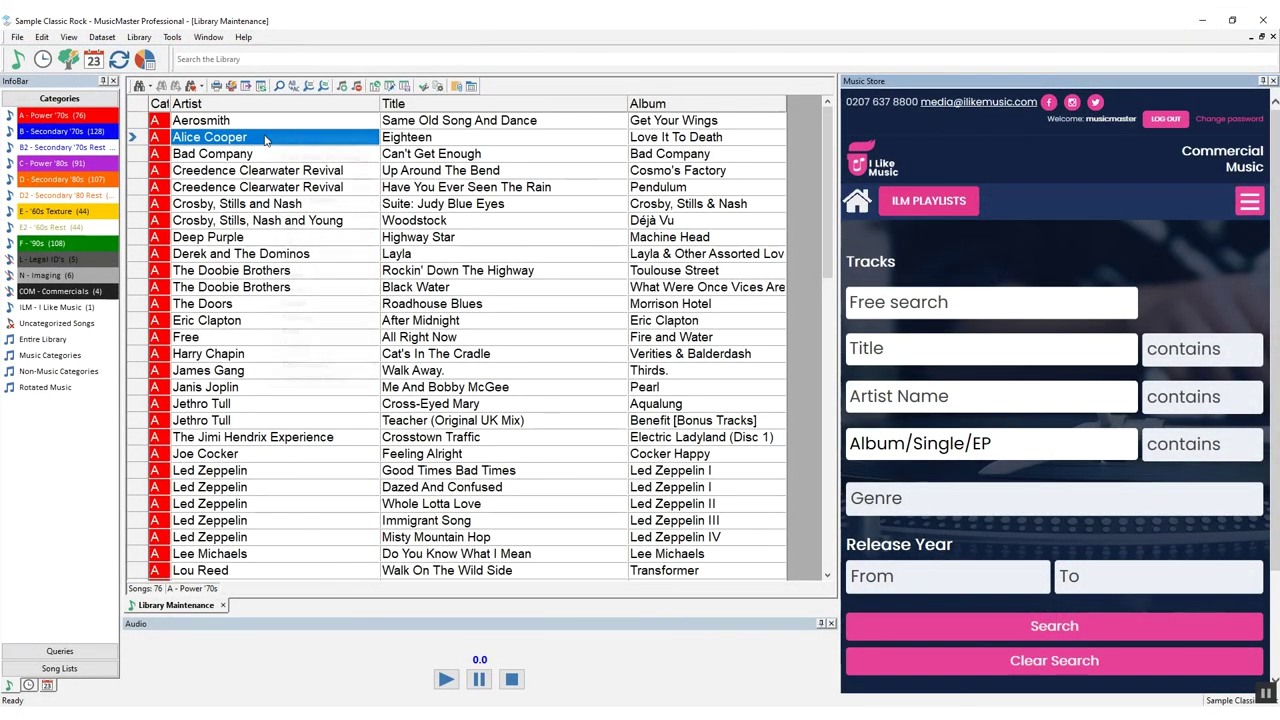
Search the store for songs by Alice Cooper from the song's right-click Store tools
right_click(265, 139)
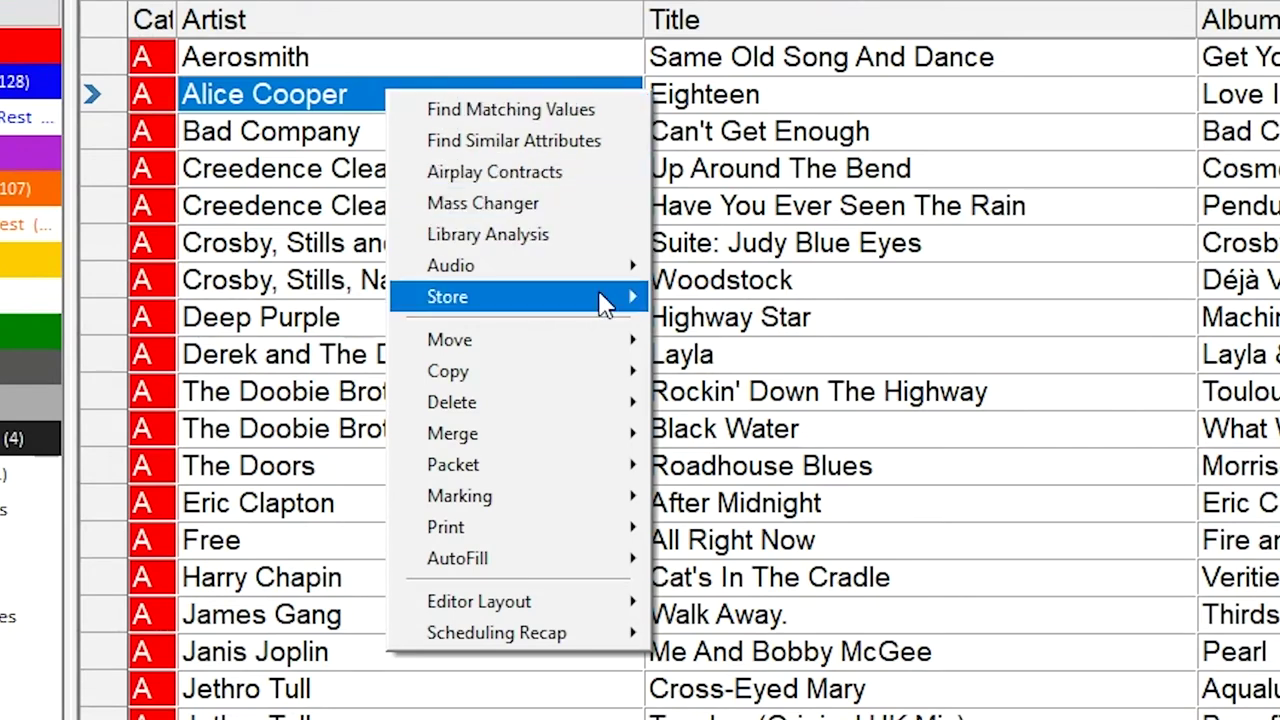
mouse_move(606, 296)
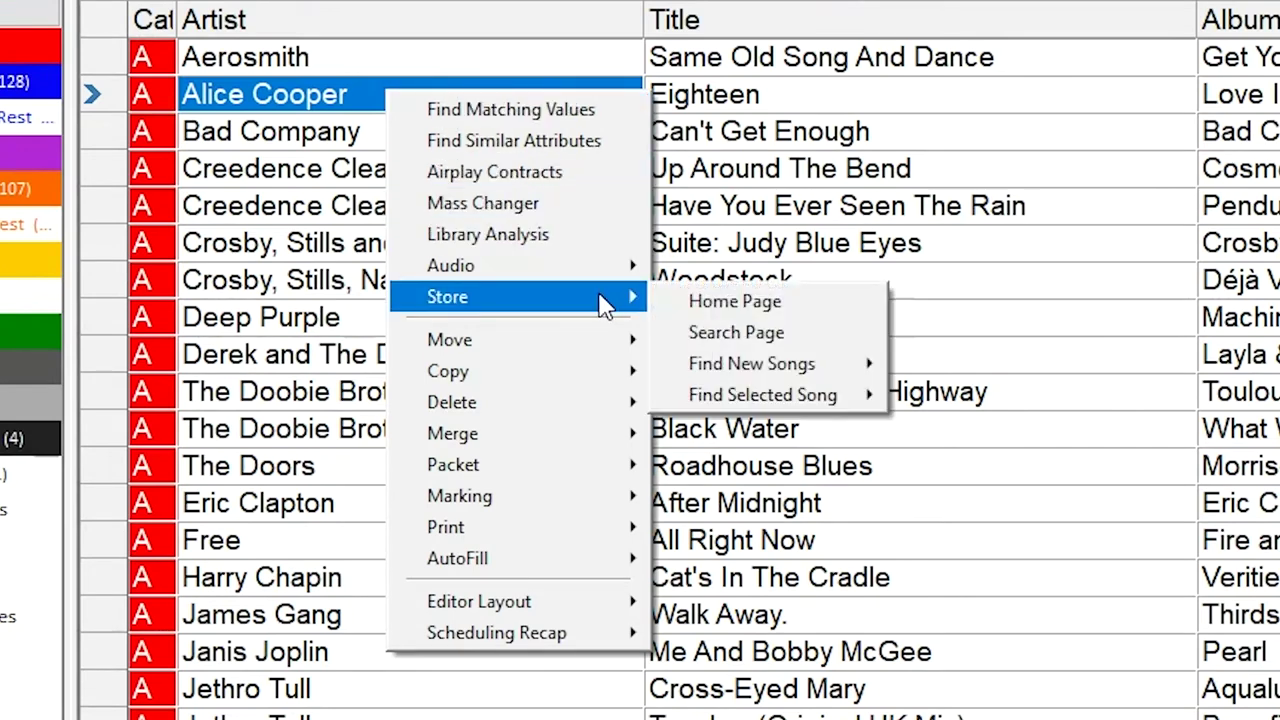
mouse_move(788, 378)
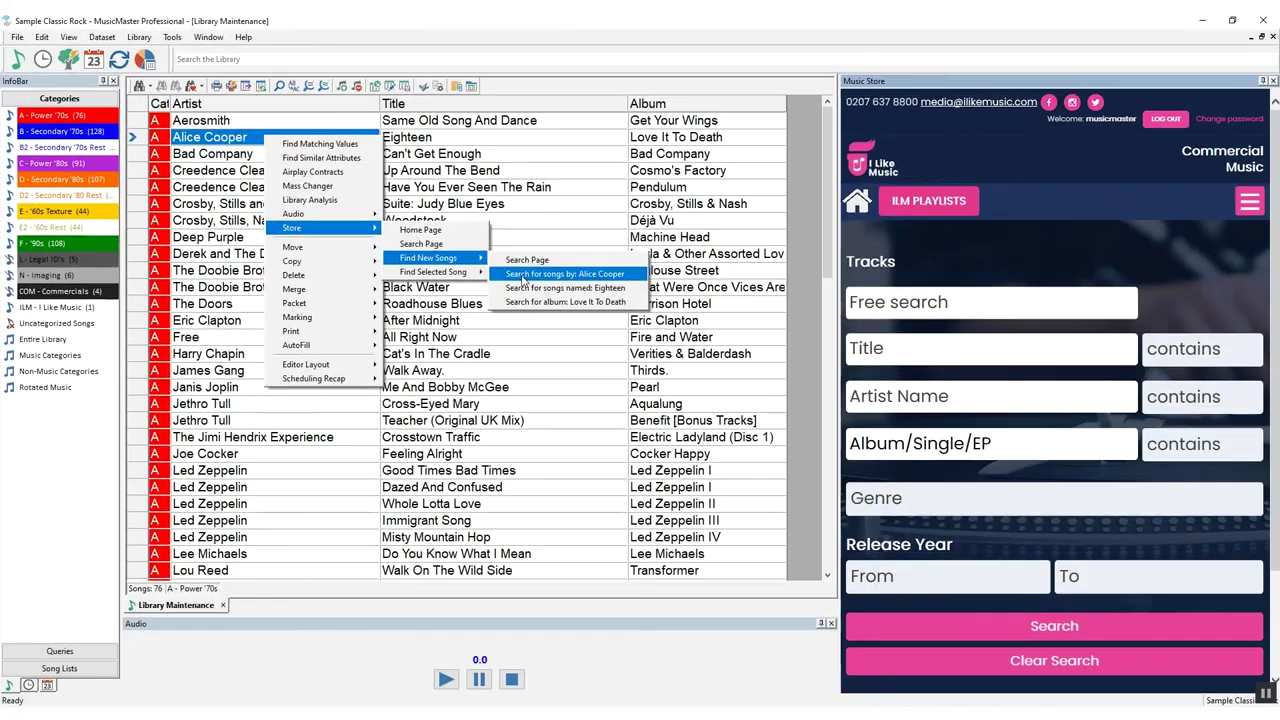
left_click(965, 400)
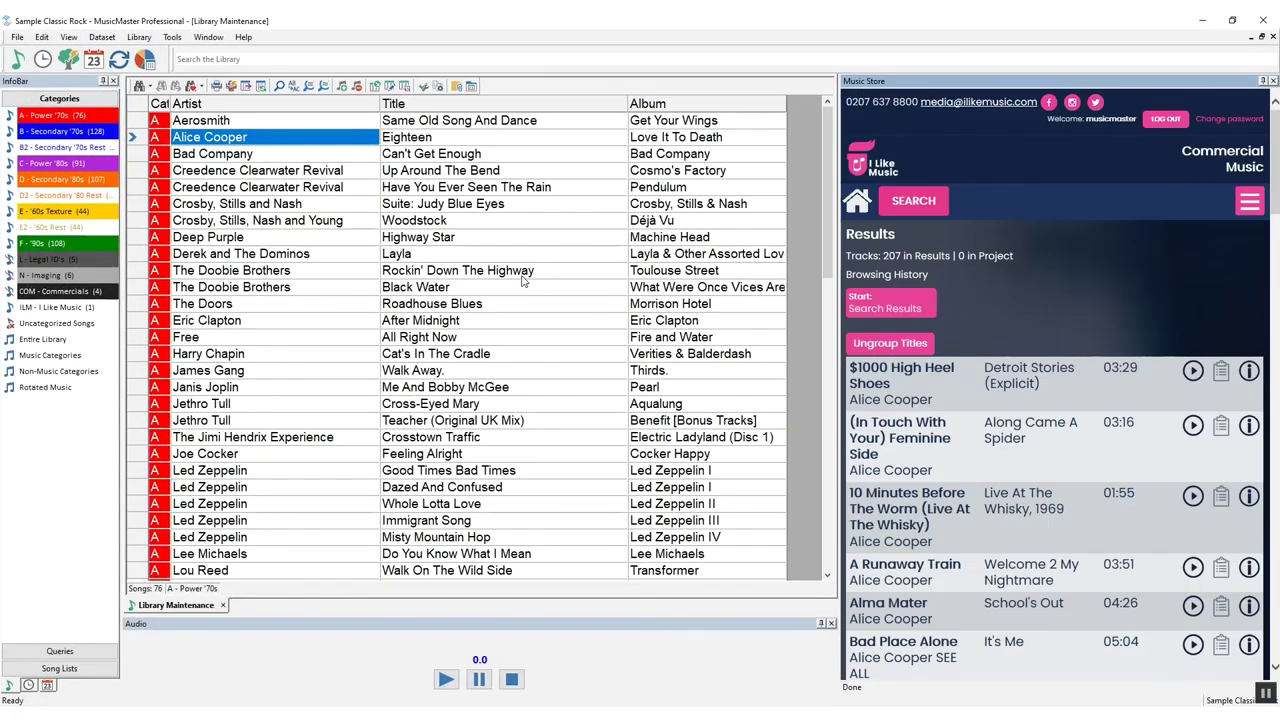
Start a store search for Suite: Judy Blue Eyes via Find Selected Song
right_click(408, 207)
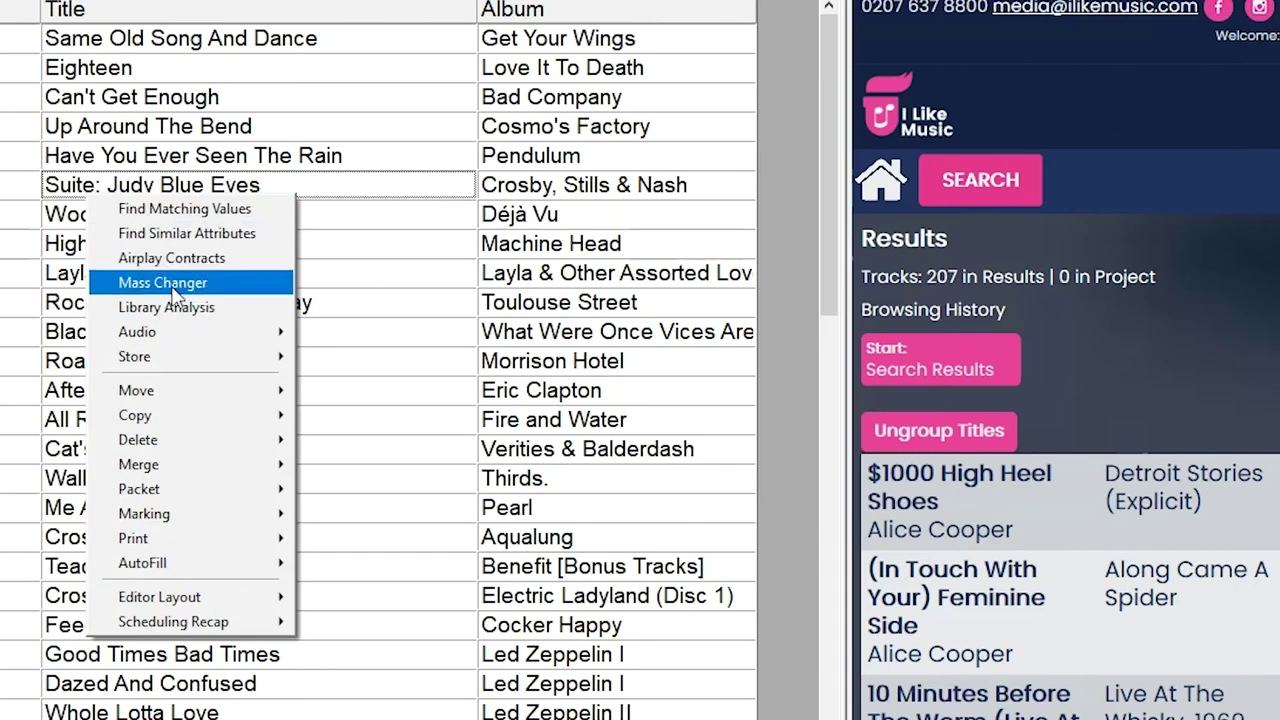
mouse_move(488, 305)
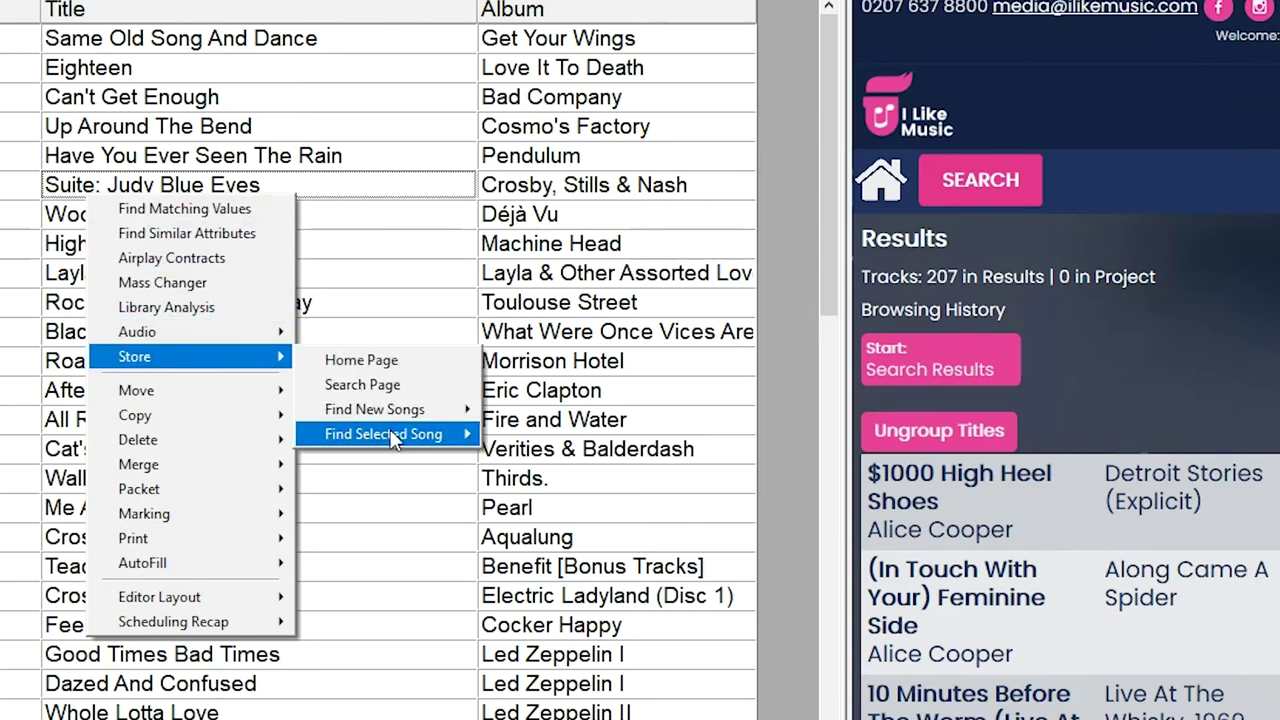
mouse_move(391, 434)
left_click(515, 430)
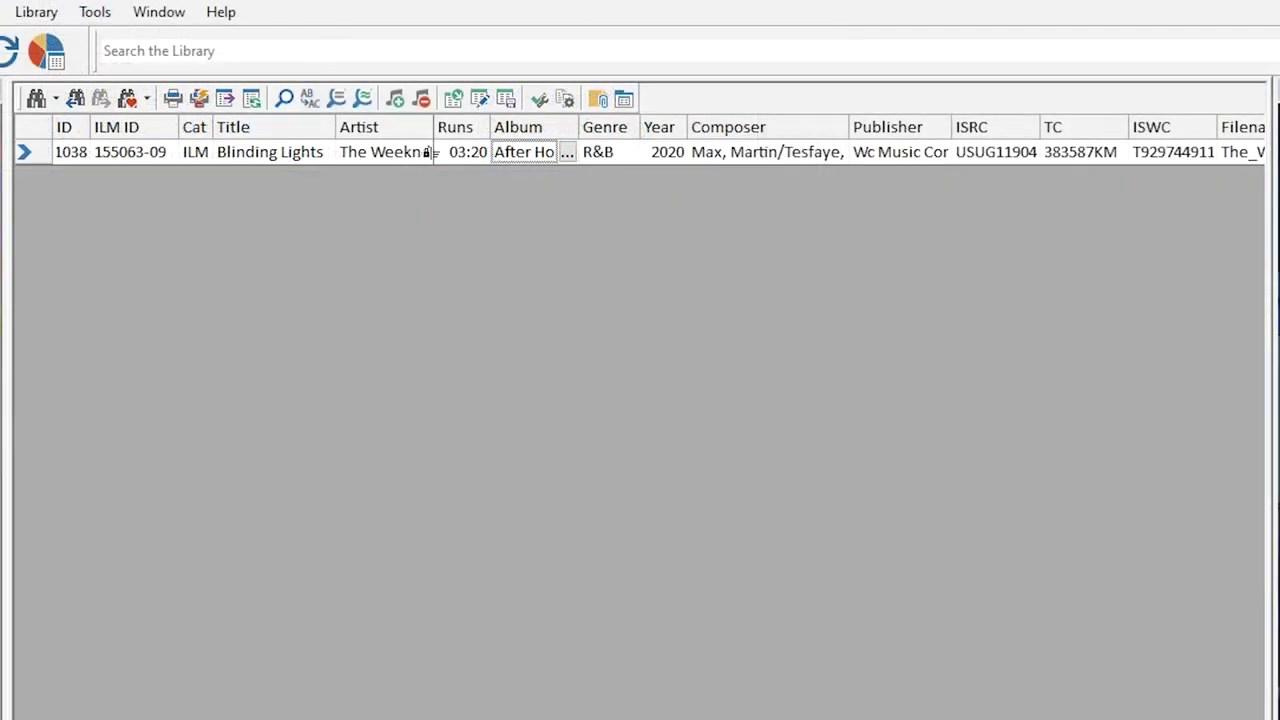
Clear Blinding Lights' Album through TC fields
left_click(447, 152)
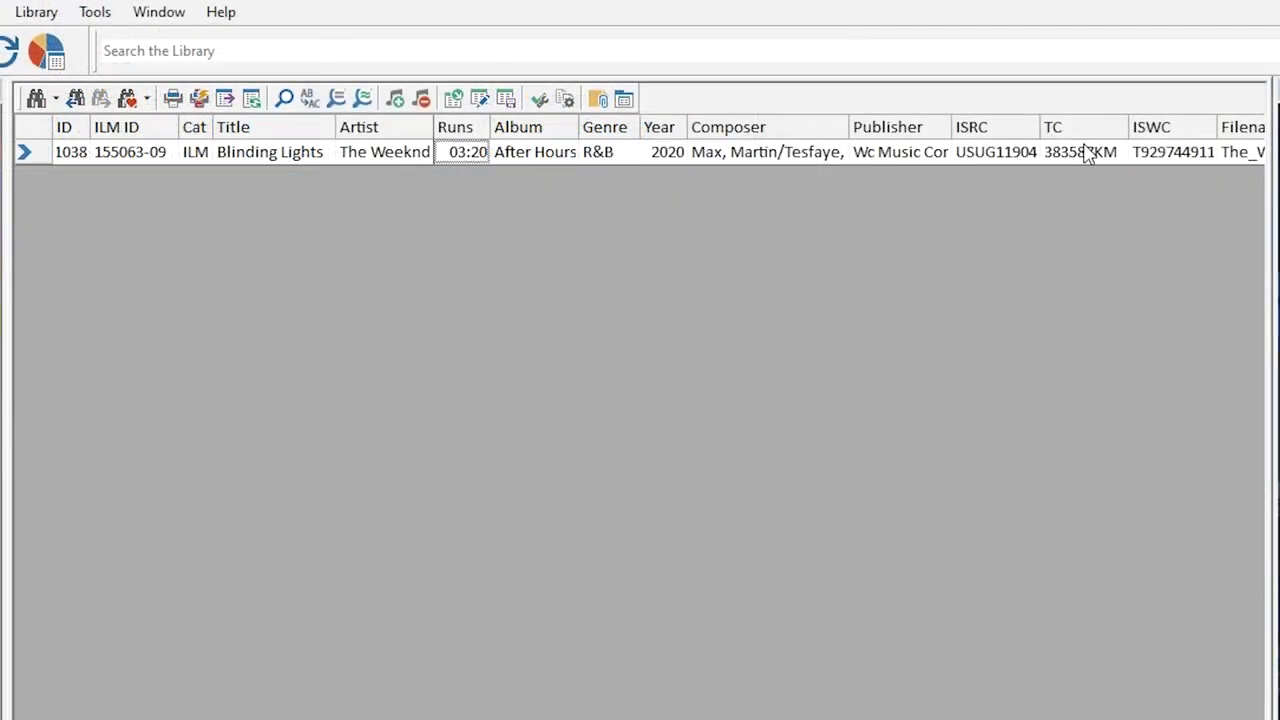
left_click(1083, 153, "shift")
key("Delete")
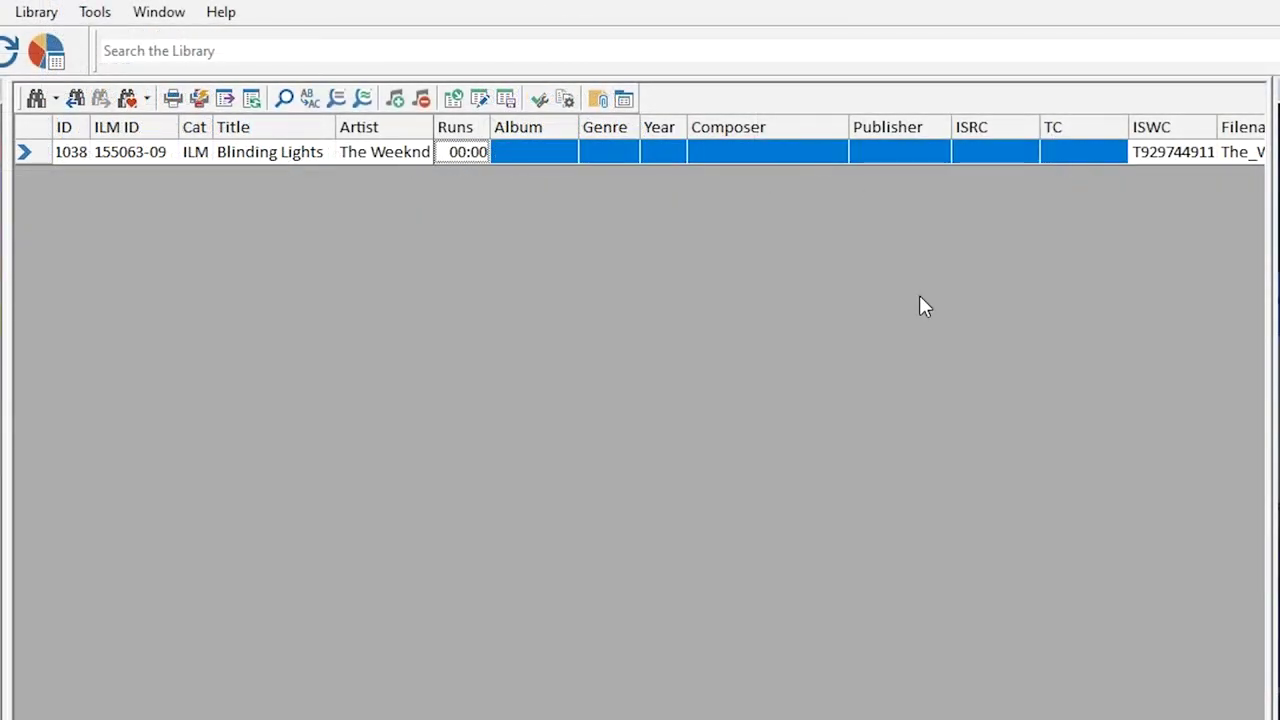
Refresh Blinding Lights' metadata from the store to refill the blanked fields
right_click(289, 158)
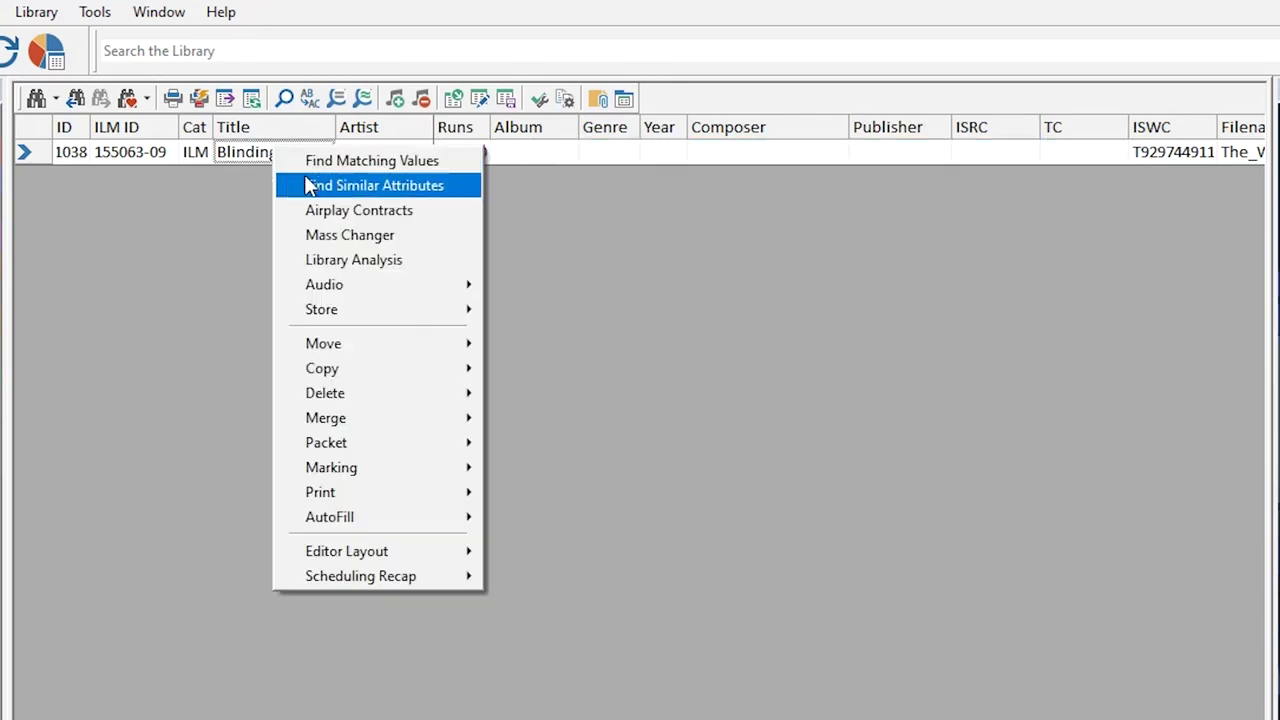
mouse_move(396, 315)
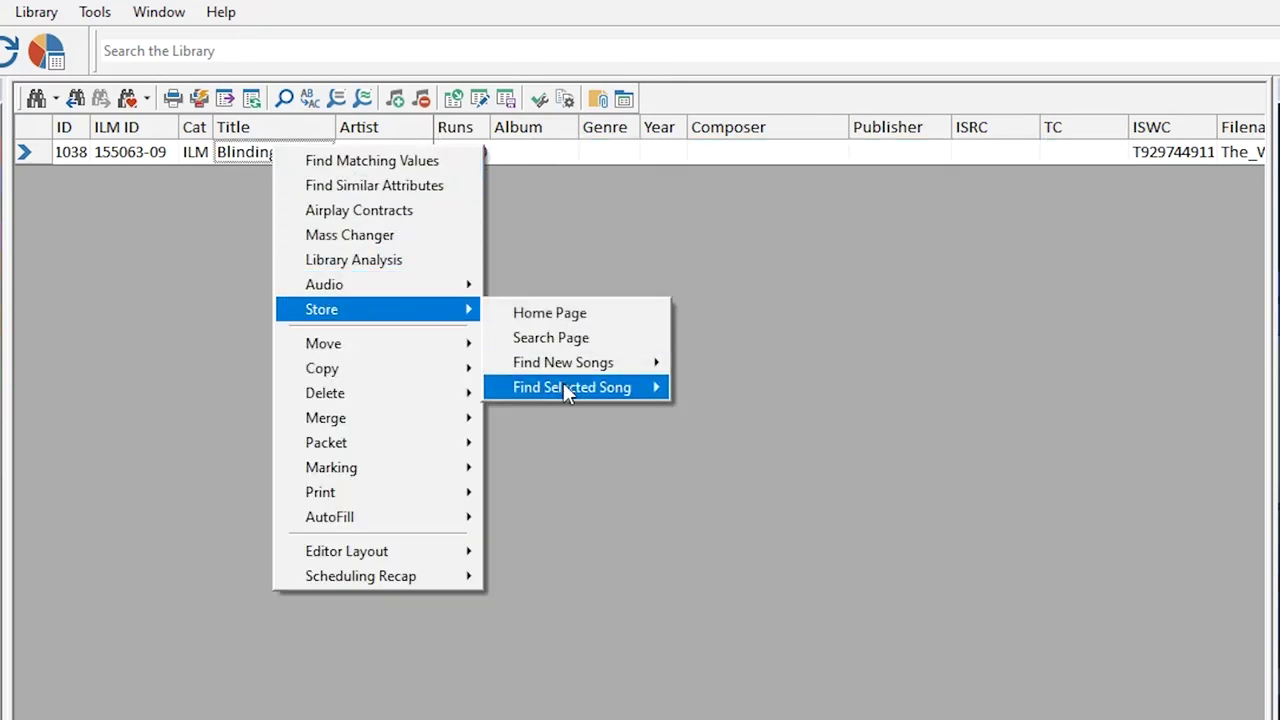
mouse_move(564, 385)
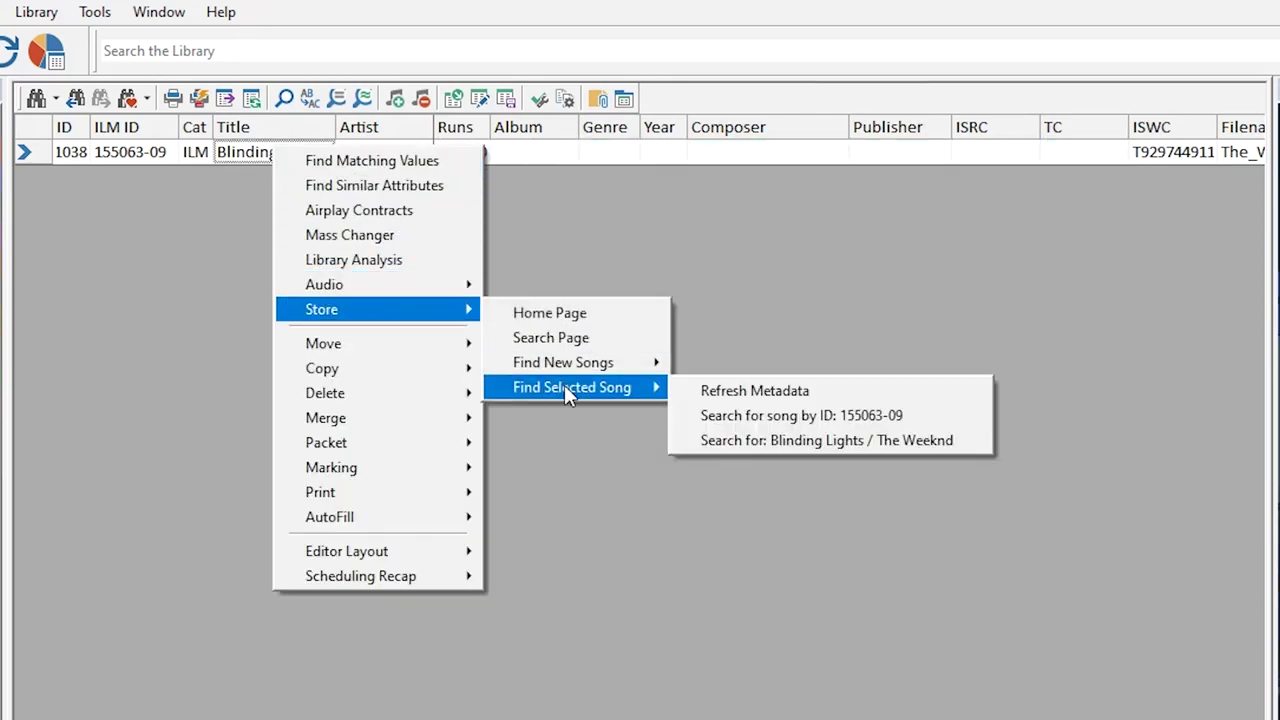
left_click(722, 385)
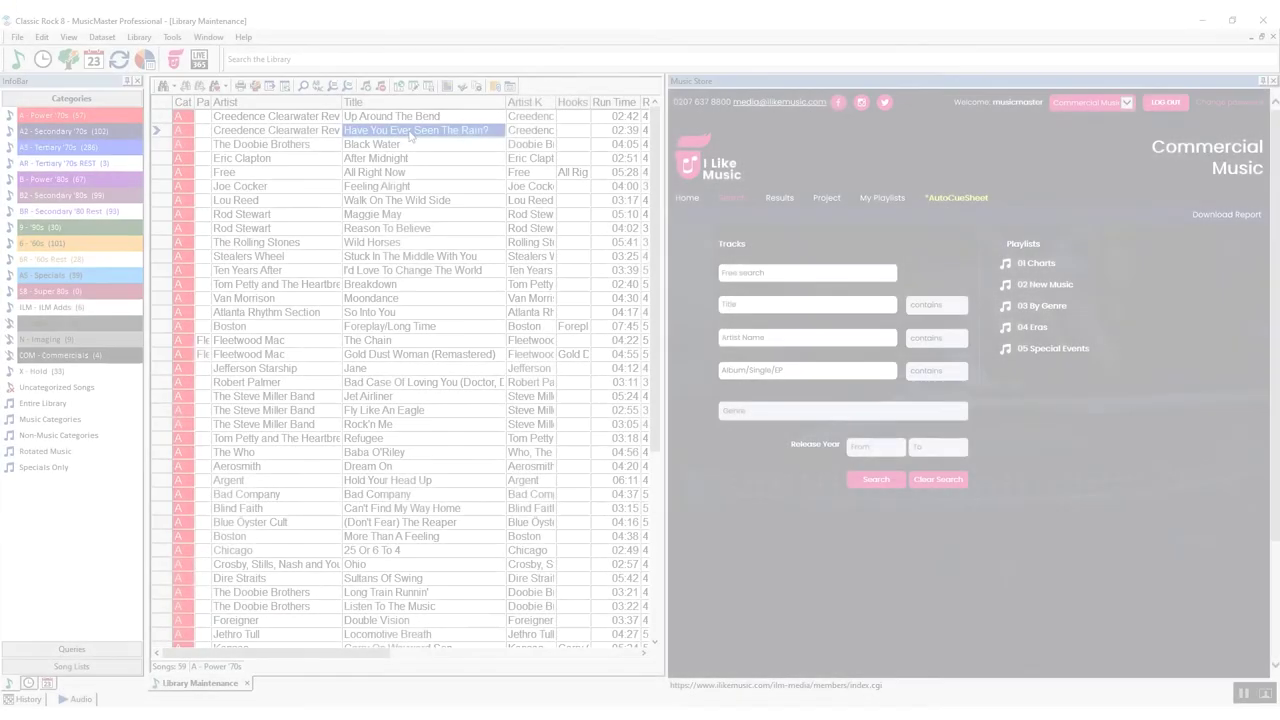
Search the store for Have You Ever Seen The Rain?, then return to the search form
right_click(410, 135)
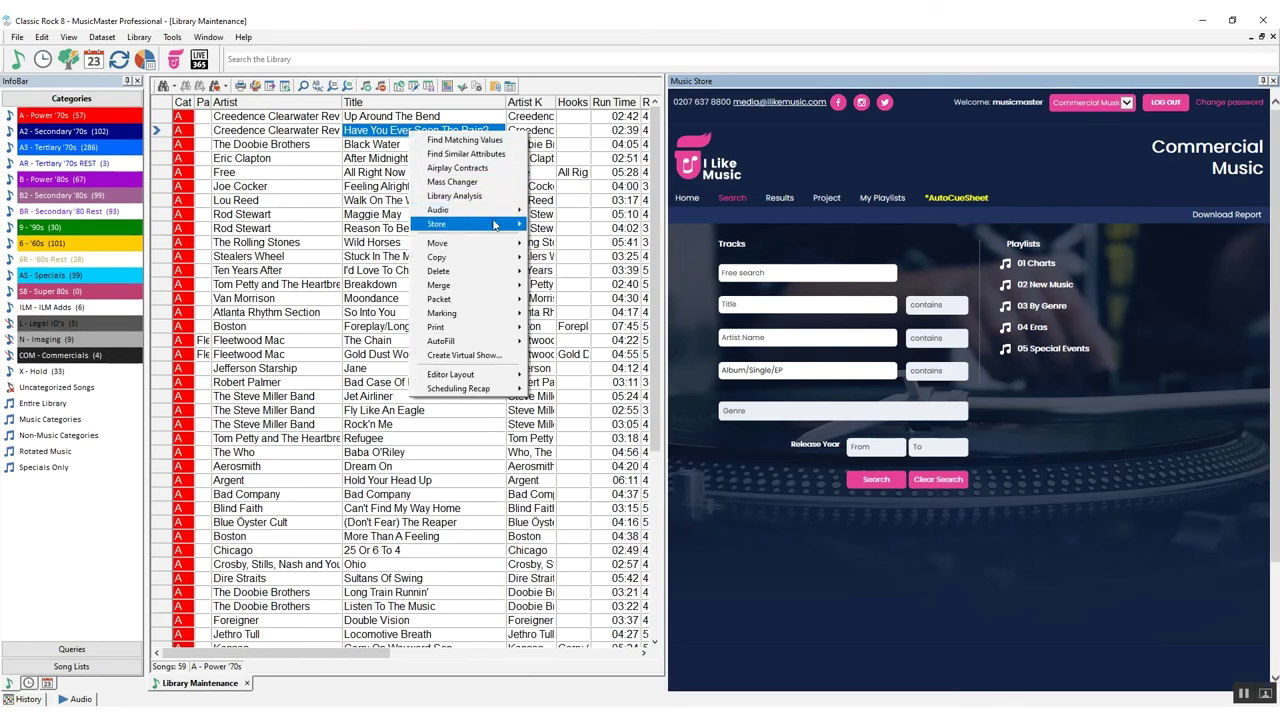
mouse_move(493, 224)
mouse_move(588, 283)
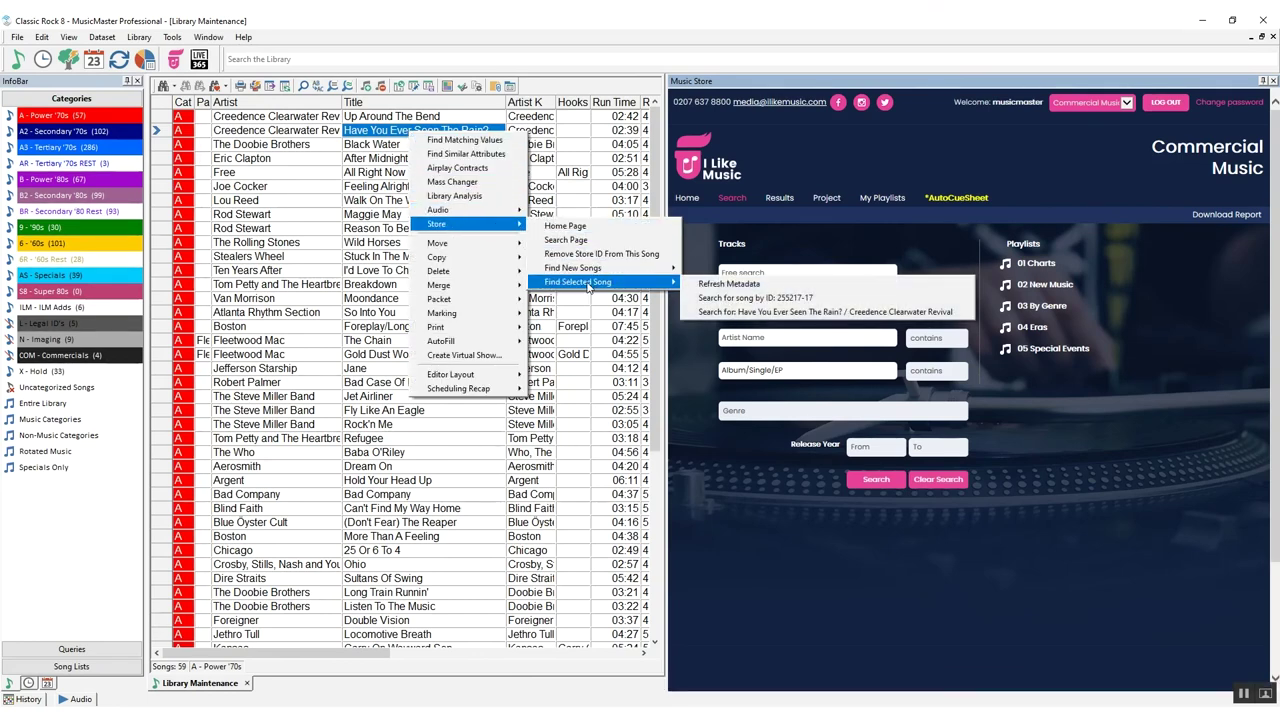
left_click(716, 311)
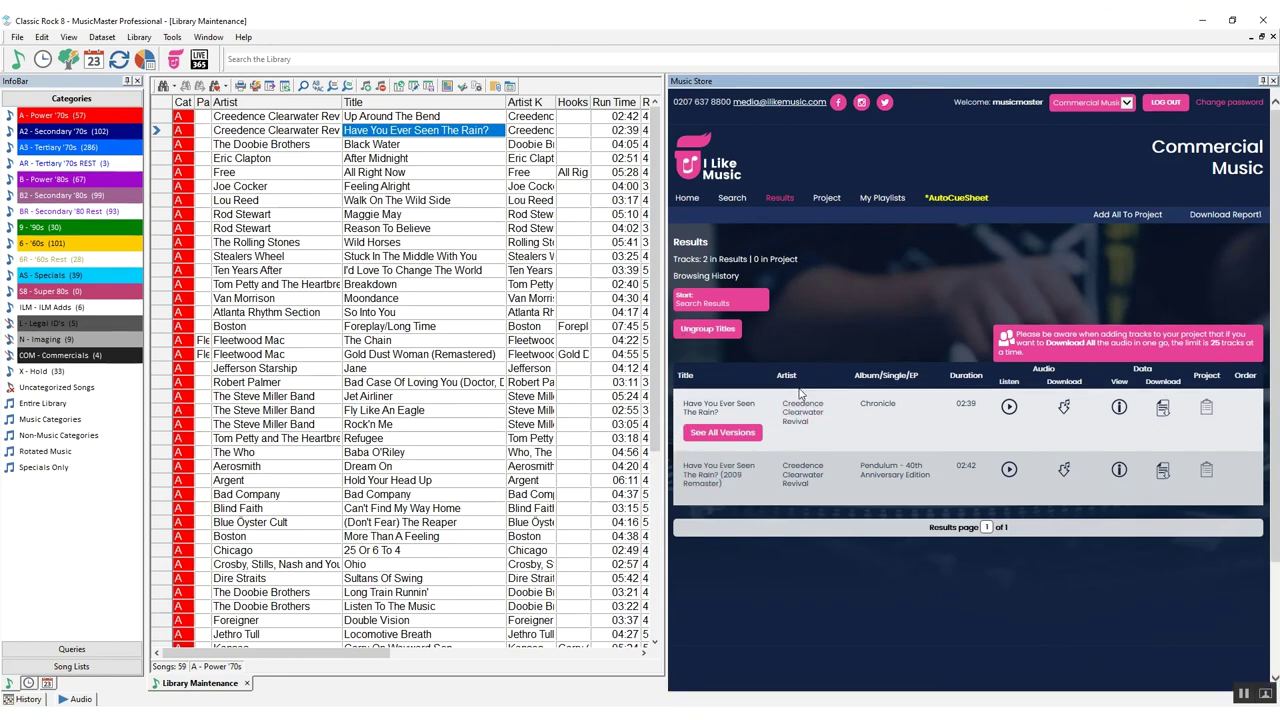
left_click(735, 198)
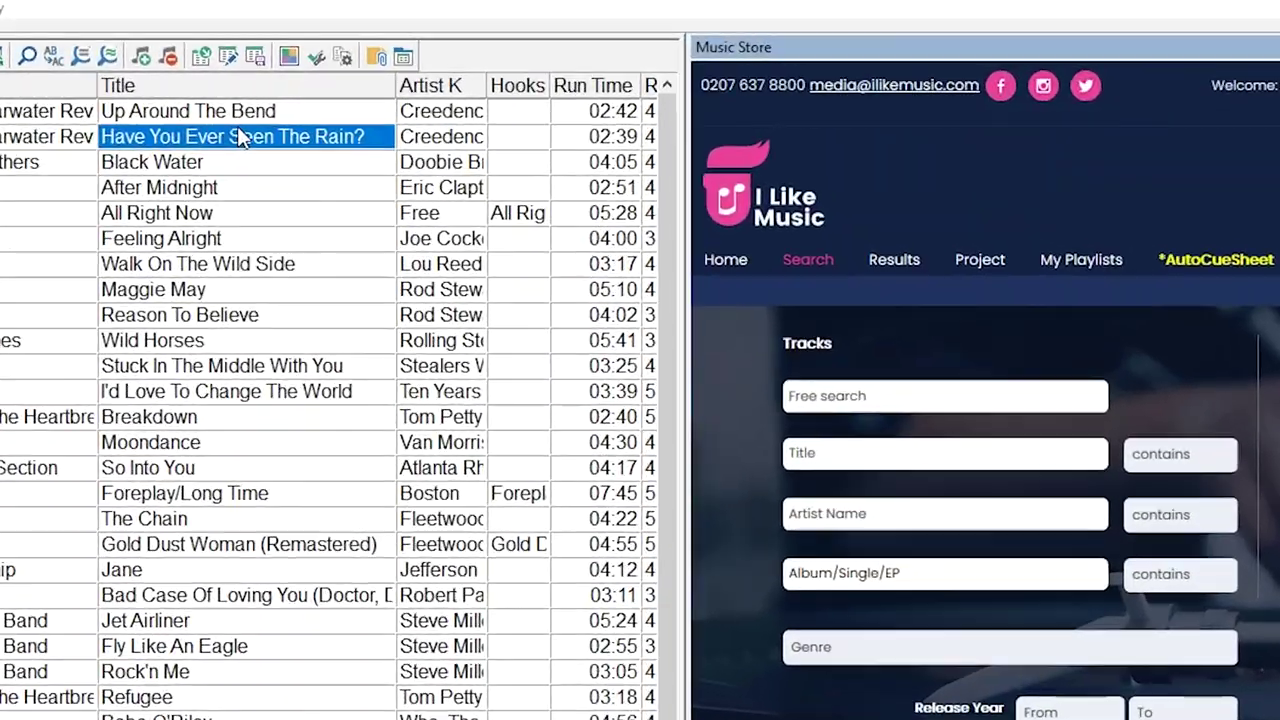
Release Have You Ever Seen The Rain? from its store link
right_click(419, 127)
mouse_move(365, 310)
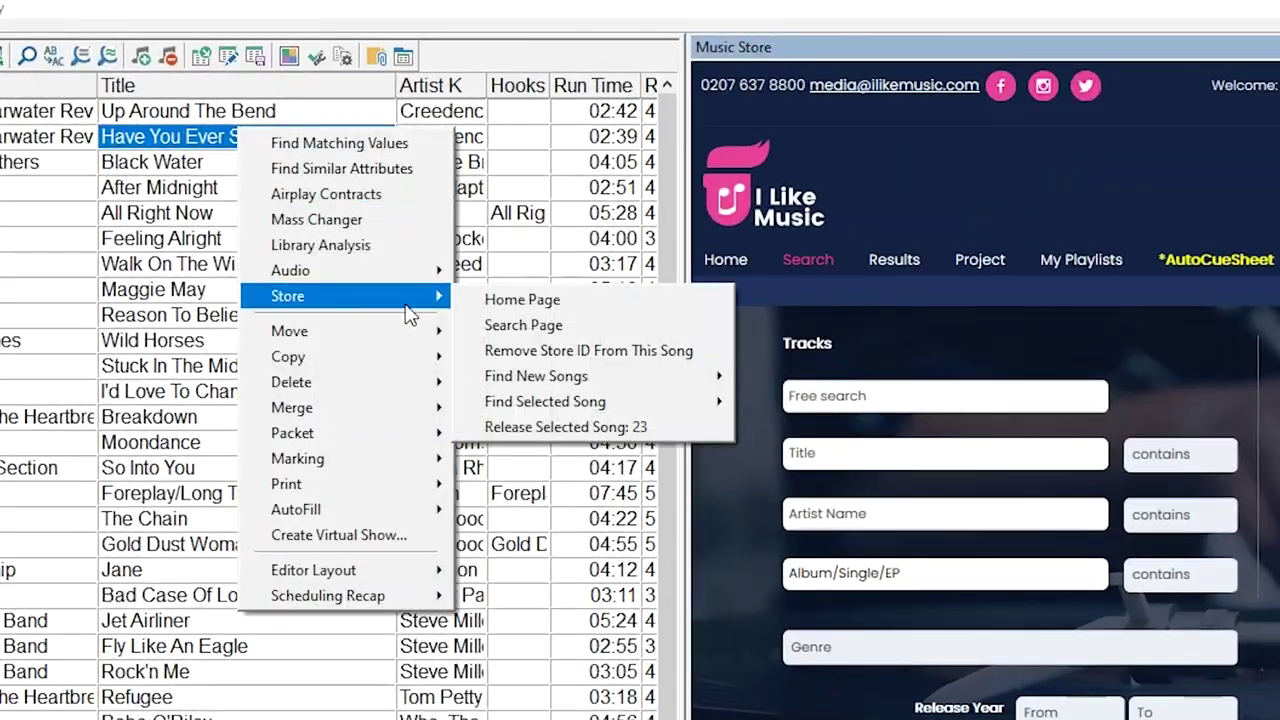
left_click(552, 436)
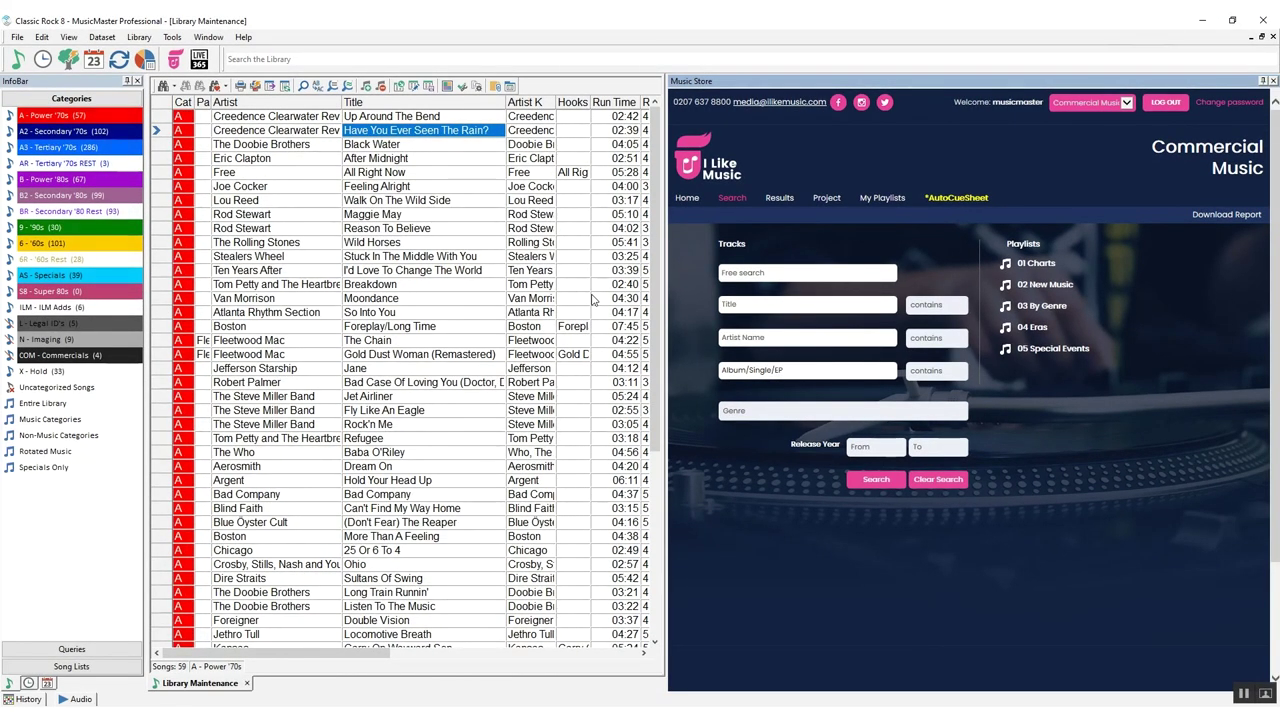
left_click(172, 37)
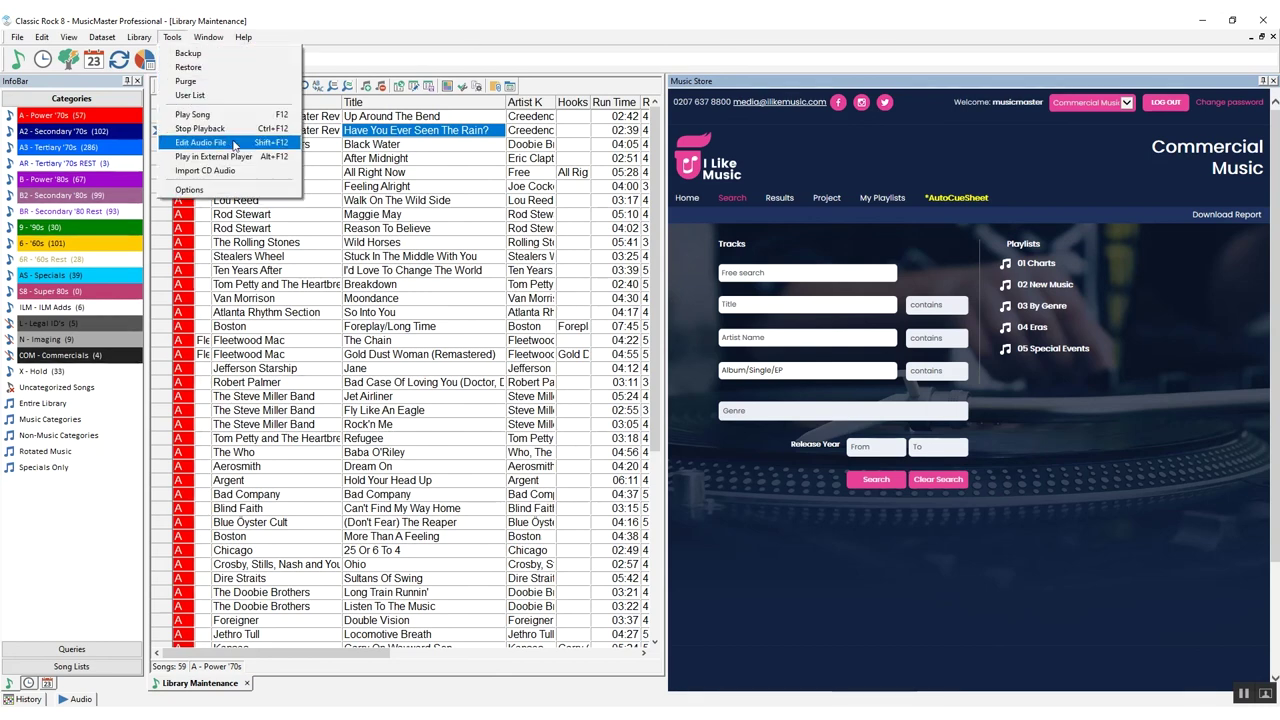
Open Options at the Music Store page, showing new songs going to ILM - ILM Adds from C:\AUDIO\
left_click(240, 191)
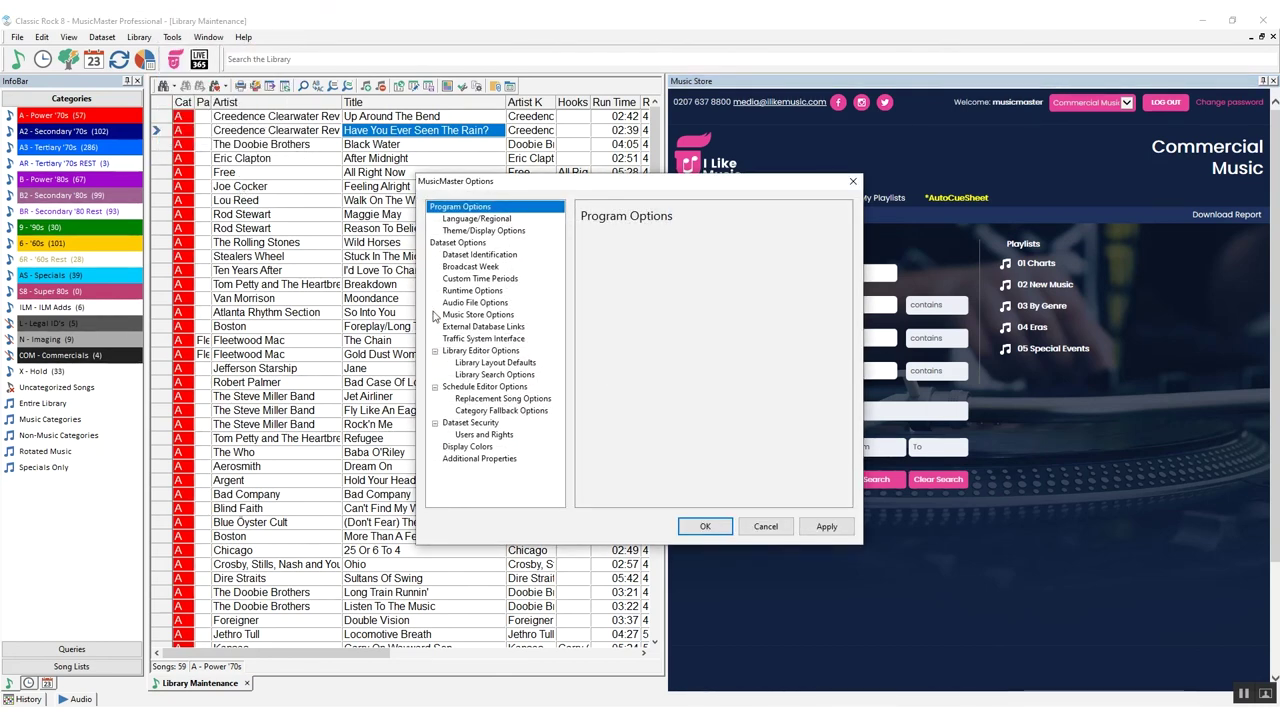
left_click(441, 316)
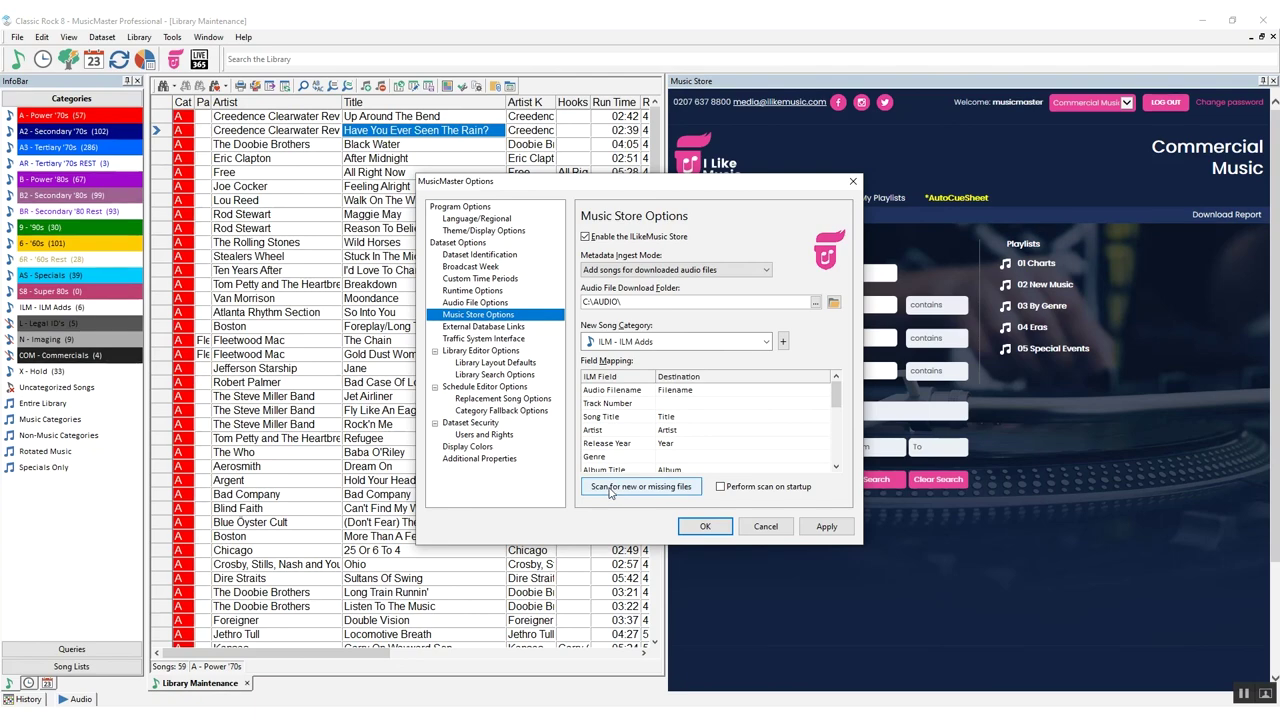